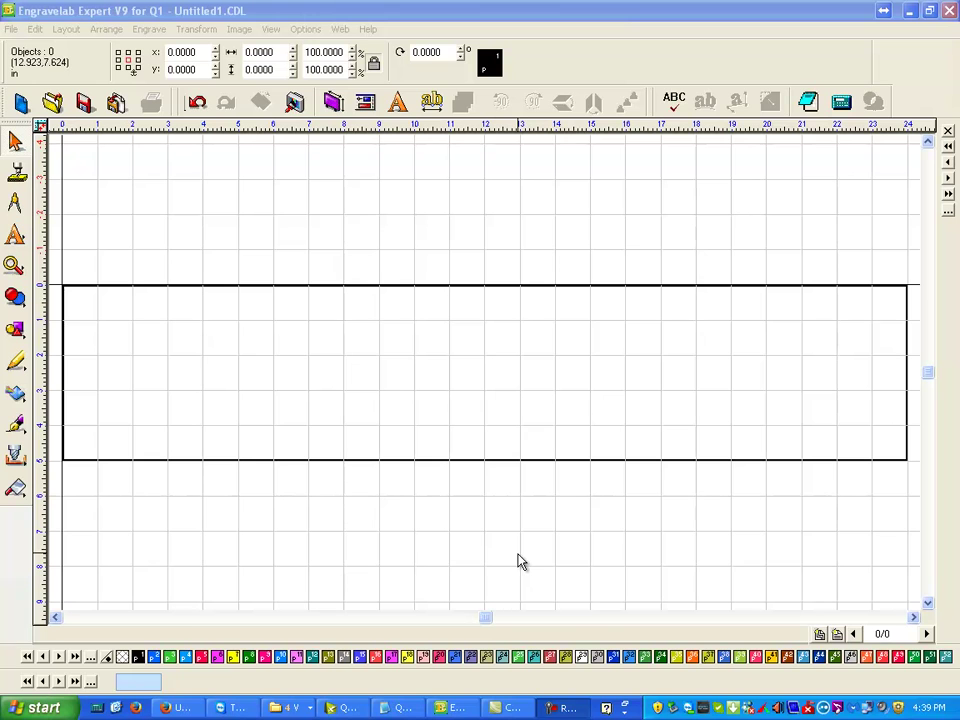
- Import planet-motorsport.eps into the plate frame, nudge it slightly down-left, and deselect
{"action": "left_click", "coordinate": [12, 29]}
{"action": "left_click", "coordinate": [68, 140]}
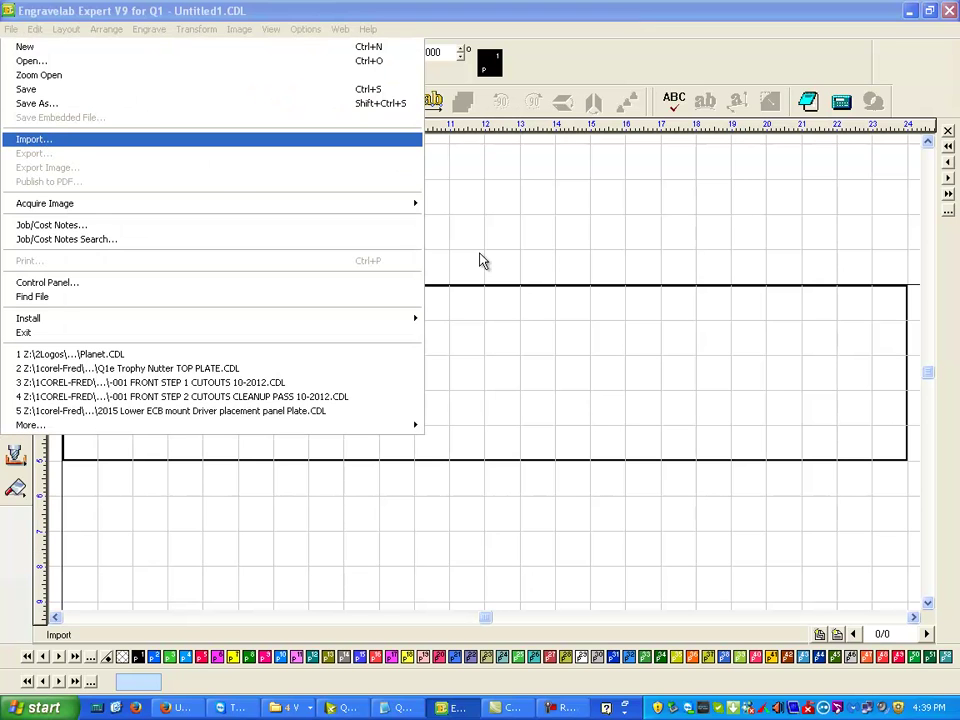
{"action": "left_click", "coordinate": [381, 156]}
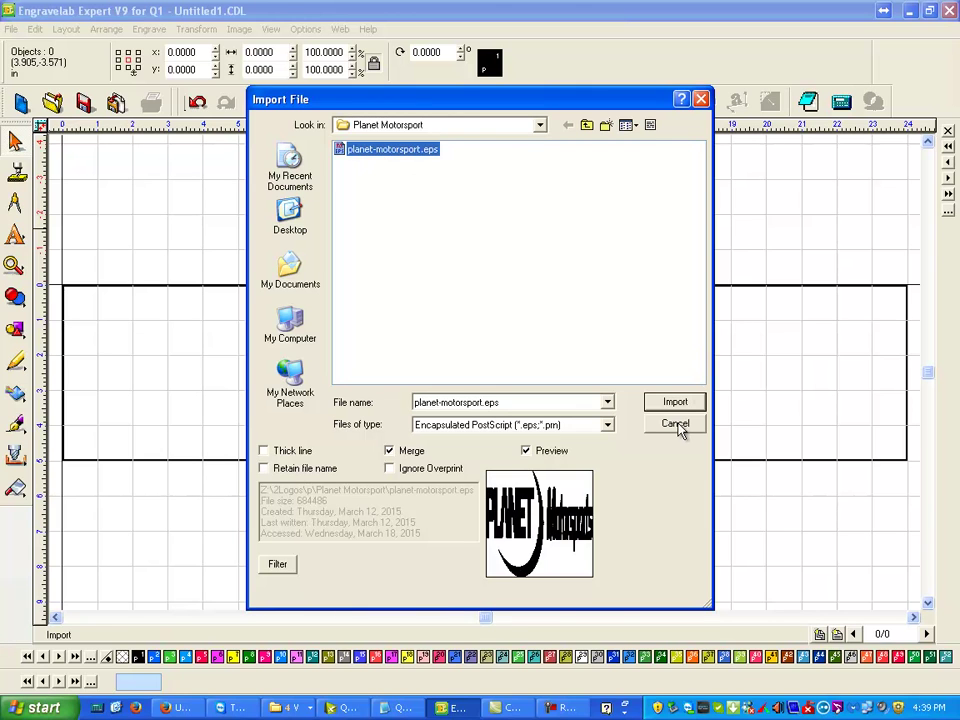
{"action": "left_click", "coordinate": [676, 403]}
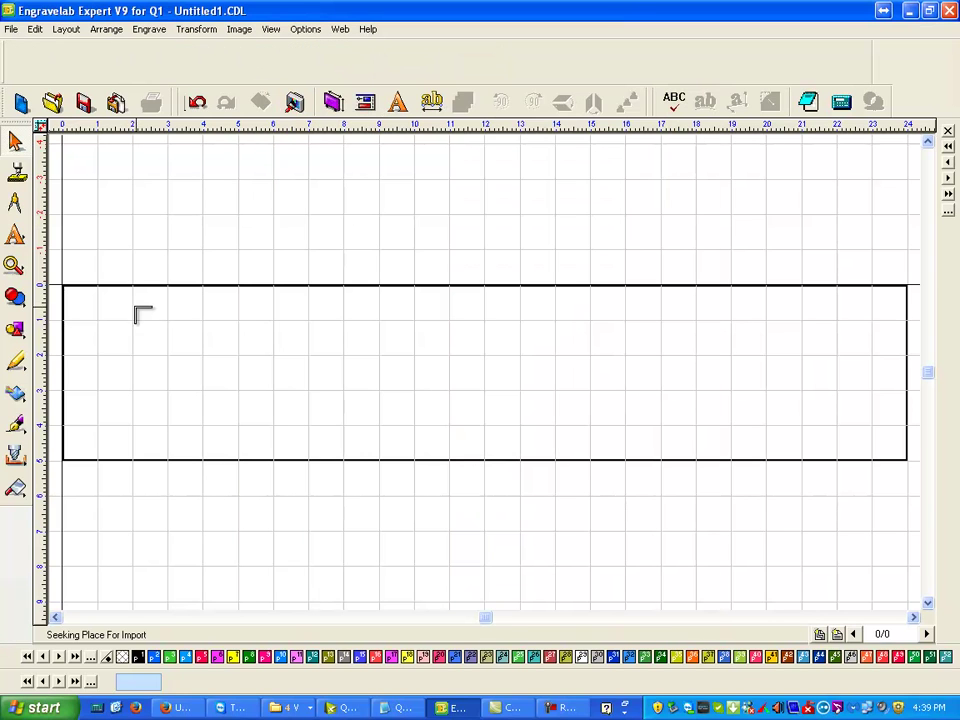
{"action": "left_click_drag", "start_coordinate": [116, 296], "coordinate": [848, 442]}
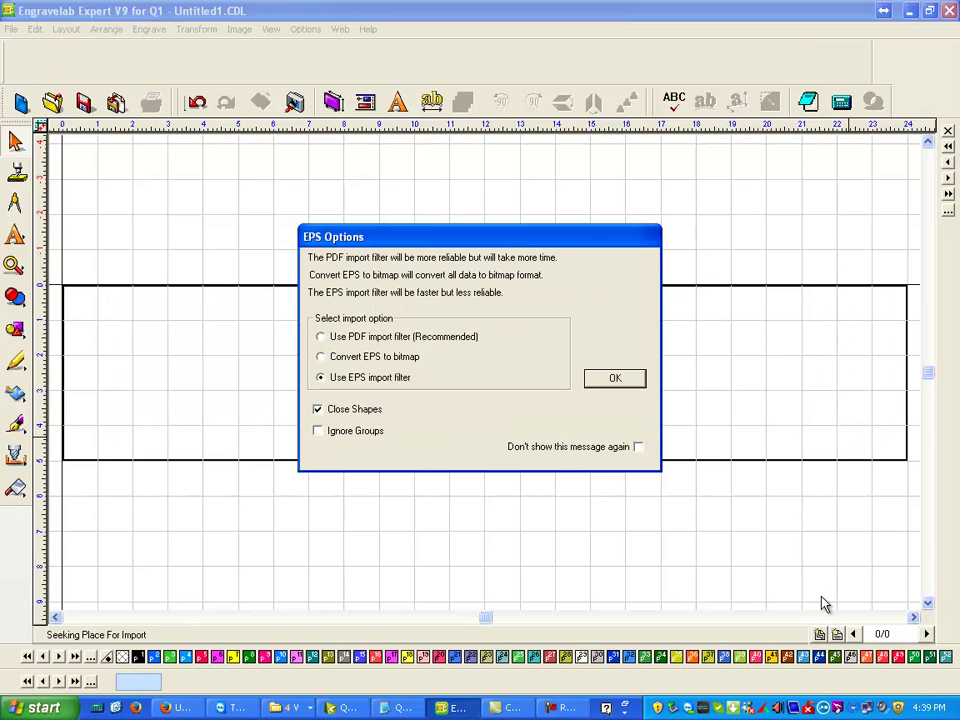
{"action": "left_click", "coordinate": [616, 379]}
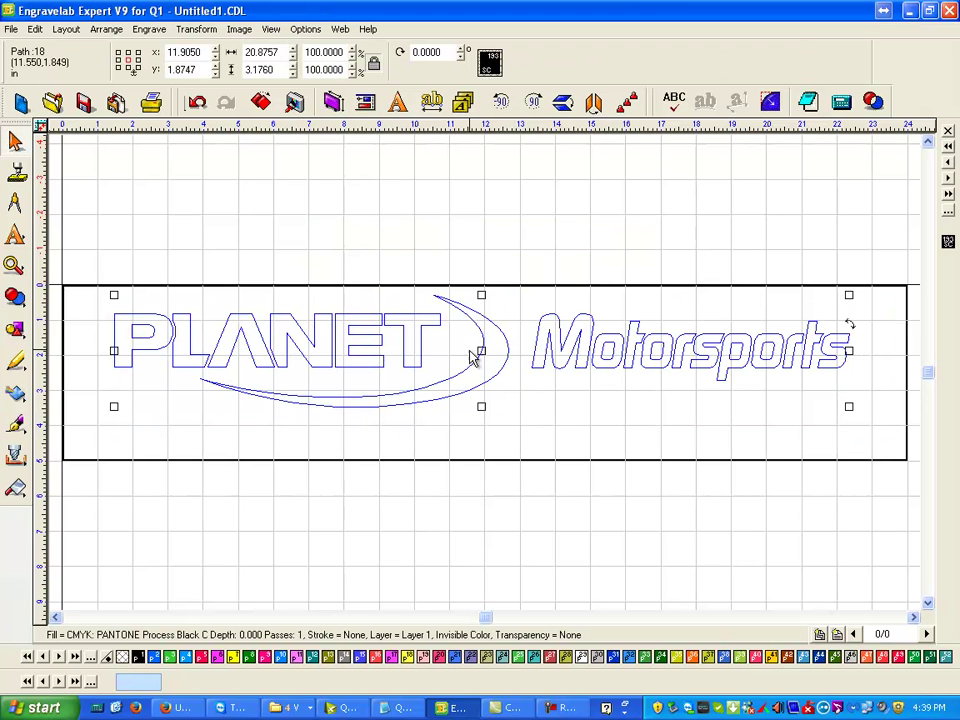
{"action": "left_click_drag", "start_coordinate": [478, 348], "coordinate": [469, 366]}
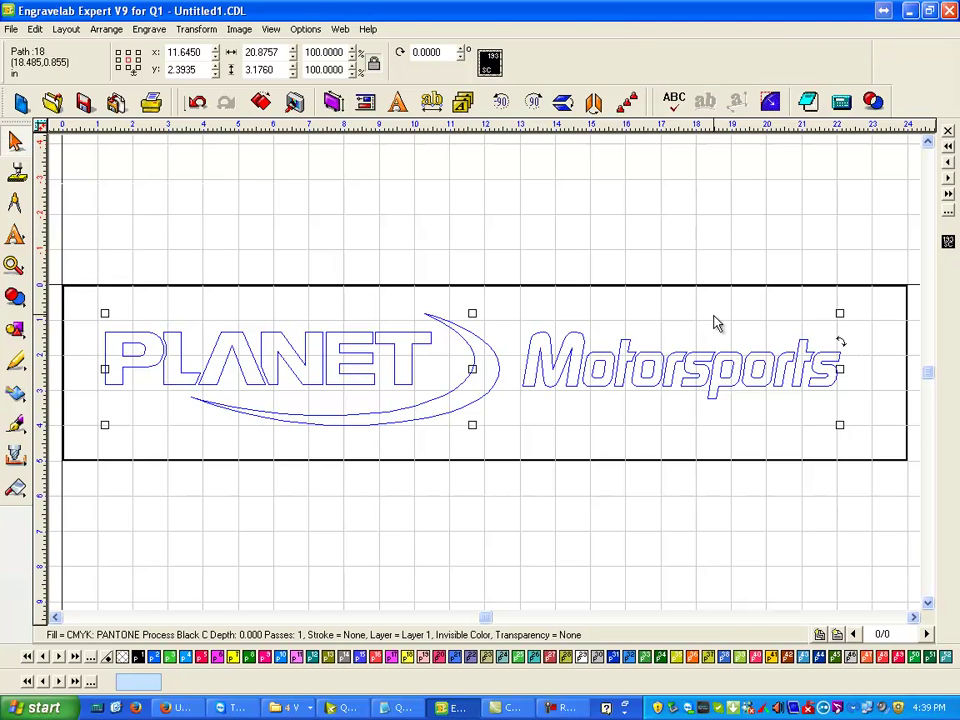
{"action": "left_click", "coordinate": [527, 276]}
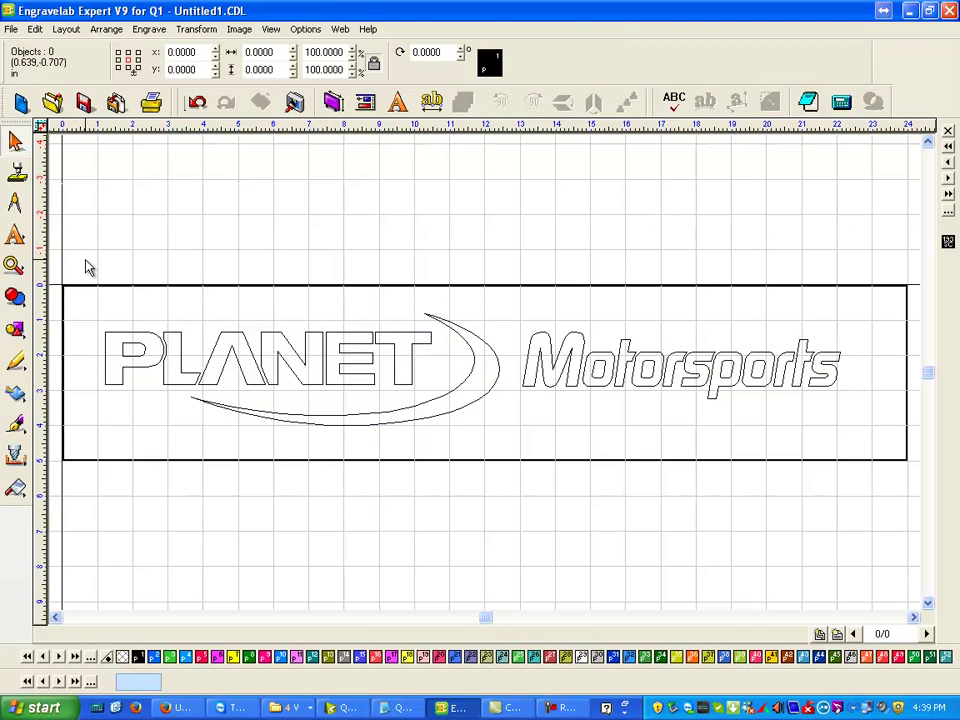
- Set the logo height to 3 in (19.7190 × 3.0000) and centre it at 12.0000, 2.5000
{"action": "left_click_drag", "start_coordinate": [89, 245], "coordinate": [945, 491]}
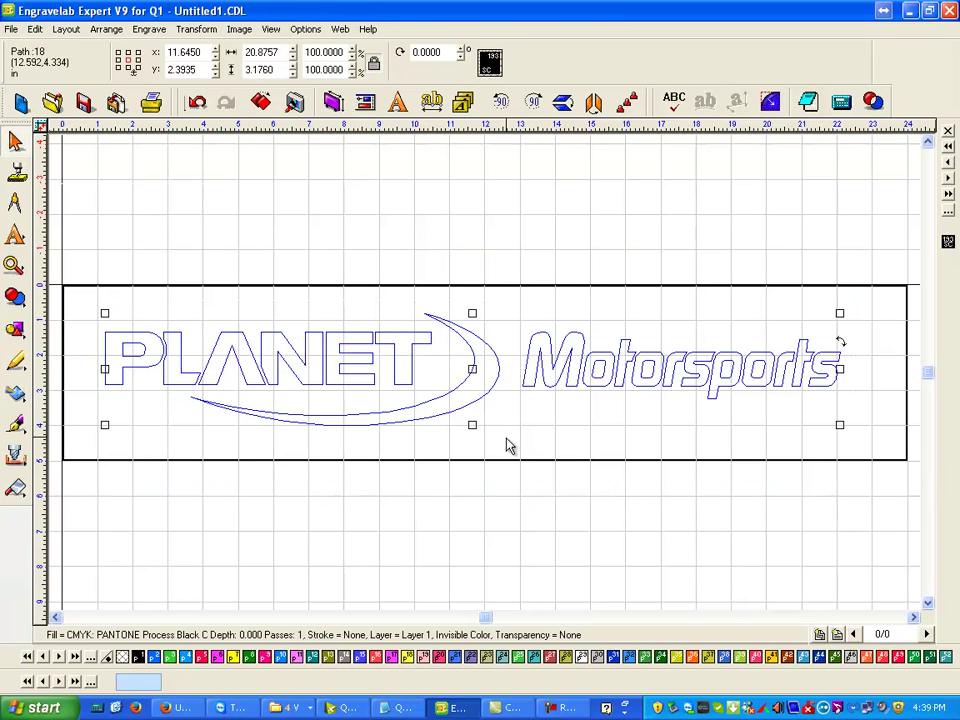
{"action": "double_click", "coordinate": [258, 69]}
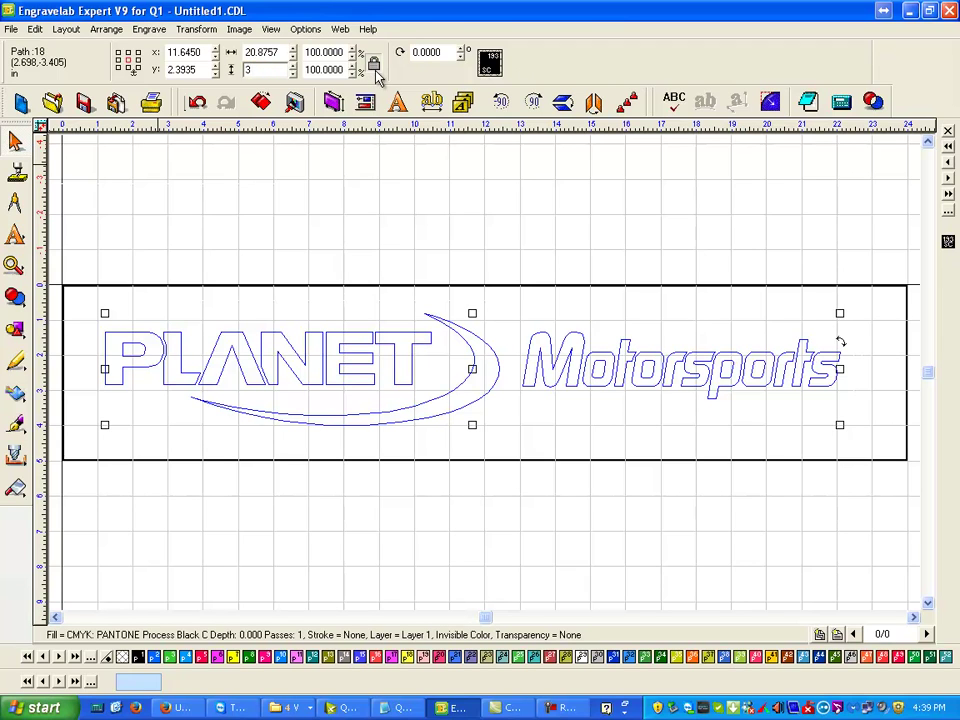
{"action": "type", "text": "3"}
{"action": "key", "text": "Return"}
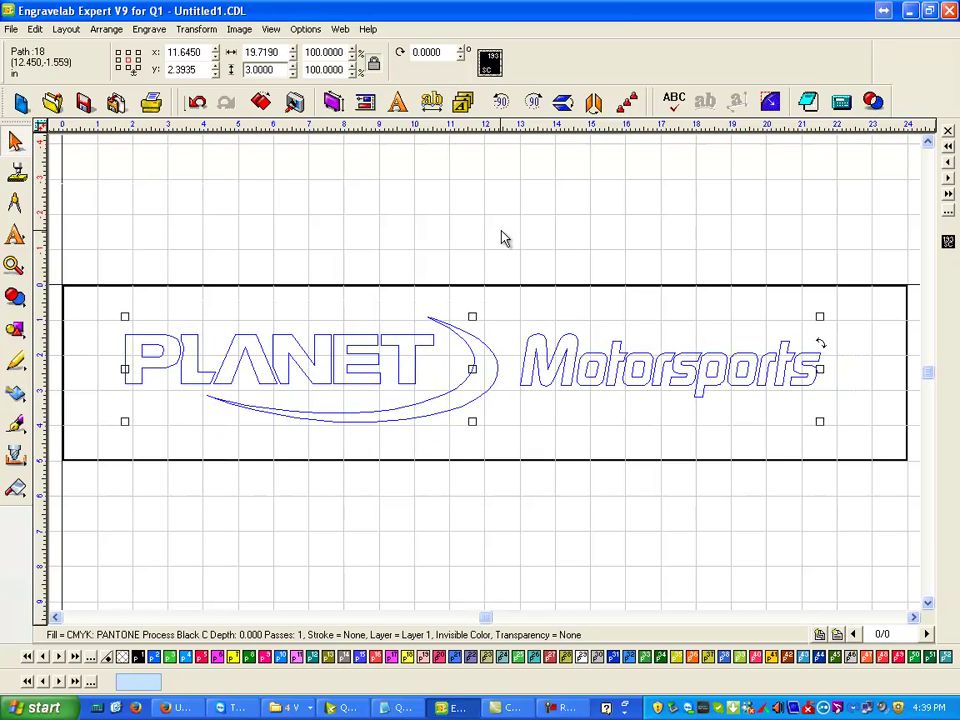
{"action": "left_click", "coordinate": [184, 242]}
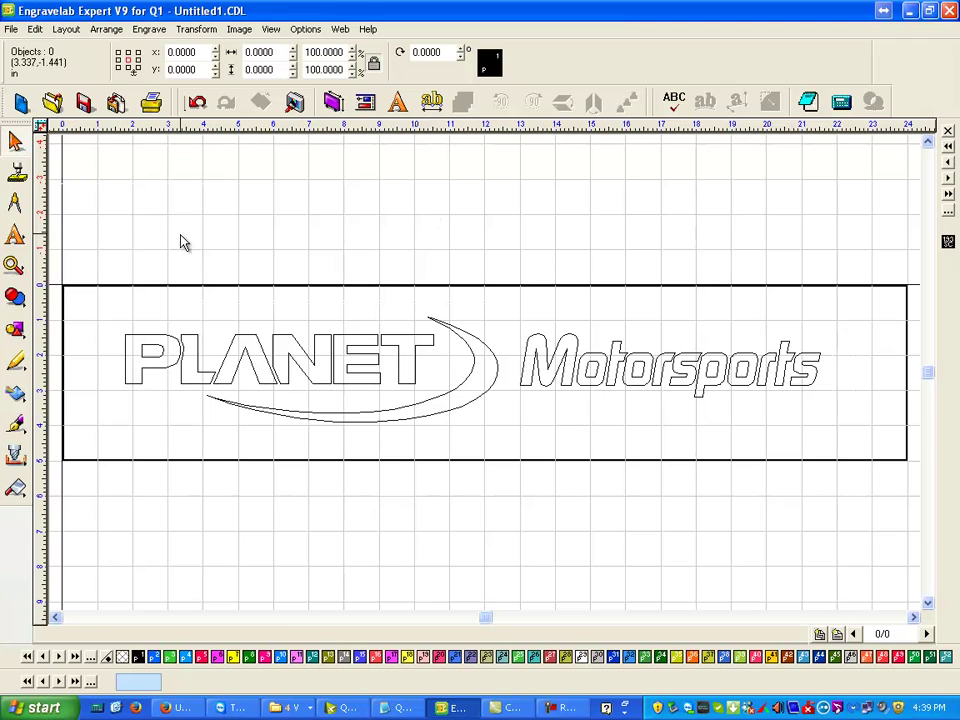
{"action": "left_click_drag", "start_coordinate": [105, 244], "coordinate": [917, 622]}
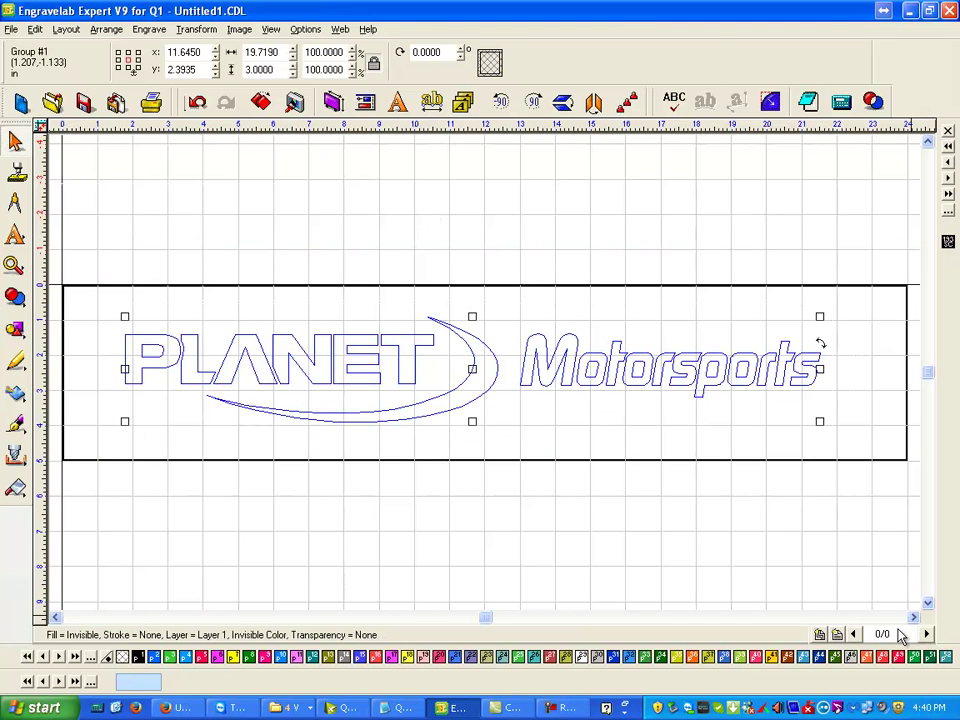
{"action": "key", "text": "p"}
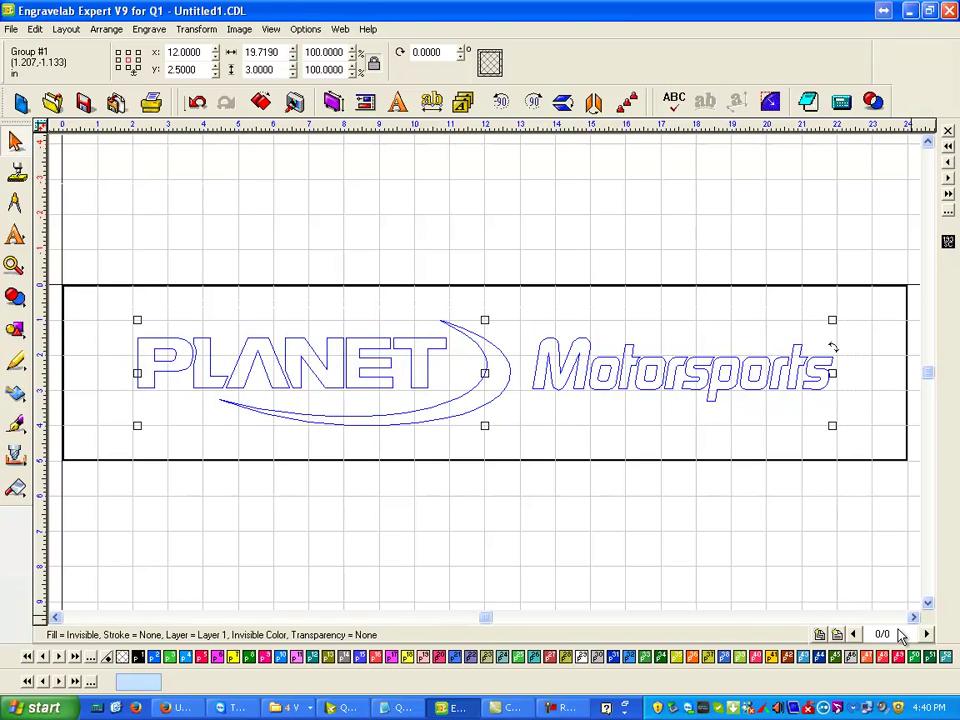
- Mirror the logo horizontally, then try marquee-selecting the Motorsports lettering
{"action": "left_click", "coordinate": [595, 102]}
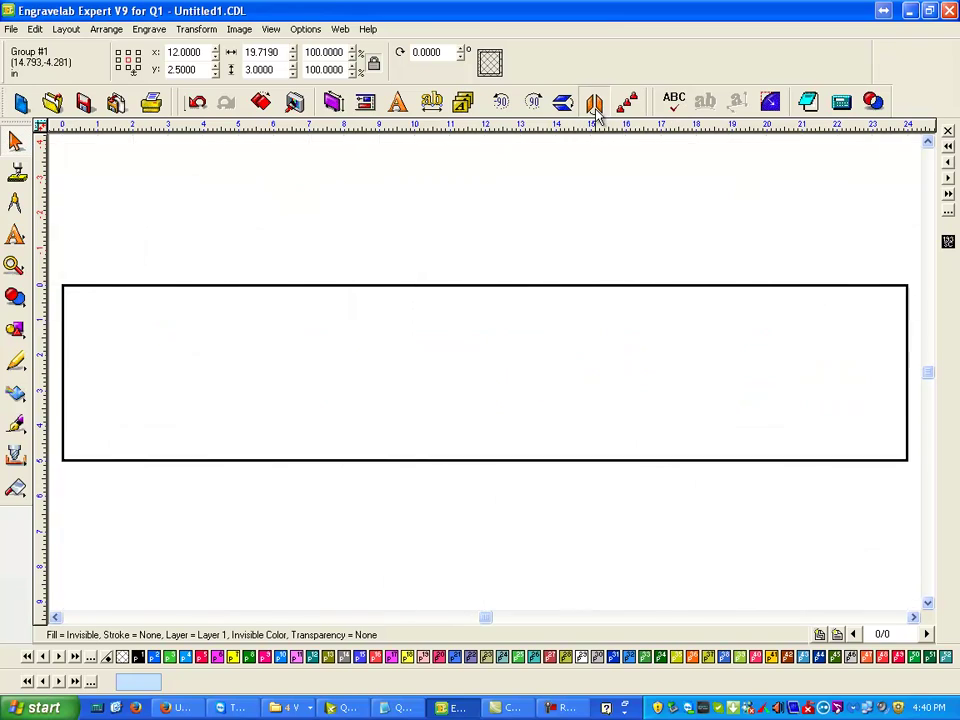
{"action": "left_click", "coordinate": [566, 245]}
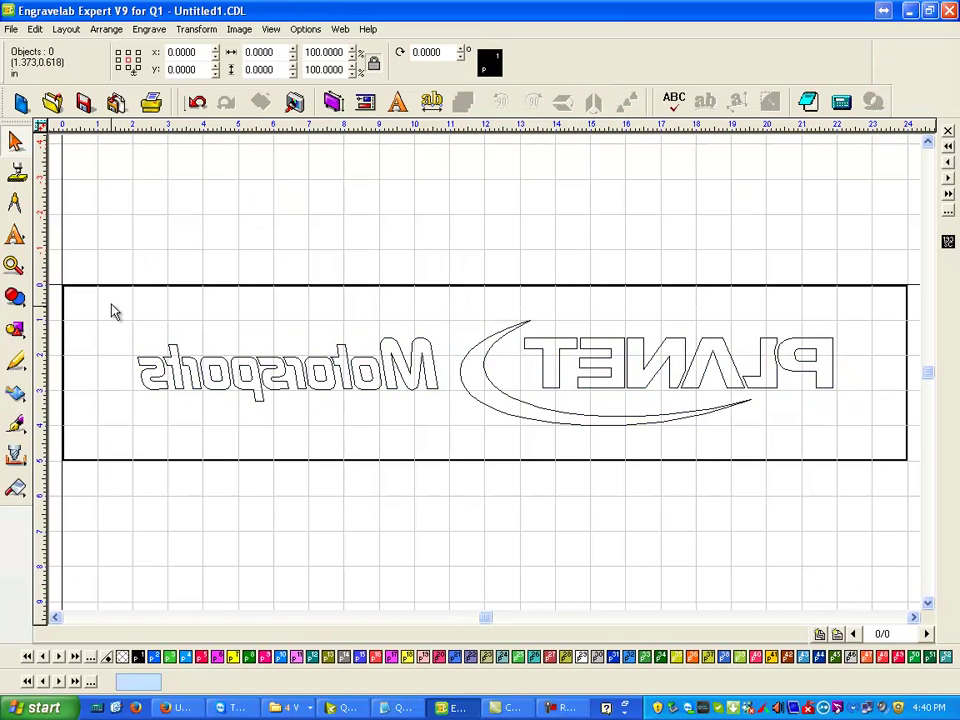
{"action": "left_click_drag", "start_coordinate": [120, 250], "coordinate": [470, 214]}
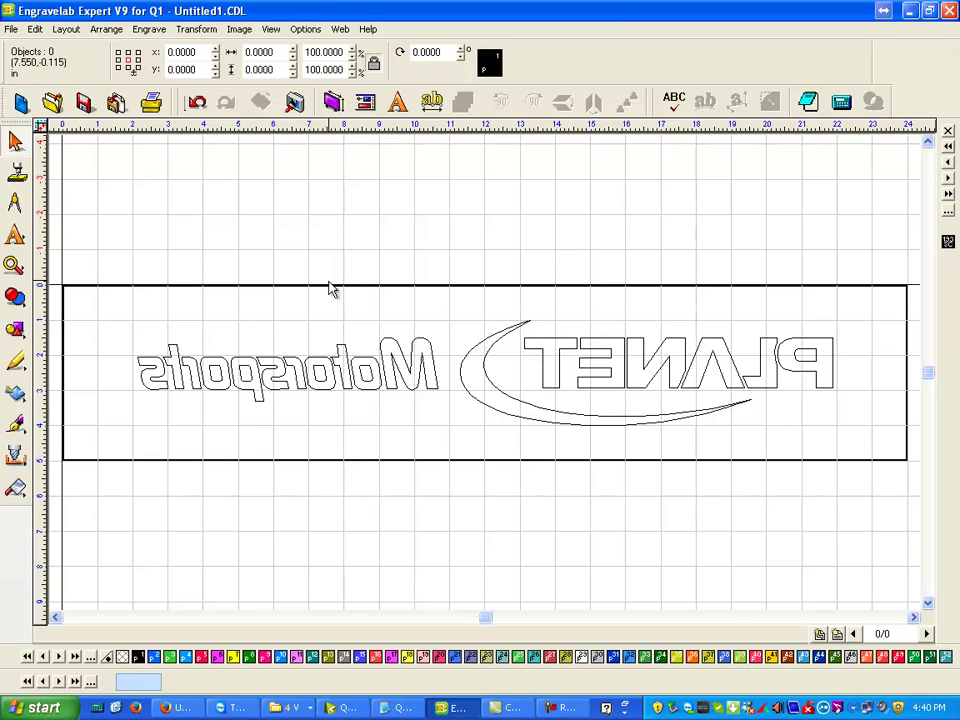
{"action": "left_click_drag", "start_coordinate": [107, 256], "coordinate": [465, 478]}
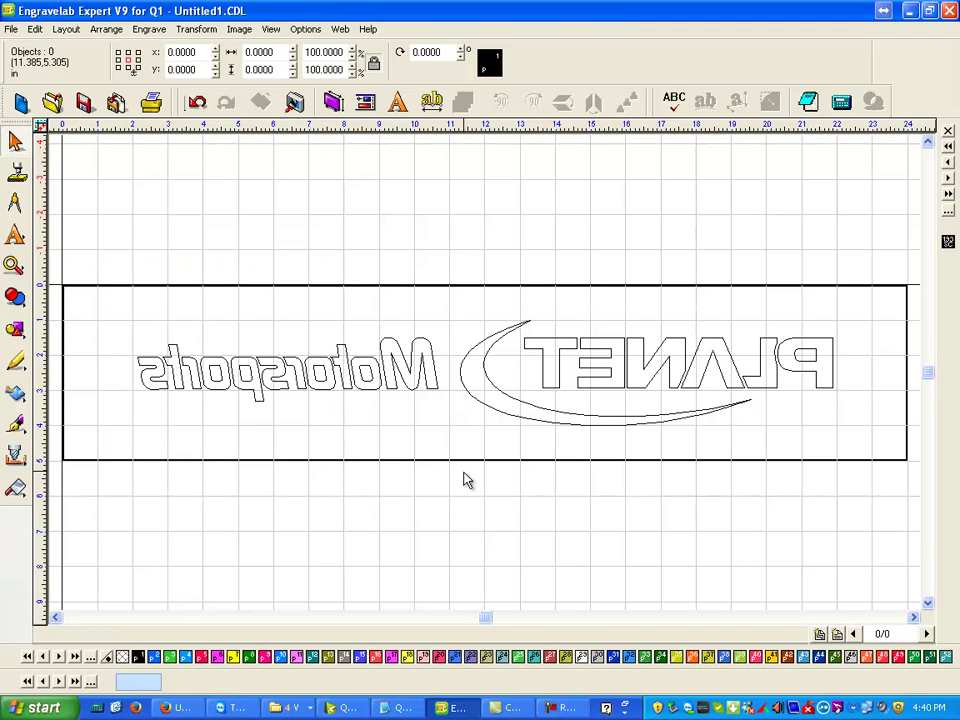
- Select only the 8.5086 × 1.8044 in Motorsports lettering and zoom to fit it
{"action": "left_click", "coordinate": [433, 372]}
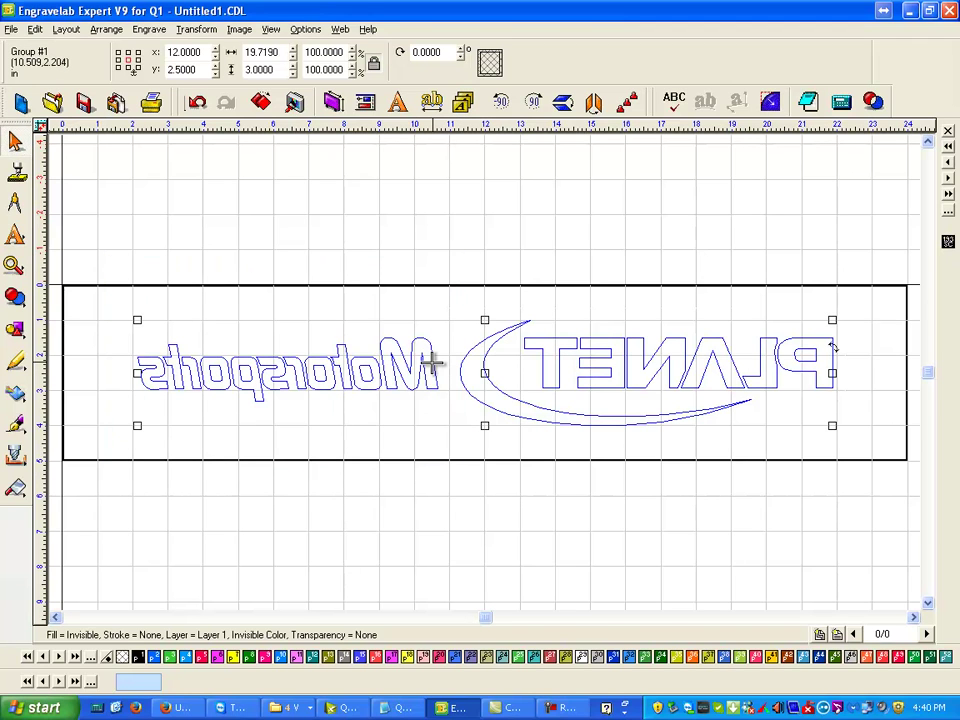
{"action": "left_click_drag", "start_coordinate": [104, 240], "coordinate": [463, 543]}
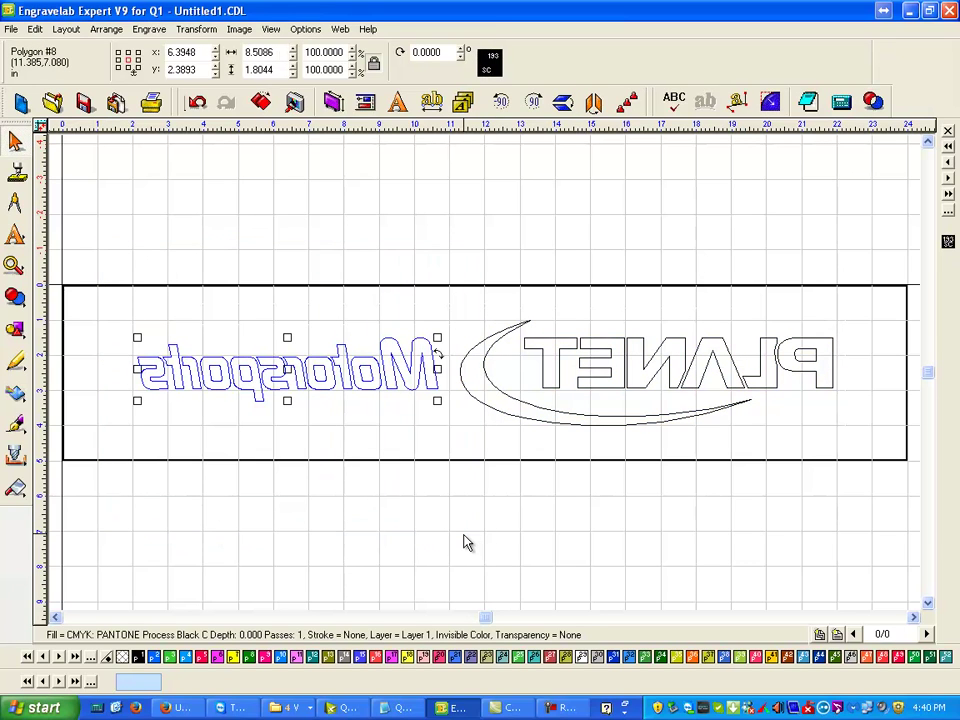
{"action": "key", "text": "shift+F2"}
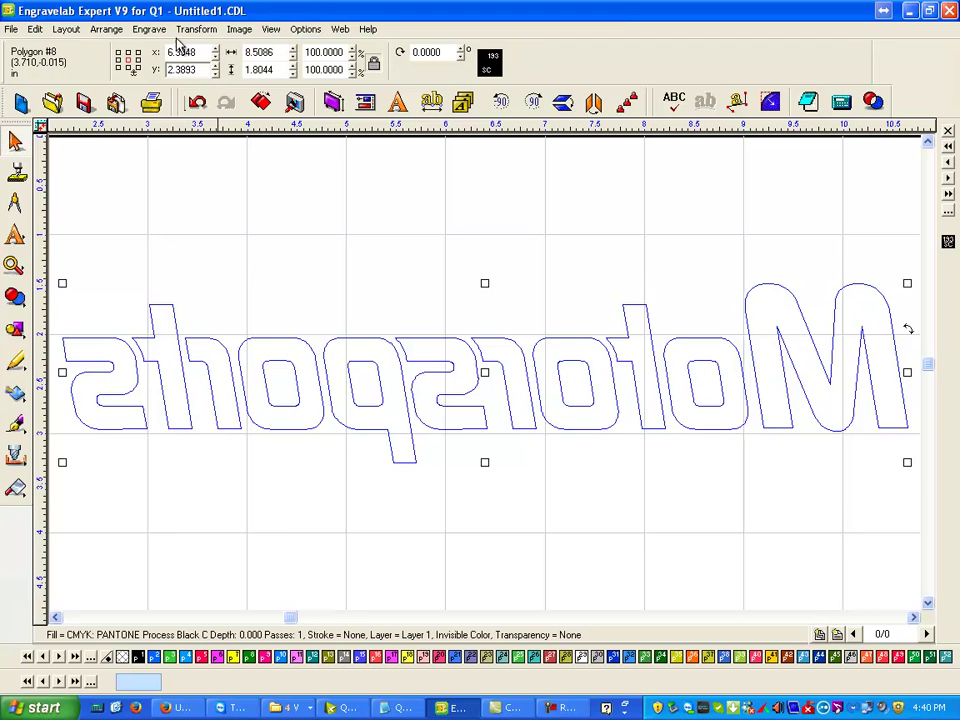
- Create a green sweep fill in the Motorsports letters using the .080 60º ¼ Engraver, 0.13 deep
{"action": "left_click", "coordinate": [150, 30]}
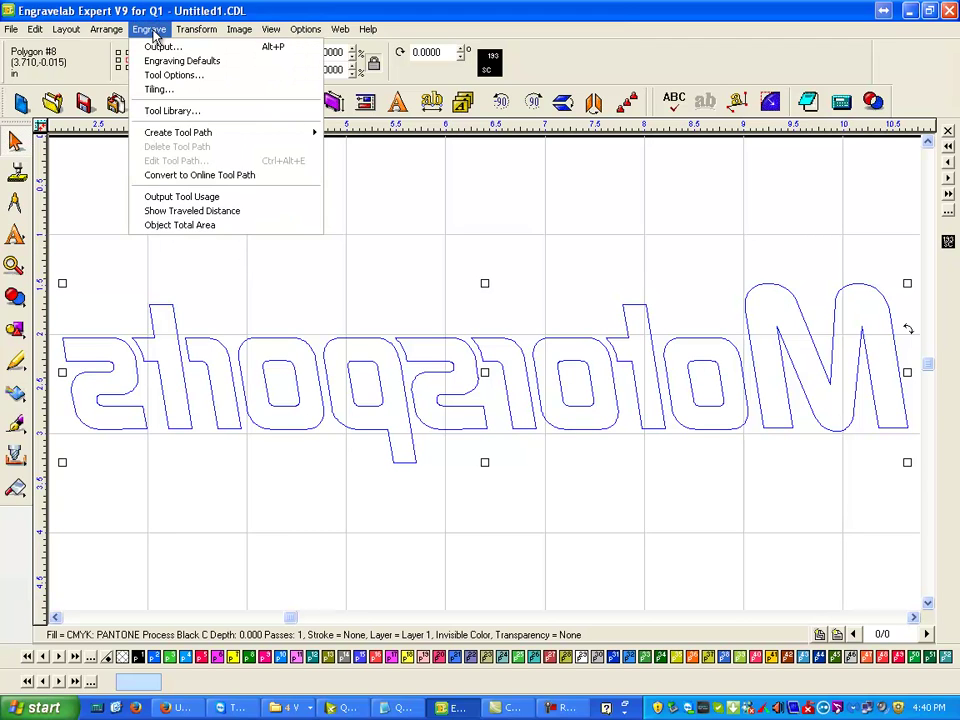
{"action": "mouse_move", "coordinate": [206, 135]}
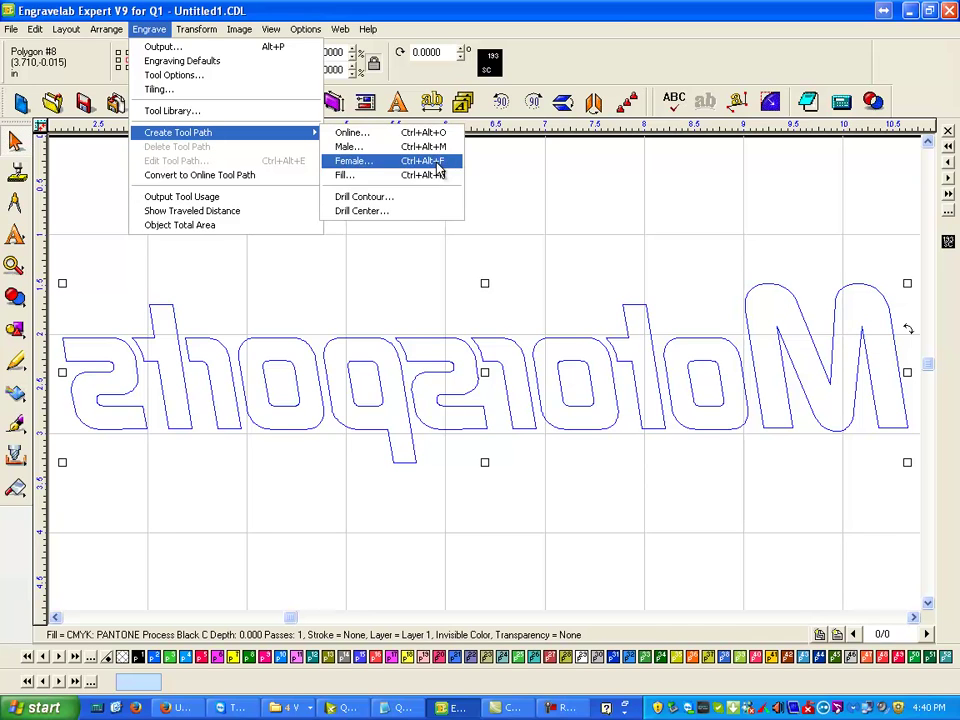
{"action": "left_click", "coordinate": [388, 175]}
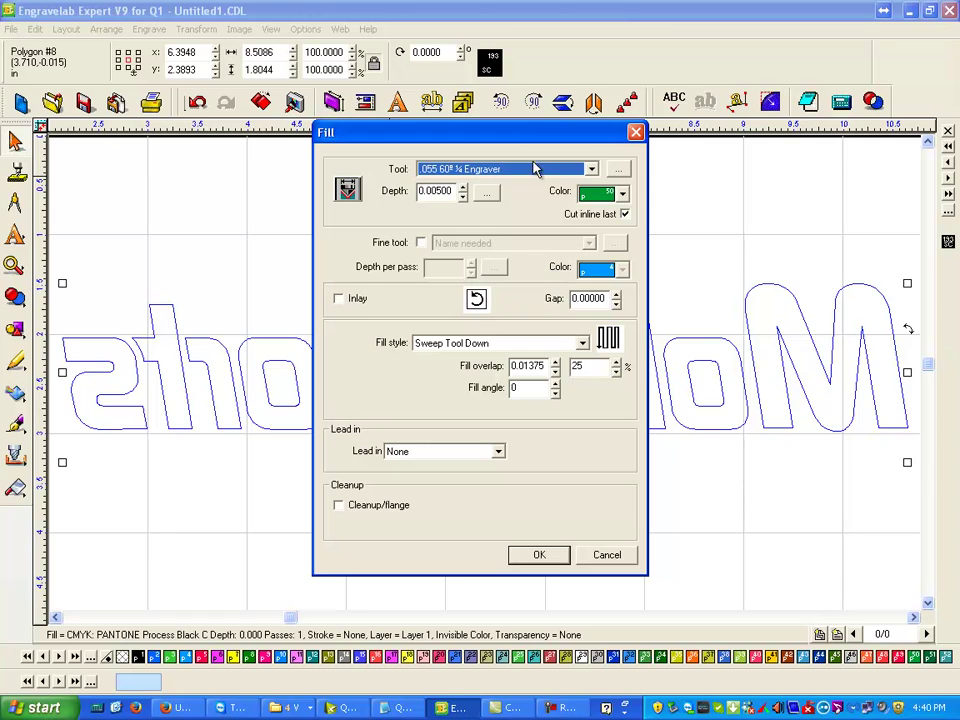
{"action": "left_click", "coordinate": [592, 170]}
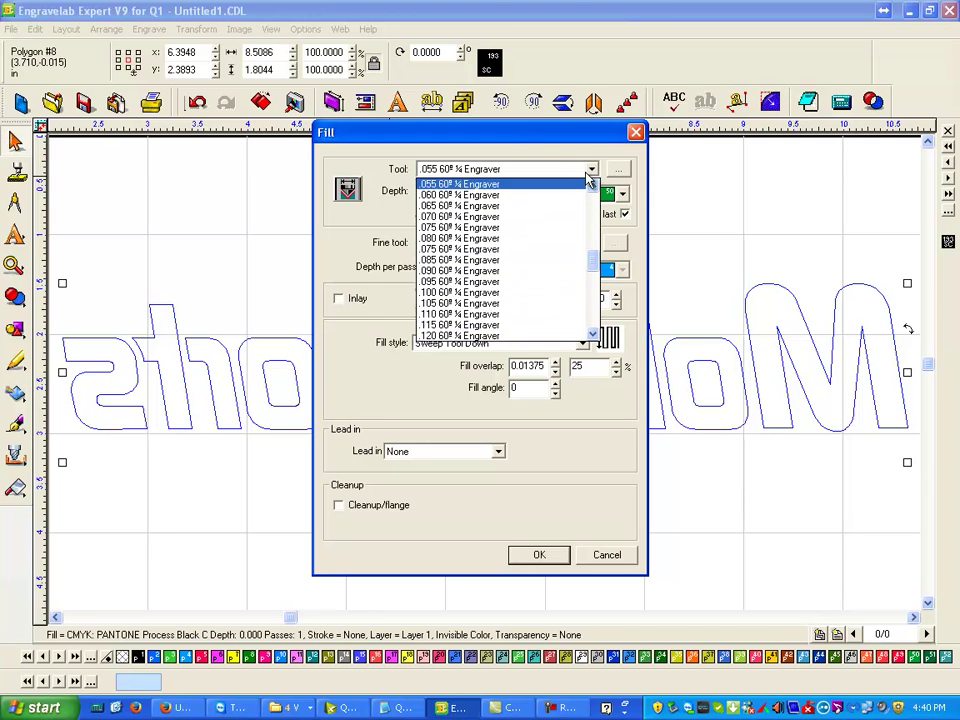
{"action": "left_click", "coordinate": [470, 240]}
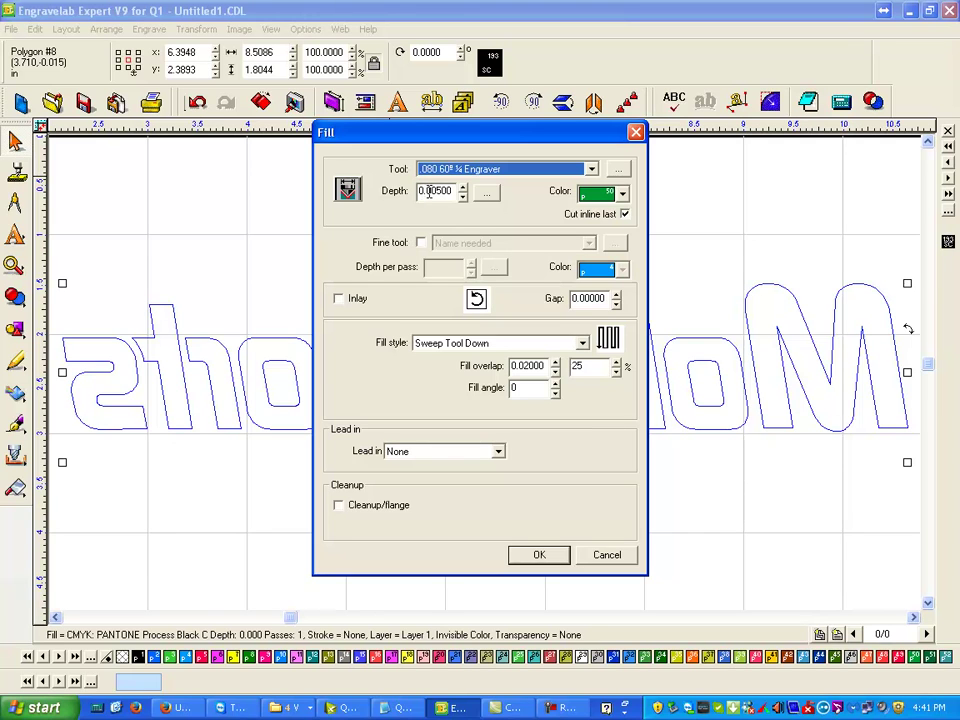
{"action": "double_click", "coordinate": [425, 191]}
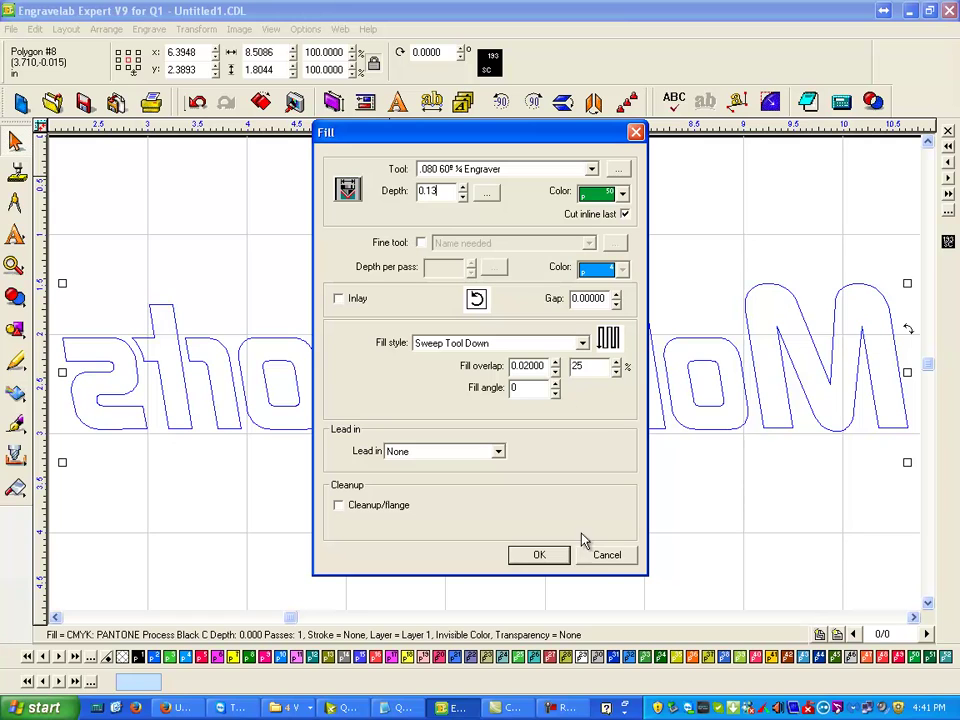
{"action": "left_click", "coordinate": [540, 556]}
{"action": "left_click", "coordinate": [548, 556]}
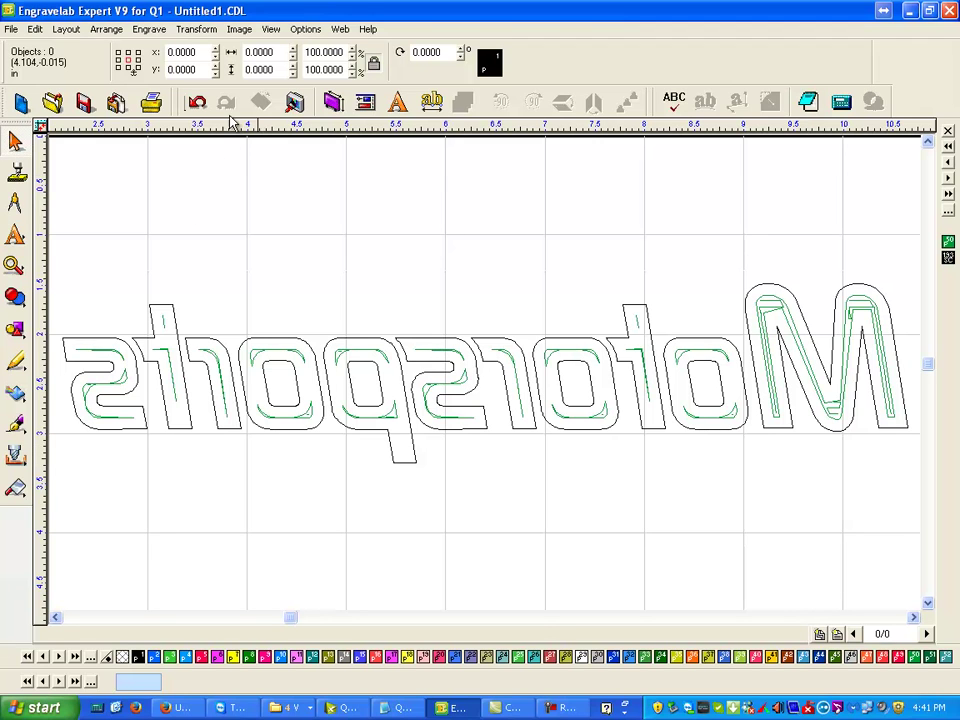
- Create a fill toolpath on the Motorsports outline with the .060 60° ¼ Engraver, 0.015 overlap
{"action": "left_click", "coordinate": [236, 370]}
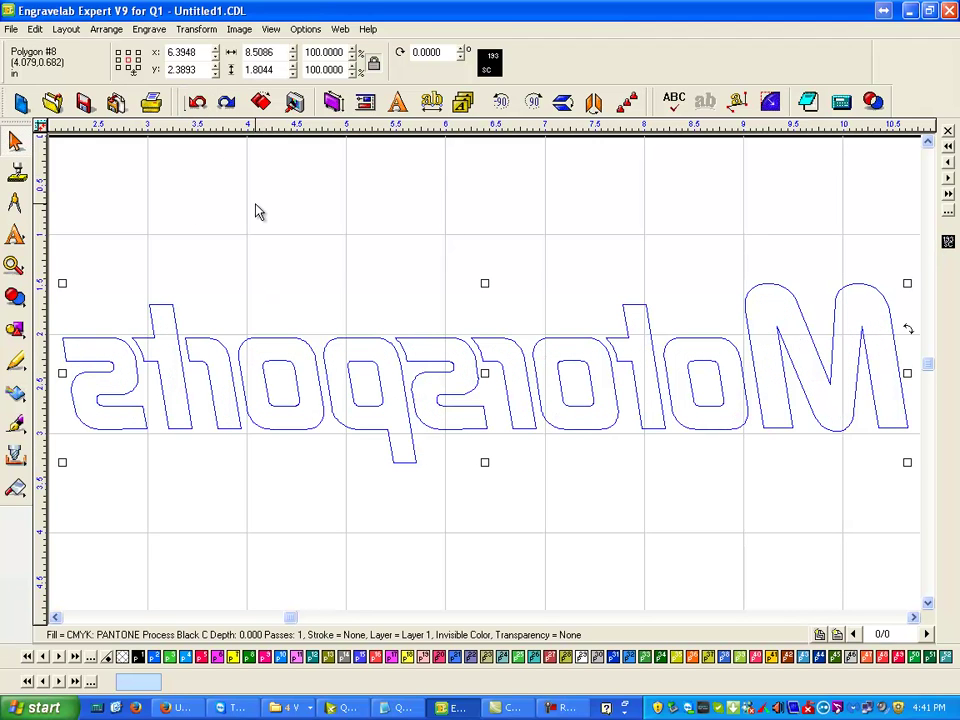
{"action": "left_click", "coordinate": [149, 29]}
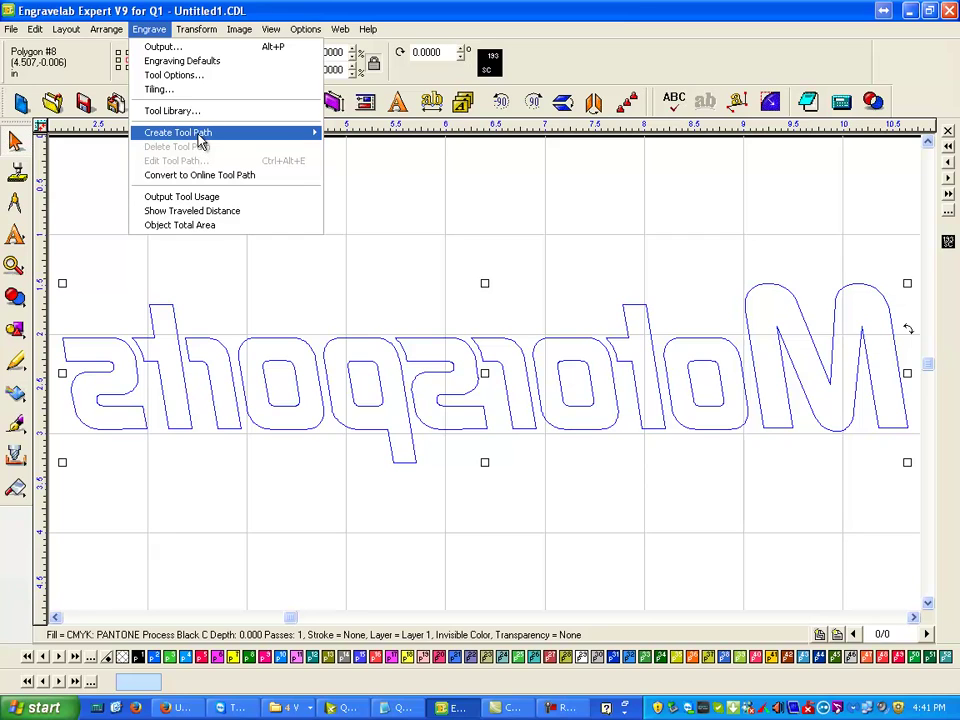
{"action": "mouse_move", "coordinate": [199, 133]}
{"action": "left_click", "coordinate": [365, 178]}
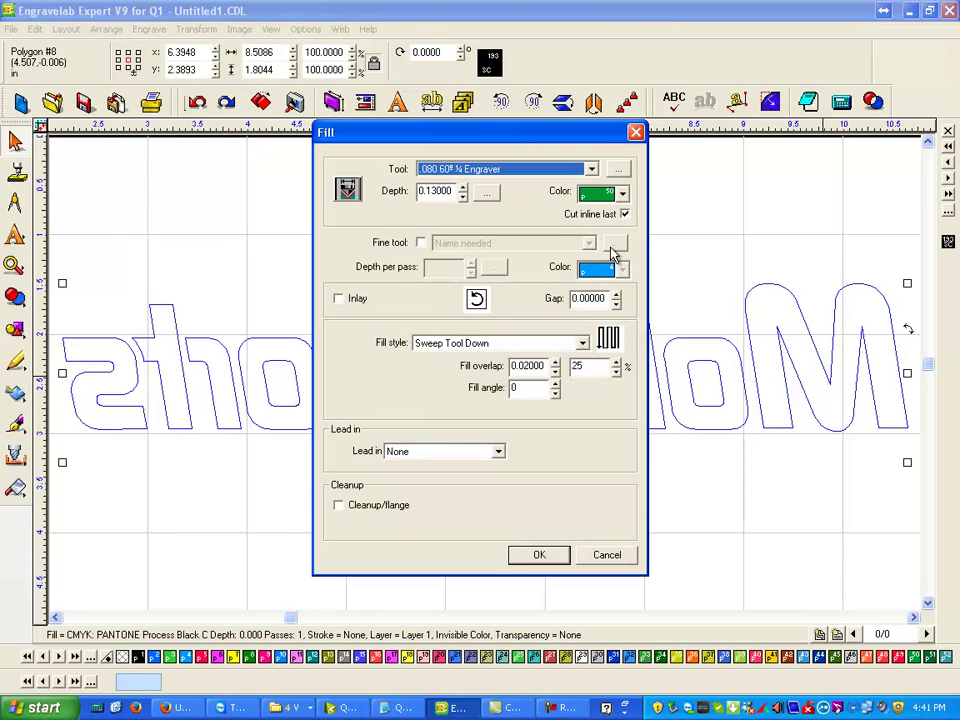
{"action": "left_click", "coordinate": [593, 170]}
{"action": "scroll", "coordinate": [521, 240], "scroll_direction": "up", "scroll_amount": 4}
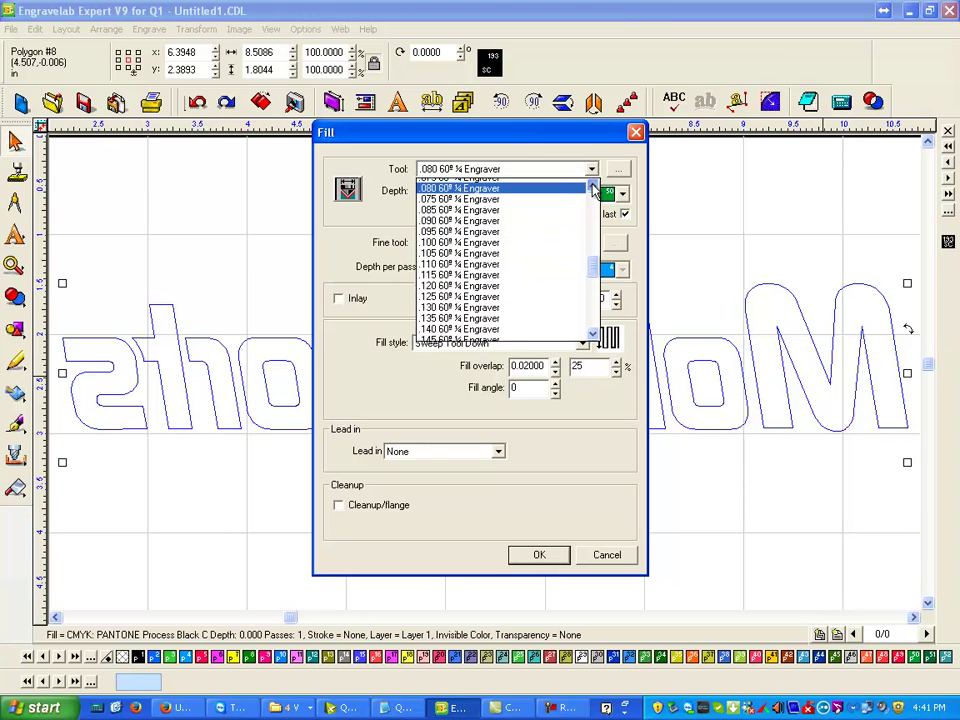
{"action": "left_click", "coordinate": [500, 249]}
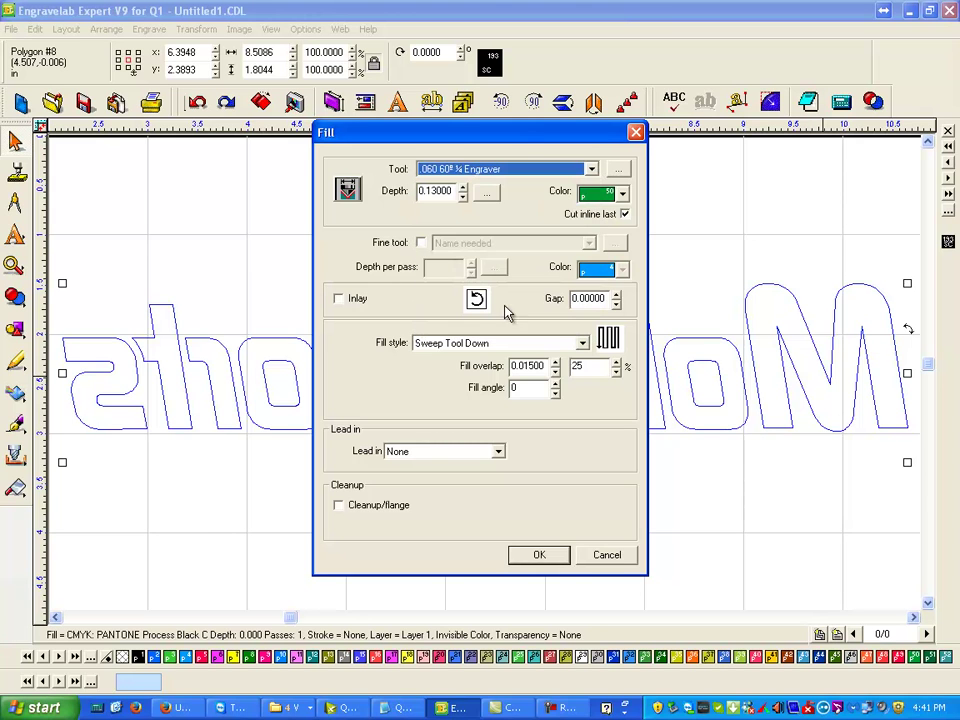
{"action": "left_click", "coordinate": [541, 555]}
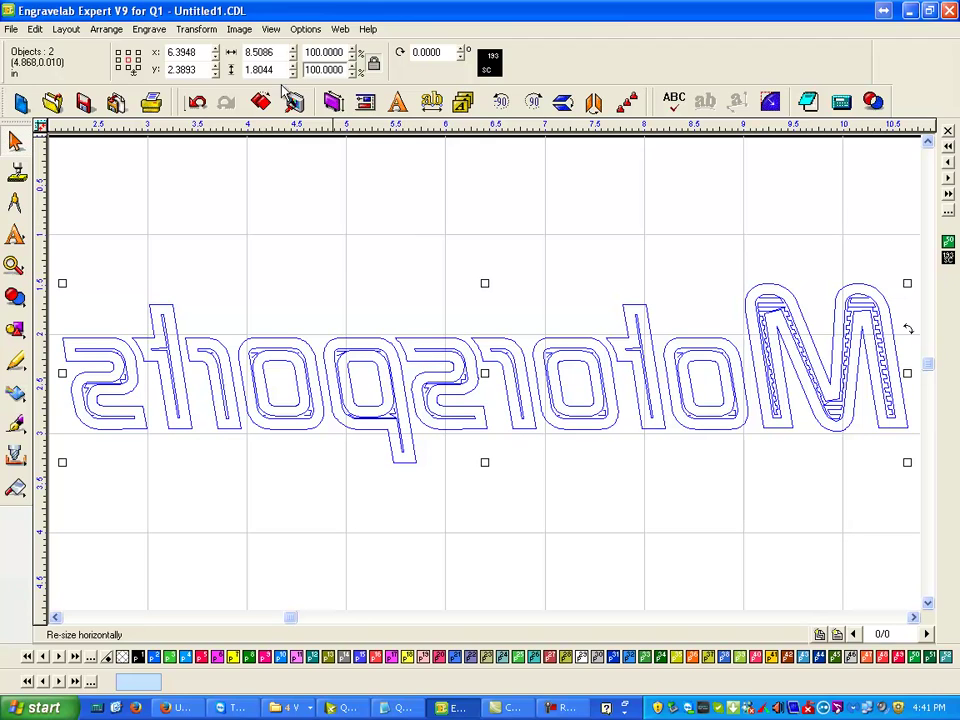
- Add a second .060 60° ¼ Engraver sweep fill at 0.000 depth, adding blue lines to the letters
{"action": "left_click", "coordinate": [300, 338]}
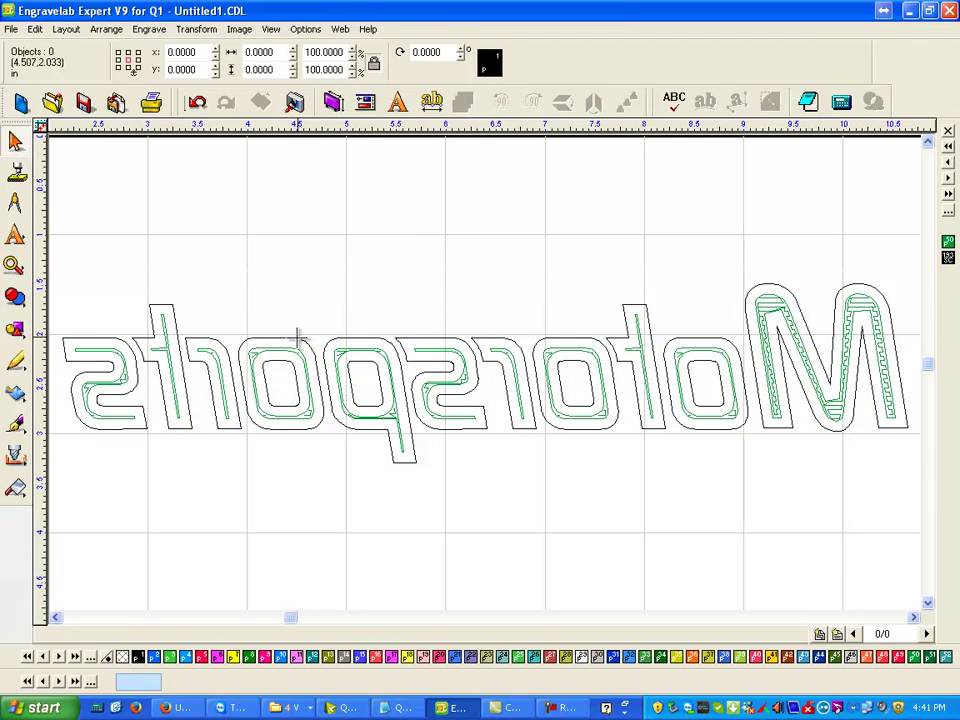
{"action": "left_click", "coordinate": [300, 338]}
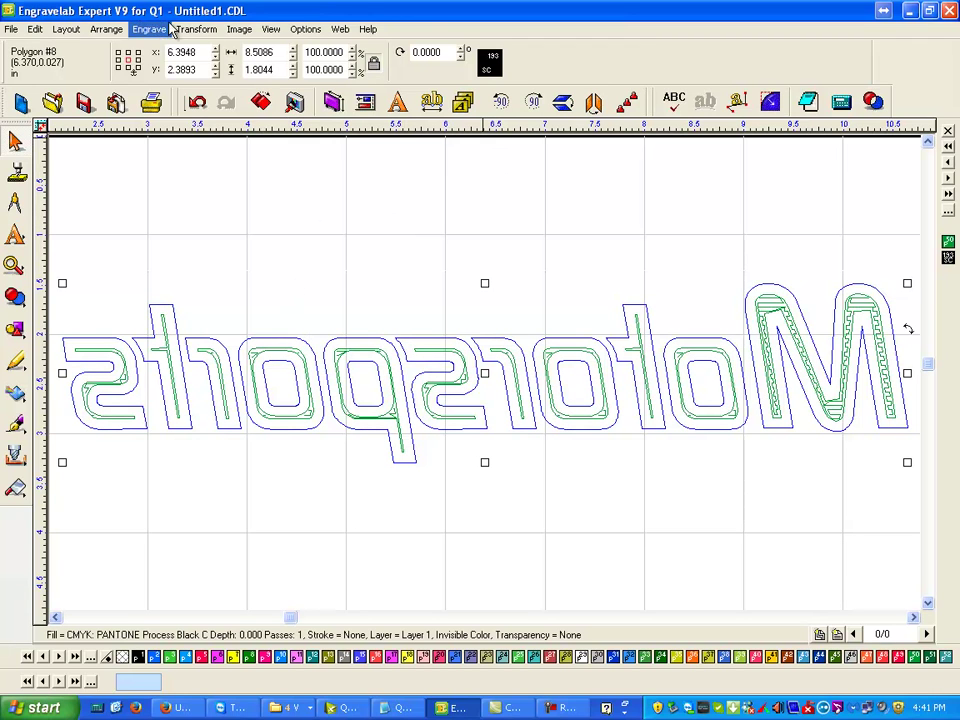
{"action": "left_click", "coordinate": [168, 28]}
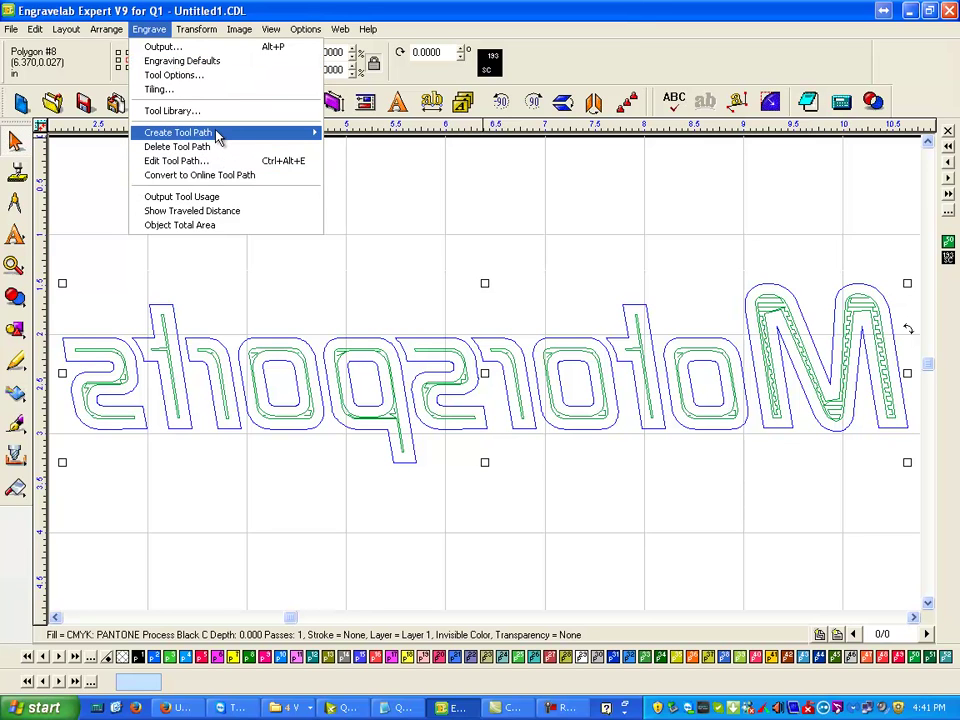
{"action": "mouse_move", "coordinate": [218, 137]}
{"action": "left_click", "coordinate": [364, 174]}
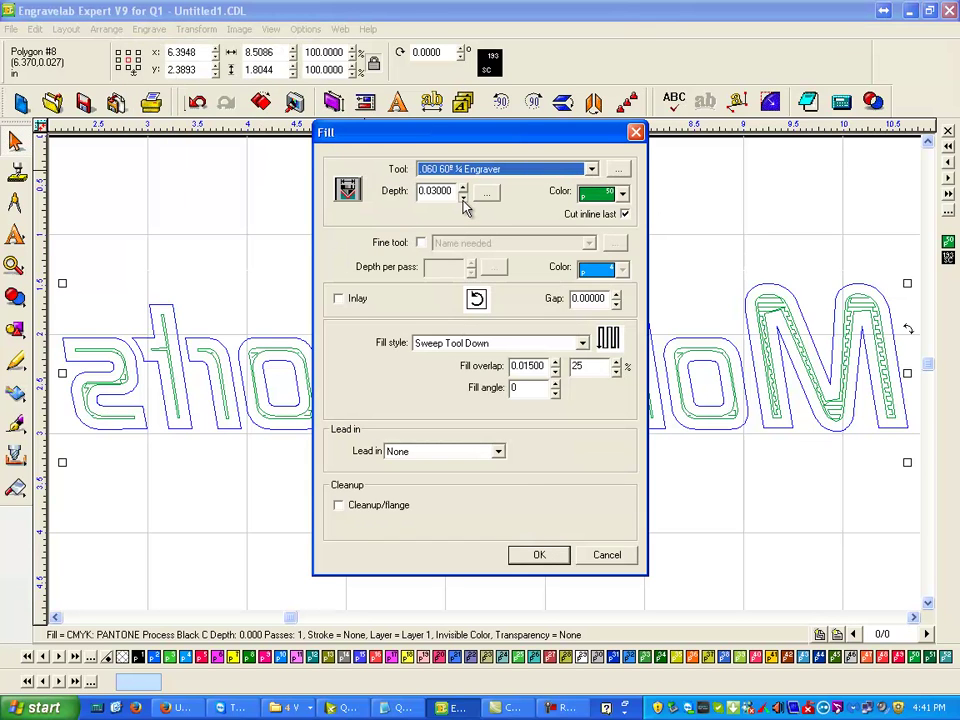
{"action": "left_click", "coordinate": [540, 556]}
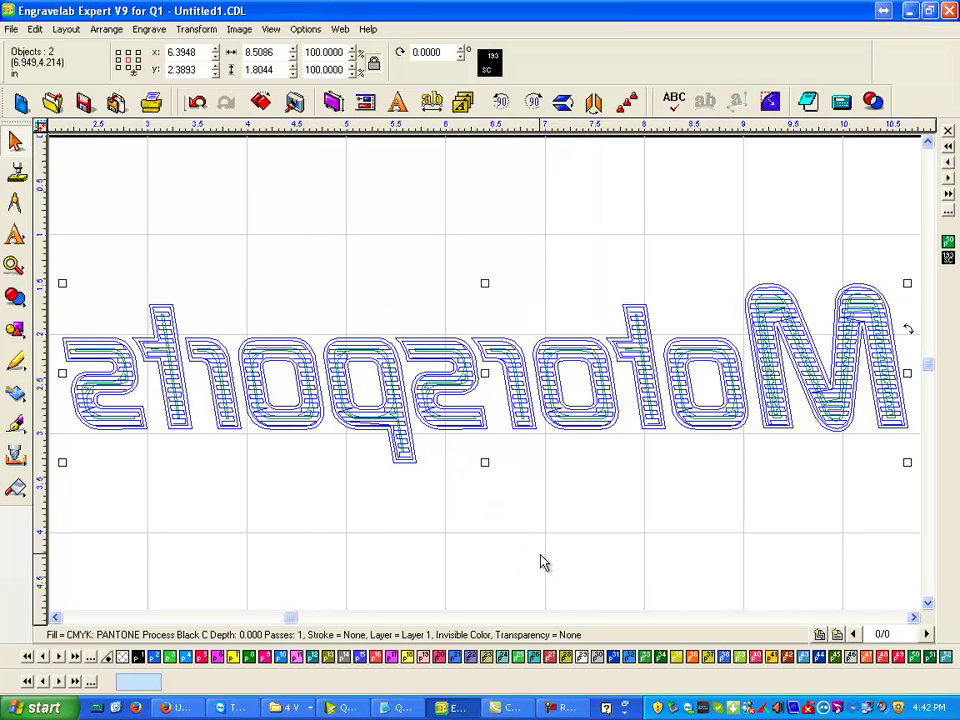
- Zoom into the left of Motorsports and scroll along the letters to inspect the fill toolpaths
{"action": "left_click", "coordinate": [14, 265]}
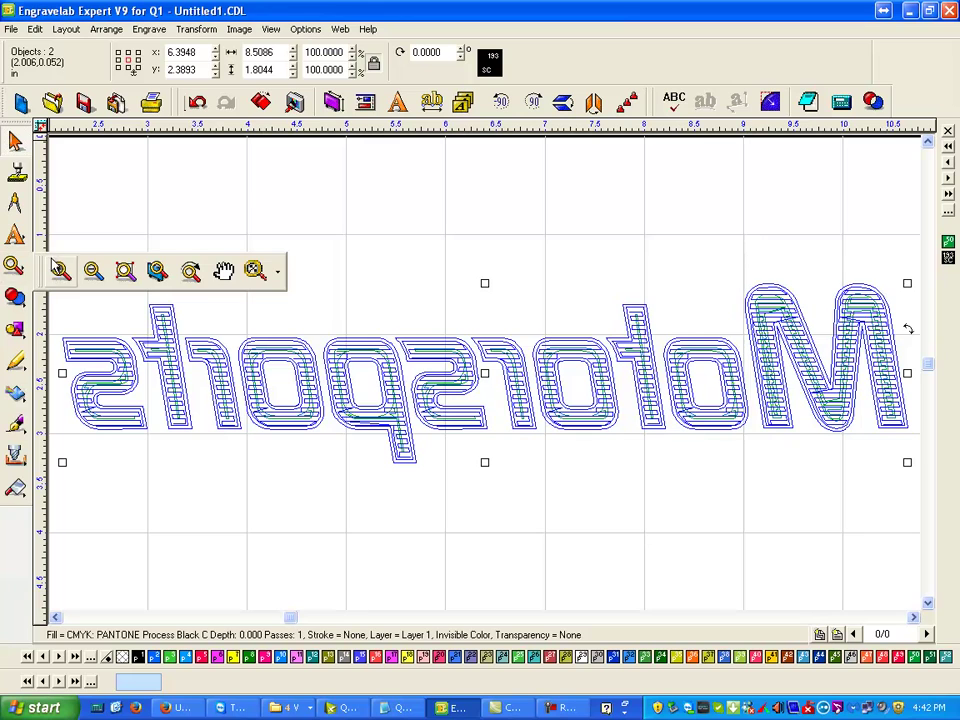
{"action": "left_click", "coordinate": [64, 272]}
{"action": "left_click_drag", "start_coordinate": [129, 292], "coordinate": [187, 333]}
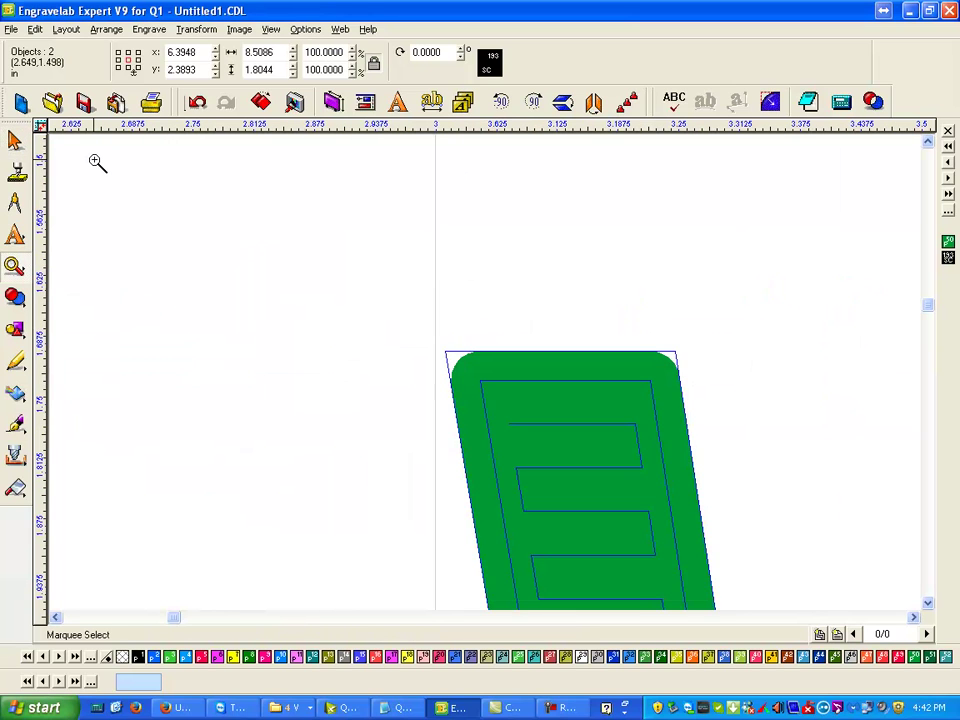
{"action": "left_click", "coordinate": [928, 603]}
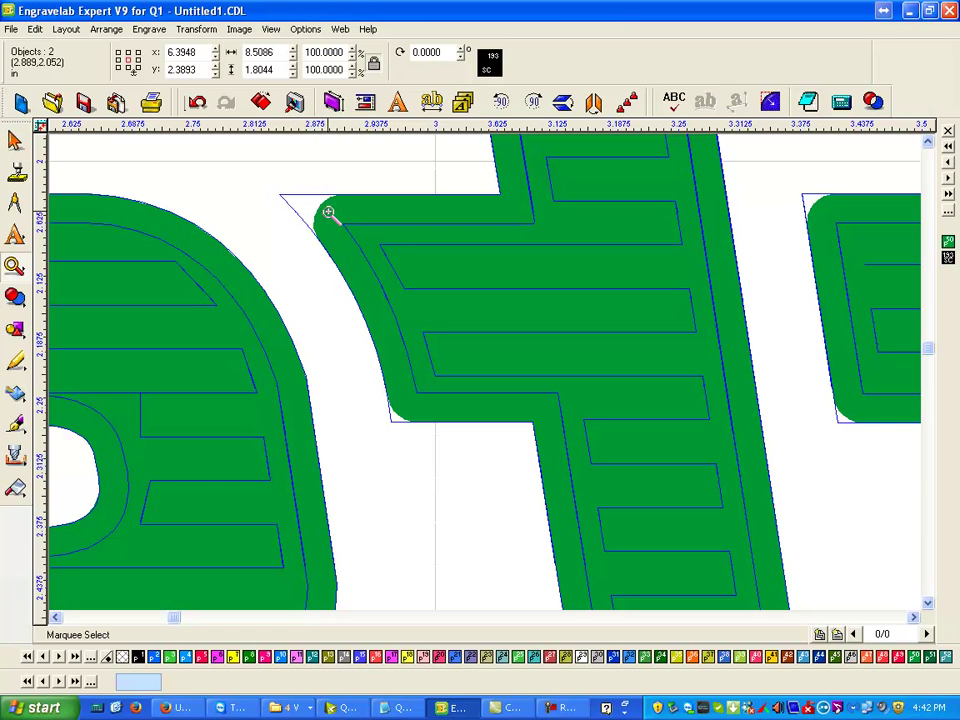
{"action": "scroll", "coordinate": [515, 340], "scroll_direction": "down", "scroll_amount": 2}
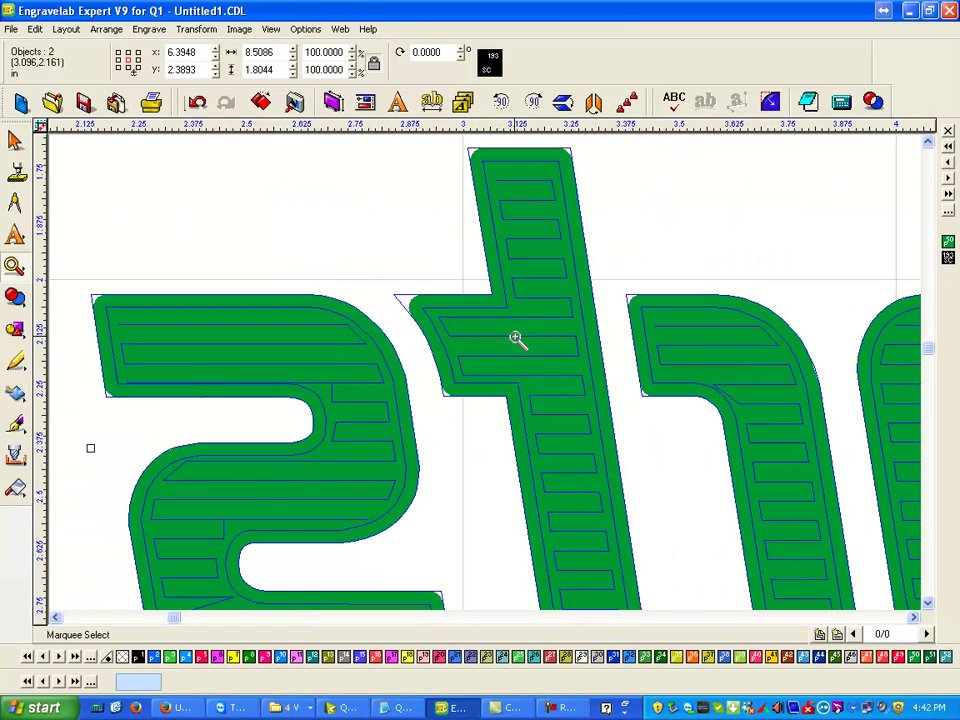
{"action": "left_click", "coordinate": [917, 617]}
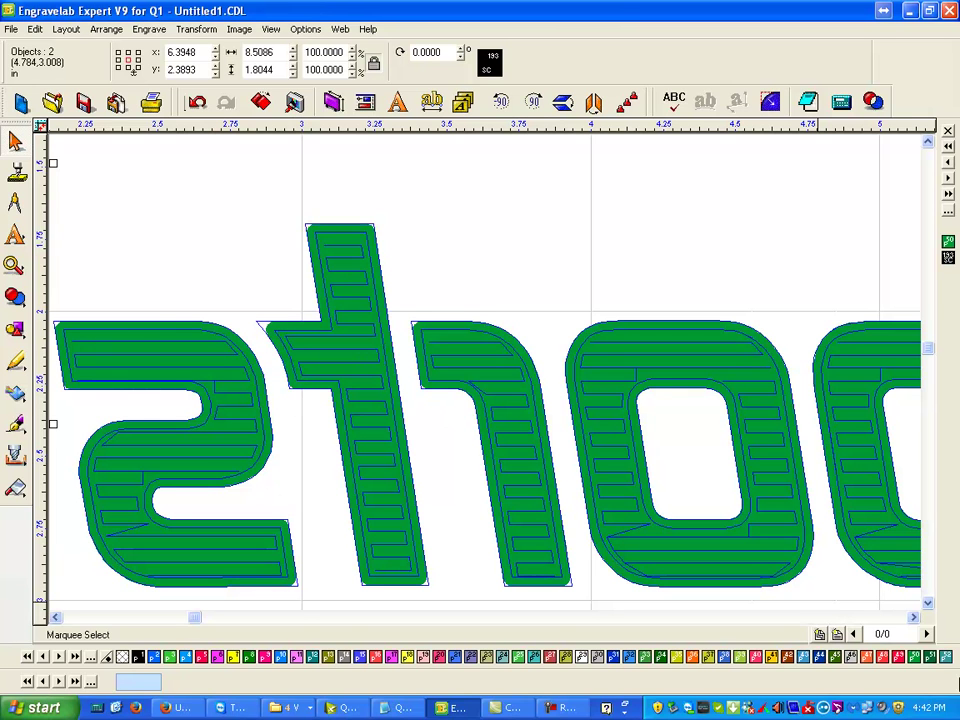
{"action": "left_click", "coordinate": [913, 617]}
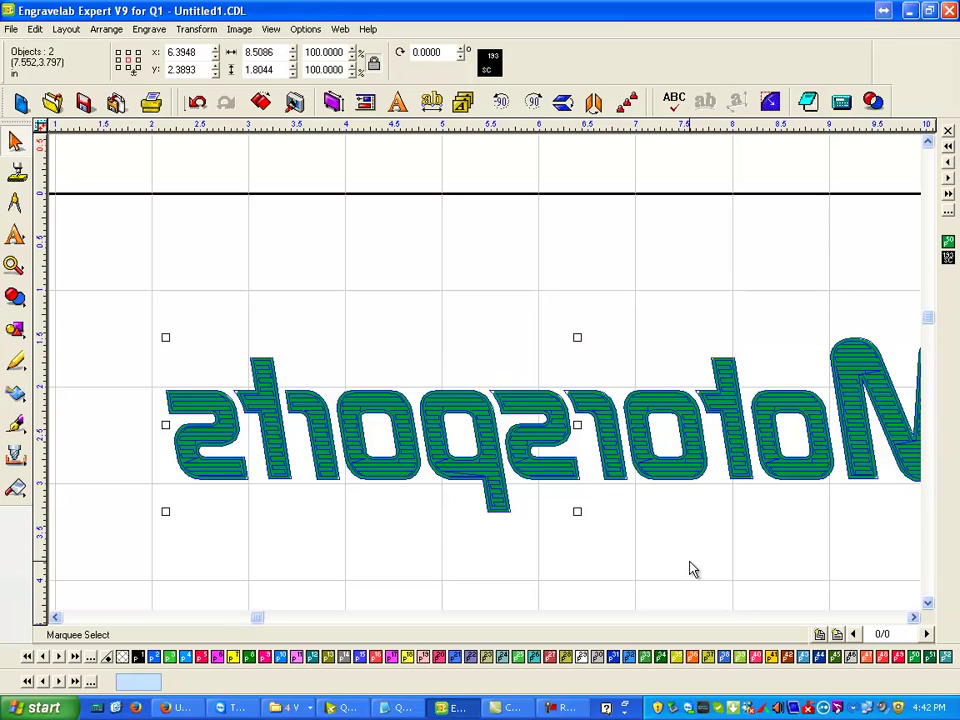
{"action": "scroll", "coordinate": [660, 425], "scroll_direction": "up", "scroll_amount": 2}
- Delete fill Tool Path #10 and select the remaining fill toolpath
{"action": "left_click", "coordinate": [660, 425]}
{"action": "left_click", "coordinate": [648, 403]}
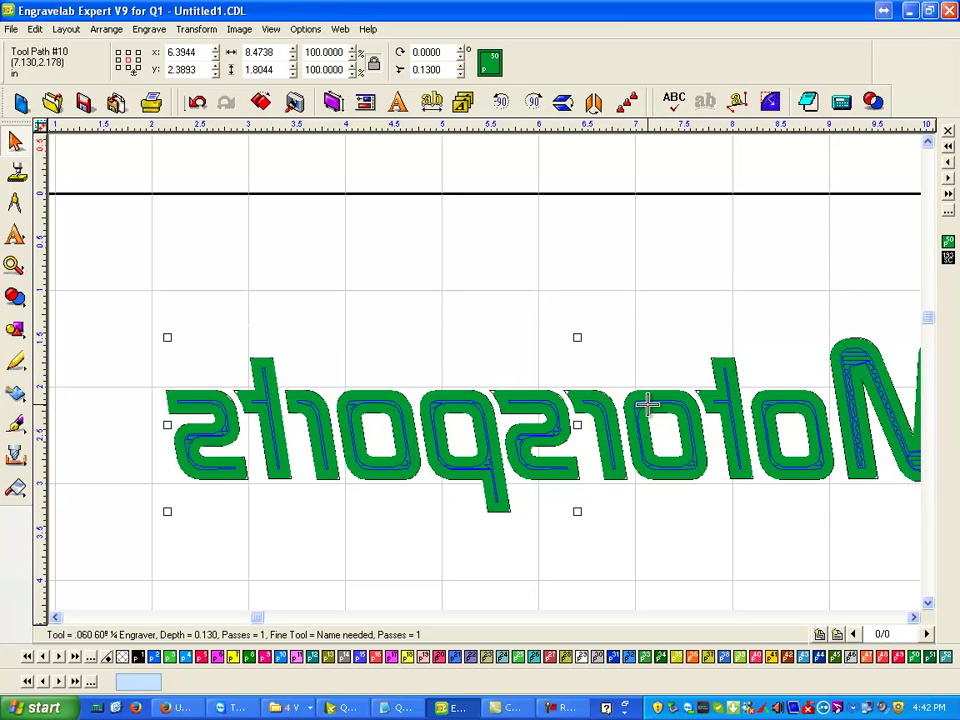
{"action": "key", "text": "Delete"}
{"action": "left_click", "coordinate": [643, 401]}
- Delete the remaining fill toolpath and fit the view to the bare Motorsports outline
{"action": "key", "text": "Delete"}
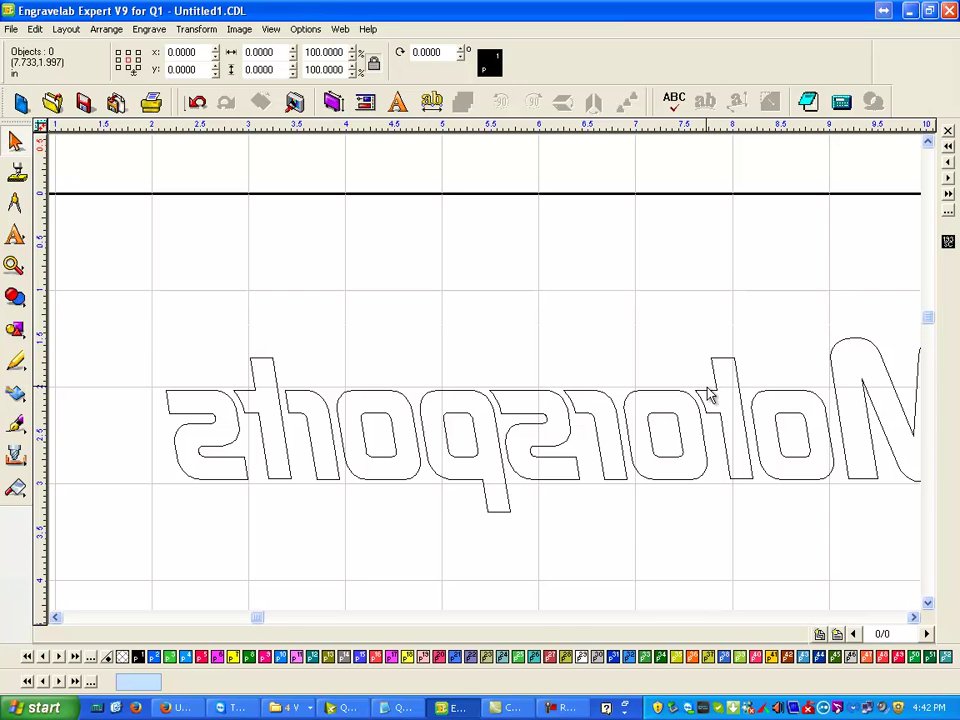
{"action": "left_click", "coordinate": [707, 390]}
{"action": "key", "text": "shift+F2"}
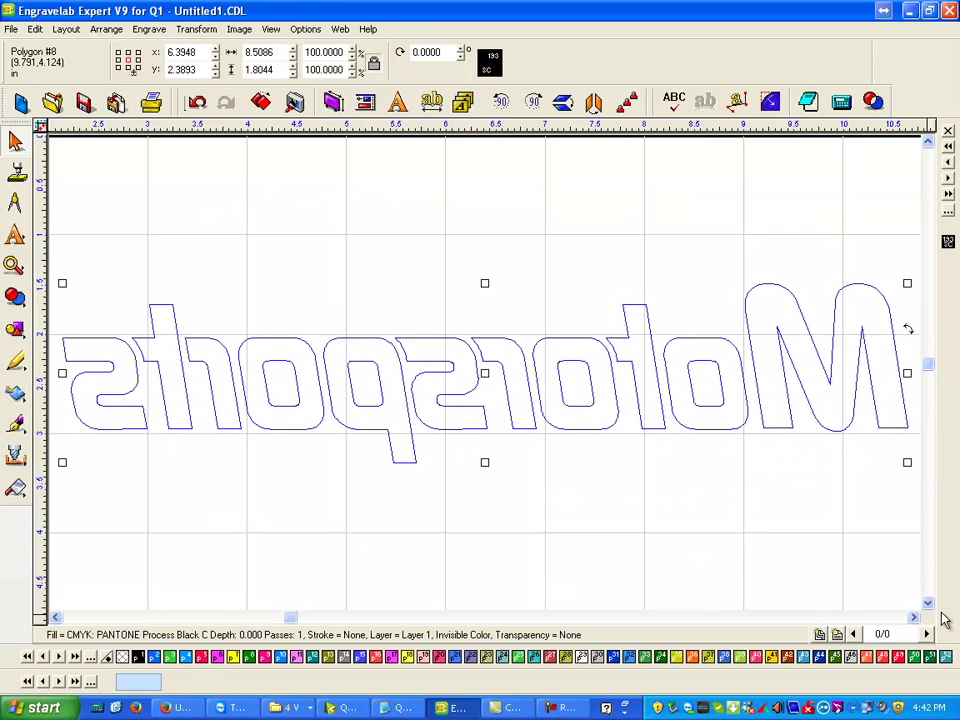
- Configure a new fill using the .050 60° ¼ Engraver at 0.13 depth
{"action": "left_click", "coordinate": [150, 30]}
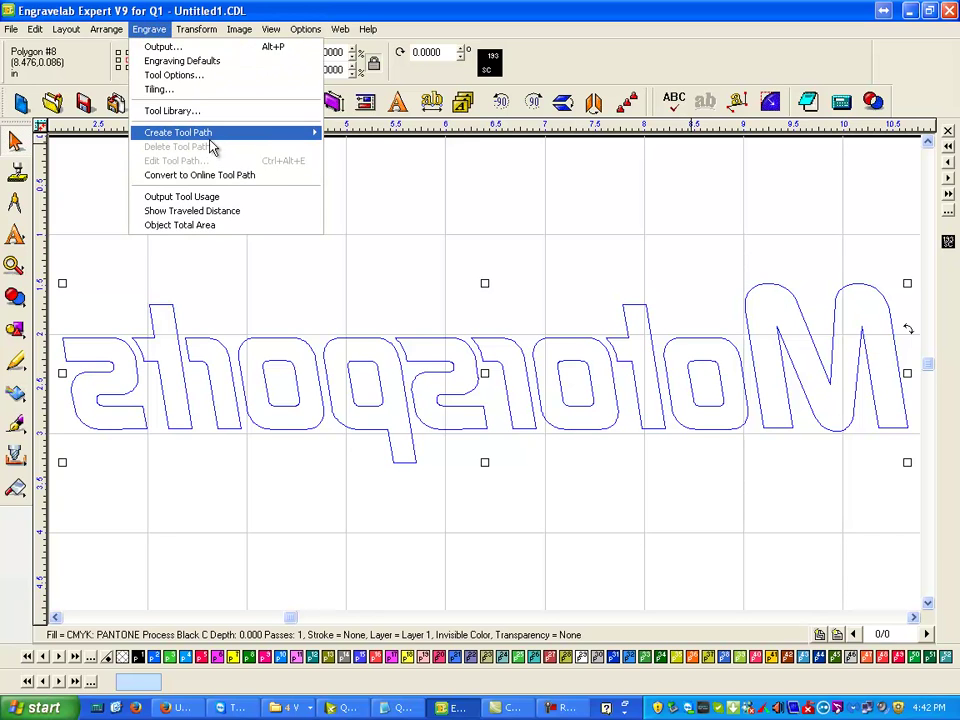
{"action": "mouse_move", "coordinate": [212, 133]}
{"action": "left_click", "coordinate": [360, 174]}
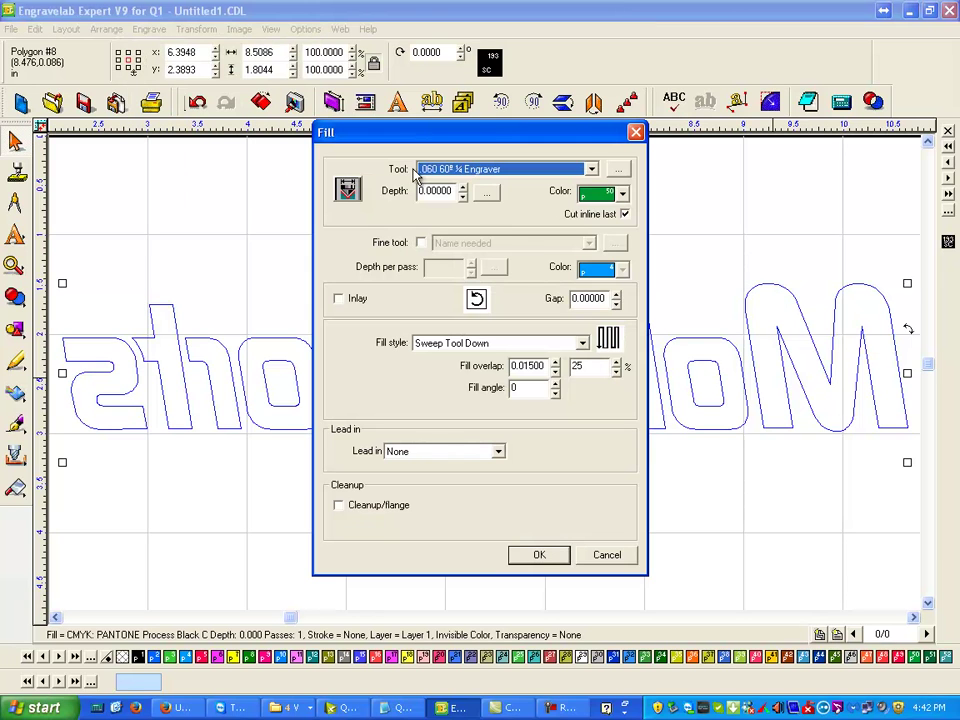
{"action": "left_click", "coordinate": [590, 170]}
{"action": "left_click", "coordinate": [593, 188]}
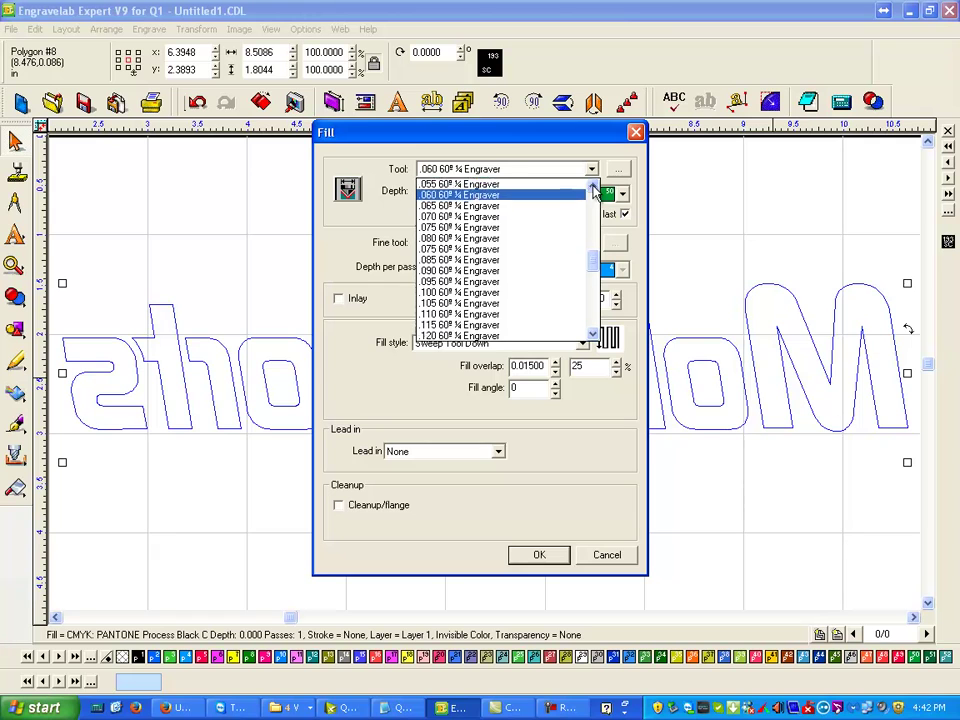
{"action": "left_click", "coordinate": [593, 188]}
{"action": "left_click", "coordinate": [470, 194]}
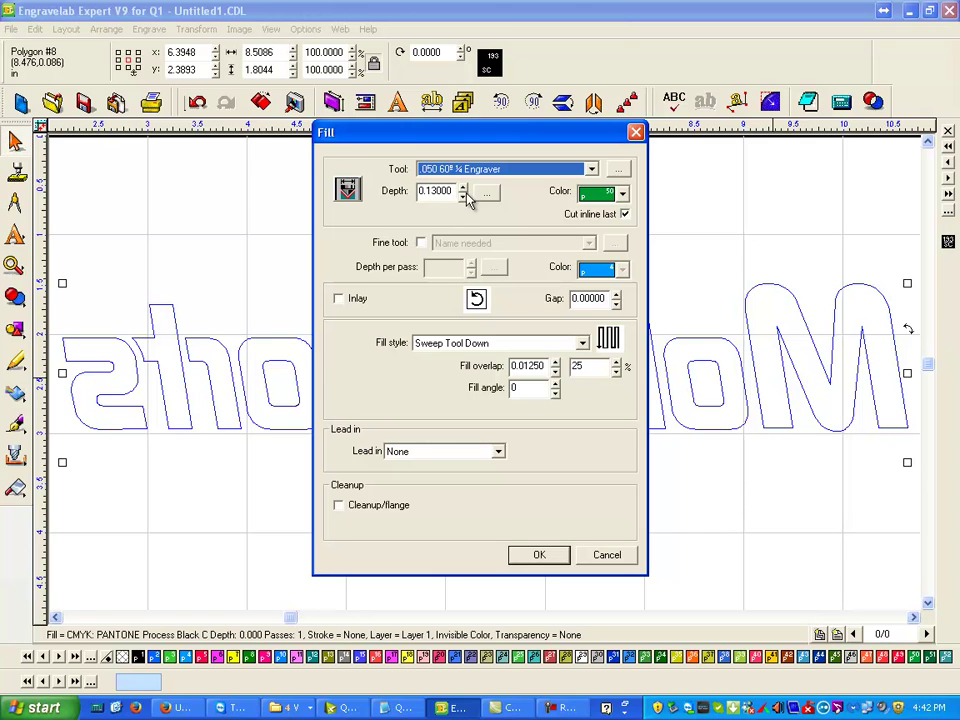
{"action": "left_click", "coordinate": [486, 193]}
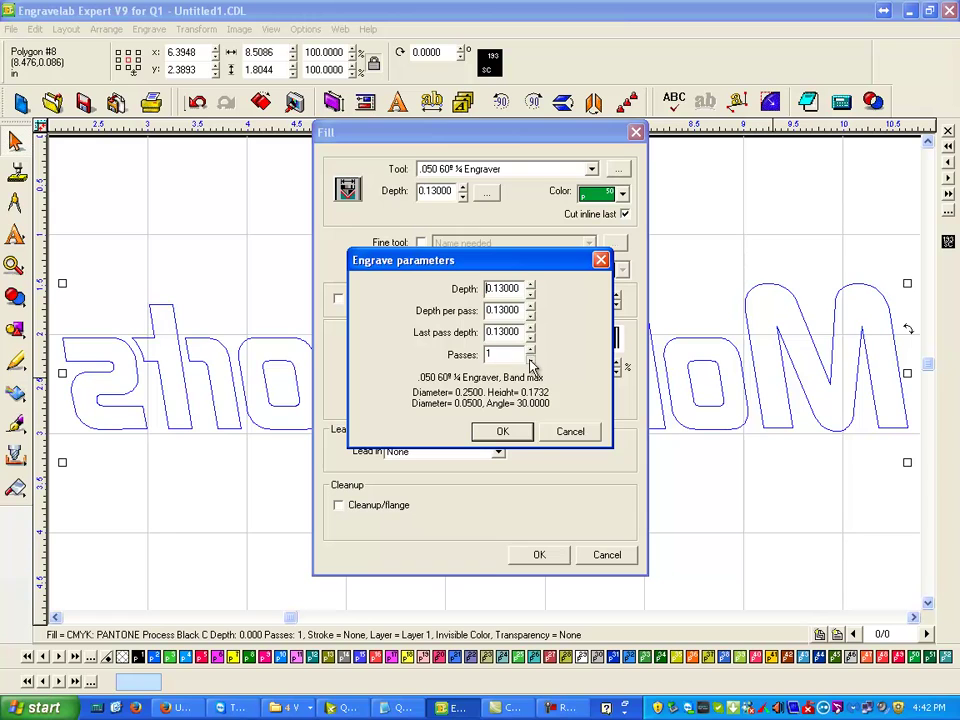
{"action": "left_click", "coordinate": [504, 432]}
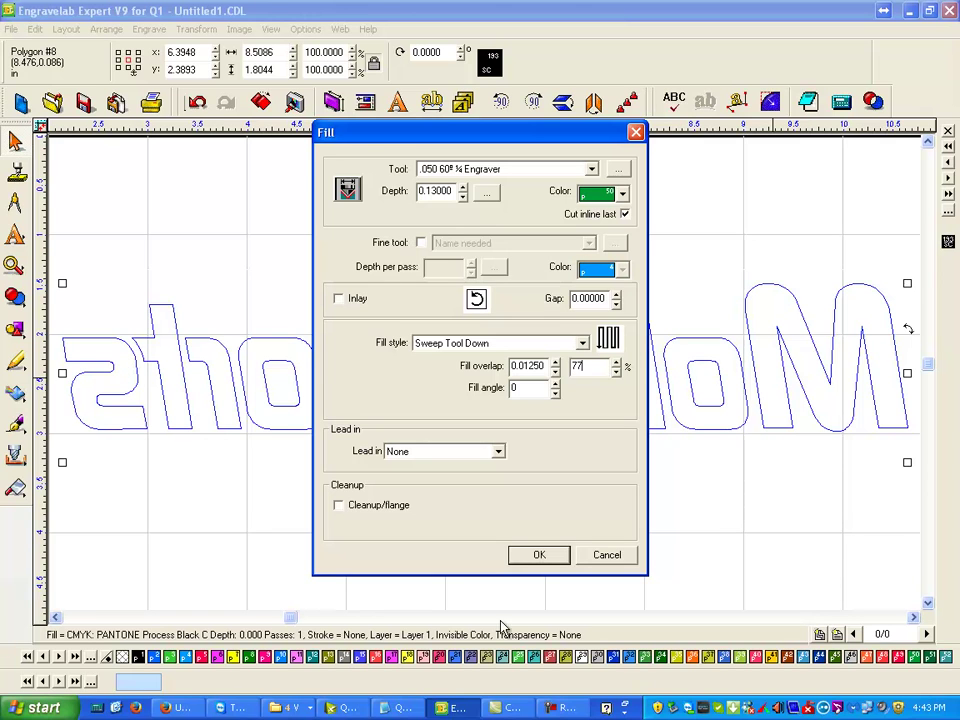
- Generate the .050 green fill toolpath and delete the two blue hatch fill objects
{"action": "left_click", "coordinate": [538, 556]}
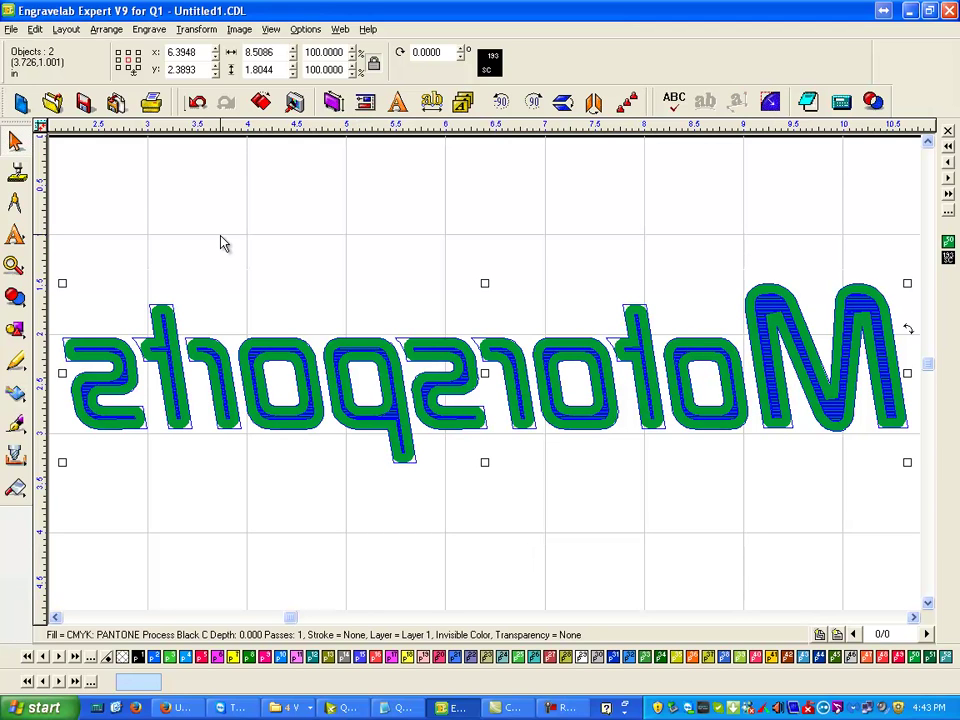
{"action": "key", "text": "alt"}
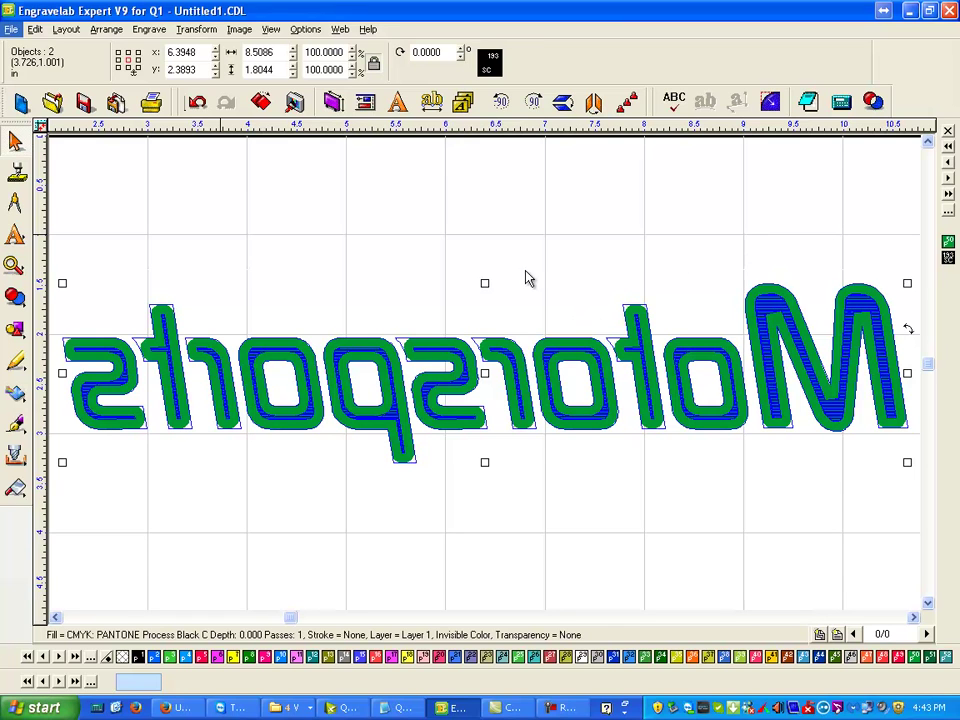
{"action": "key", "text": "Delete"}
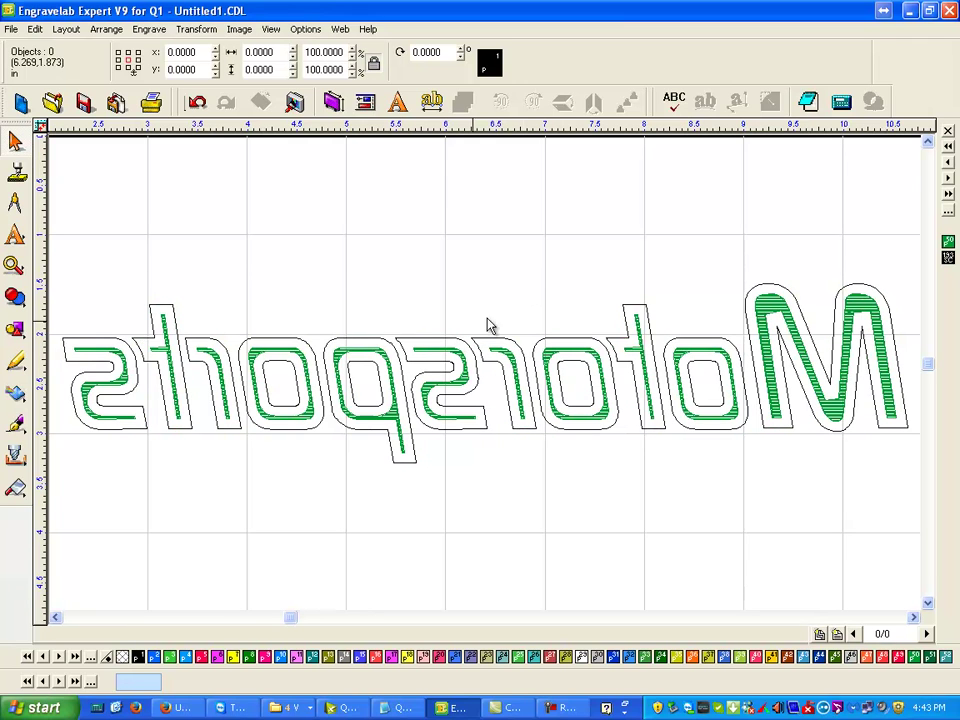
- Add a .050 fill pass to the Motorsports letters, 0.12 deep at 25% overlap
{"action": "left_click", "coordinate": [426, 338]}
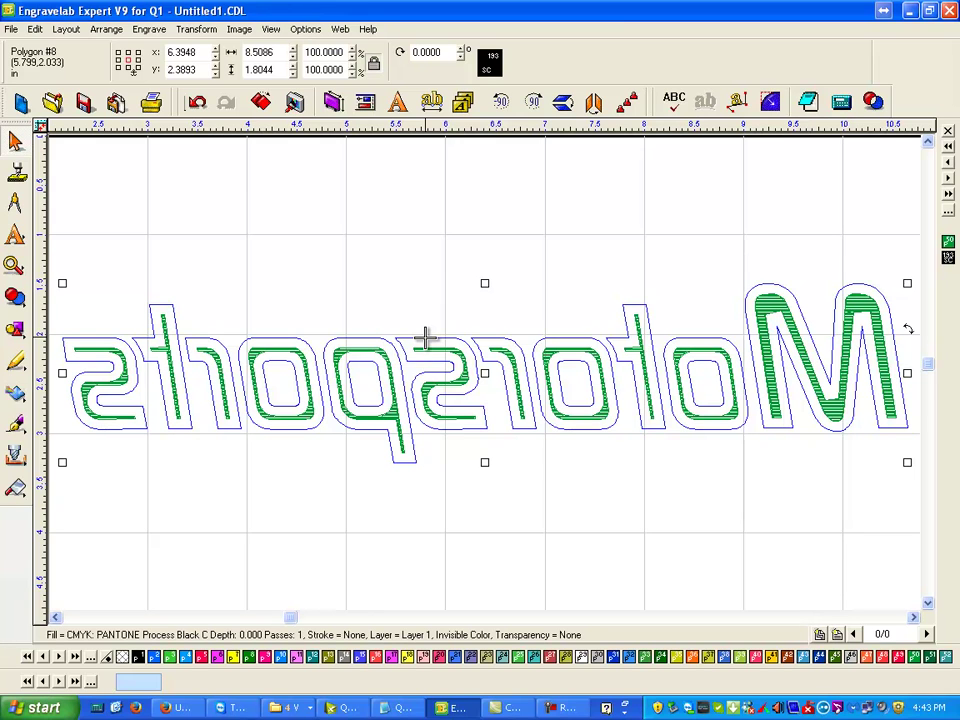
{"action": "double_click", "coordinate": [426, 338]}
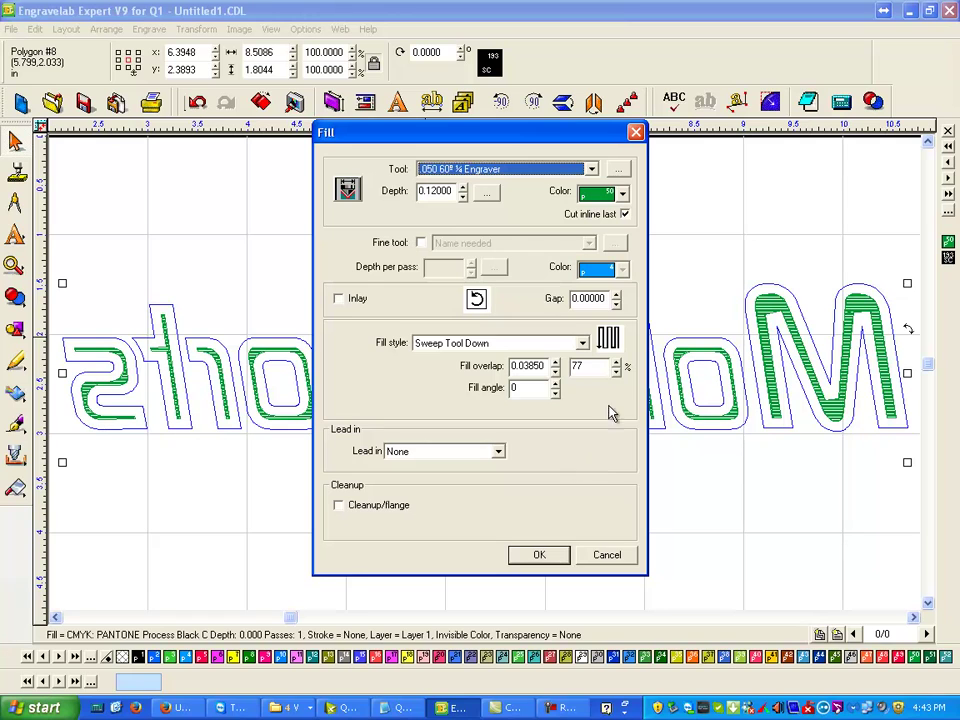
{"action": "left_click", "coordinate": [617, 370]}
{"action": "left_click", "coordinate": [539, 554]}
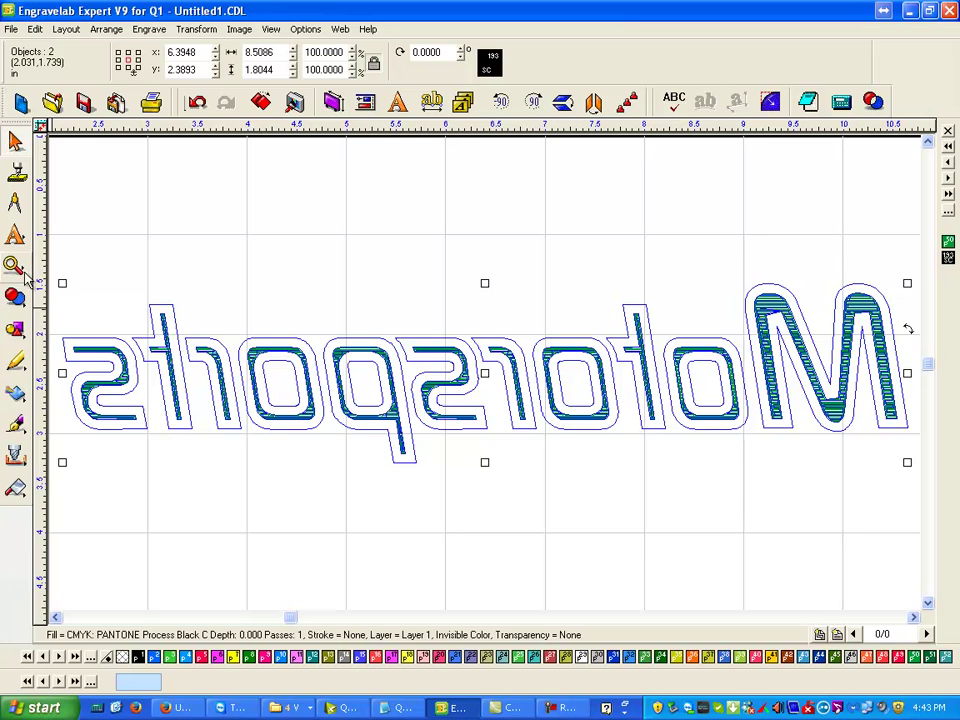
- Zoom in on the lettering and add a 0.11-deep fill pass to the Motorsports letters
{"action": "left_click", "coordinate": [15, 265]}
{"action": "left_click", "coordinate": [60, 270]}
{"action": "left_click_drag", "start_coordinate": [120, 294], "coordinate": [215, 350]}
{"action": "left_click", "coordinate": [15, 140]}
{"action": "left_click", "coordinate": [529, 281]}
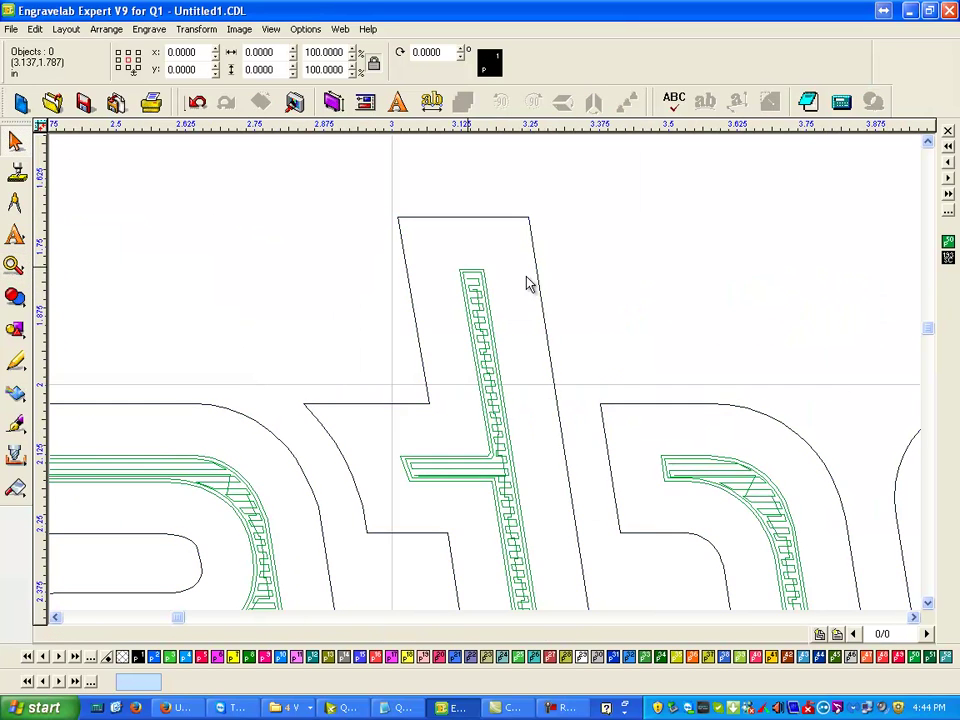
{"action": "left_click", "coordinate": [424, 327]}
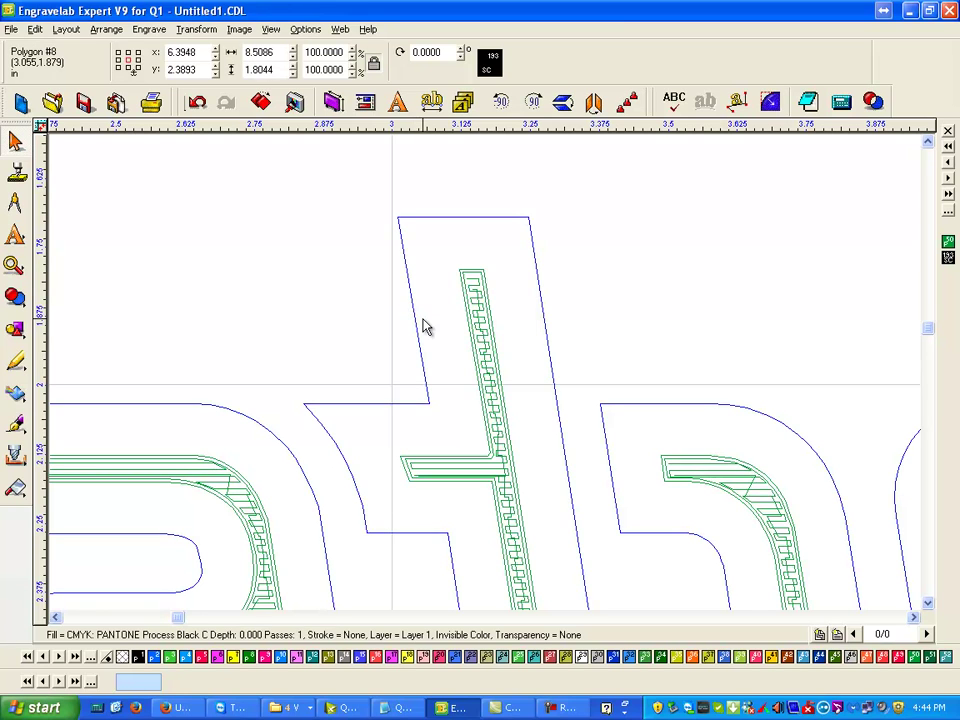
{"action": "double_click", "coordinate": [424, 327]}
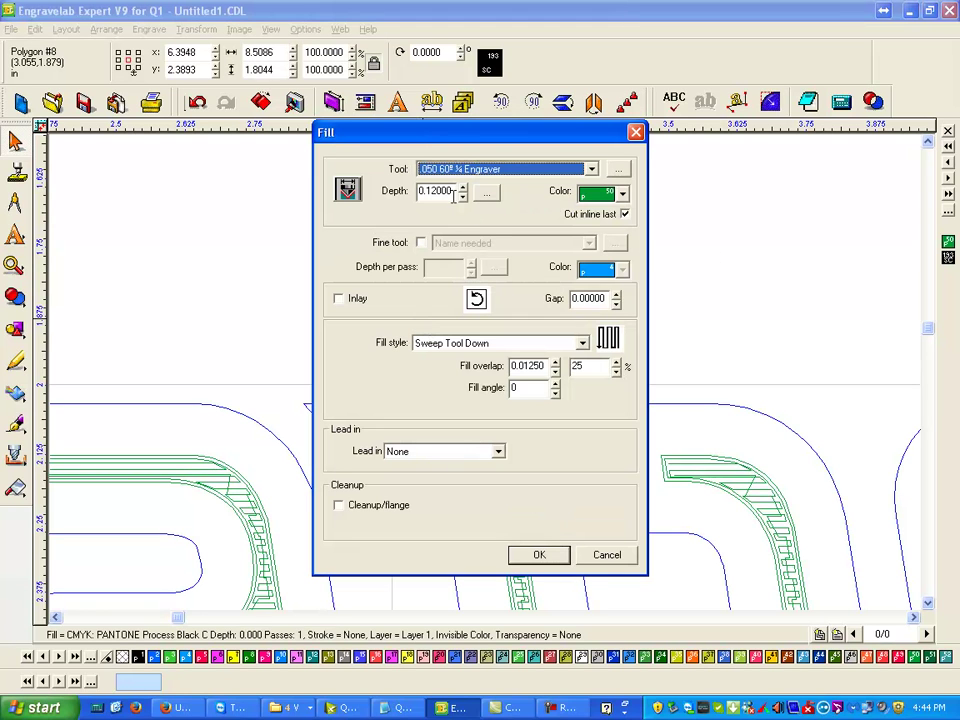
{"action": "left_click", "coordinate": [461, 197]}
{"action": "left_click", "coordinate": [539, 556]}
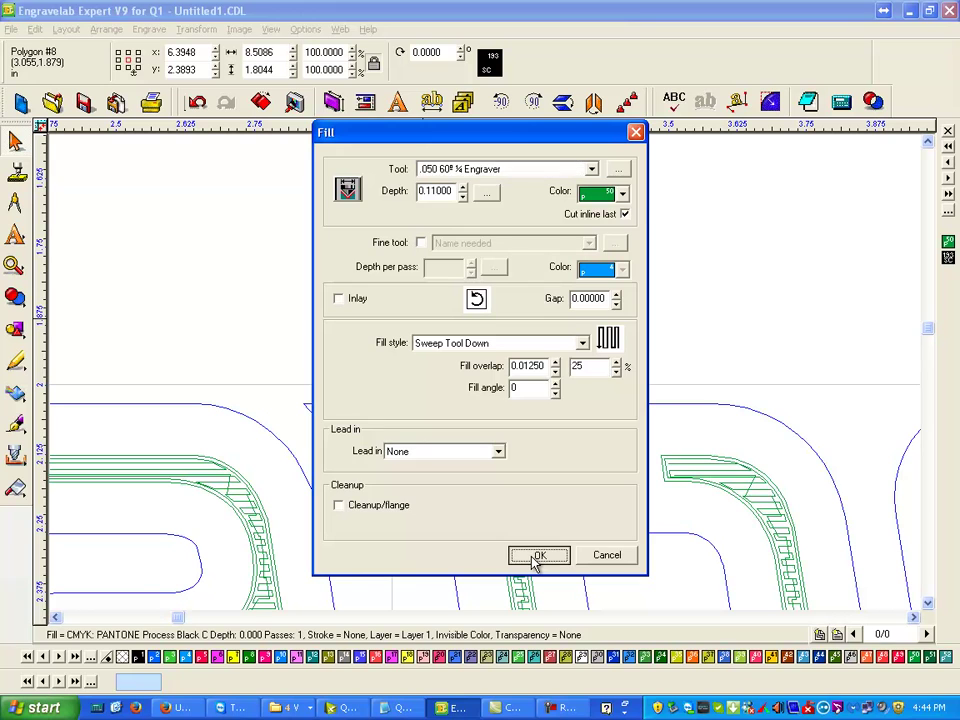
- Stack two more fill passes on the letters at 0.10 and 0.09 depth
{"action": "left_click", "coordinate": [279, 493]}
{"action": "left_click", "coordinate": [292, 458]}
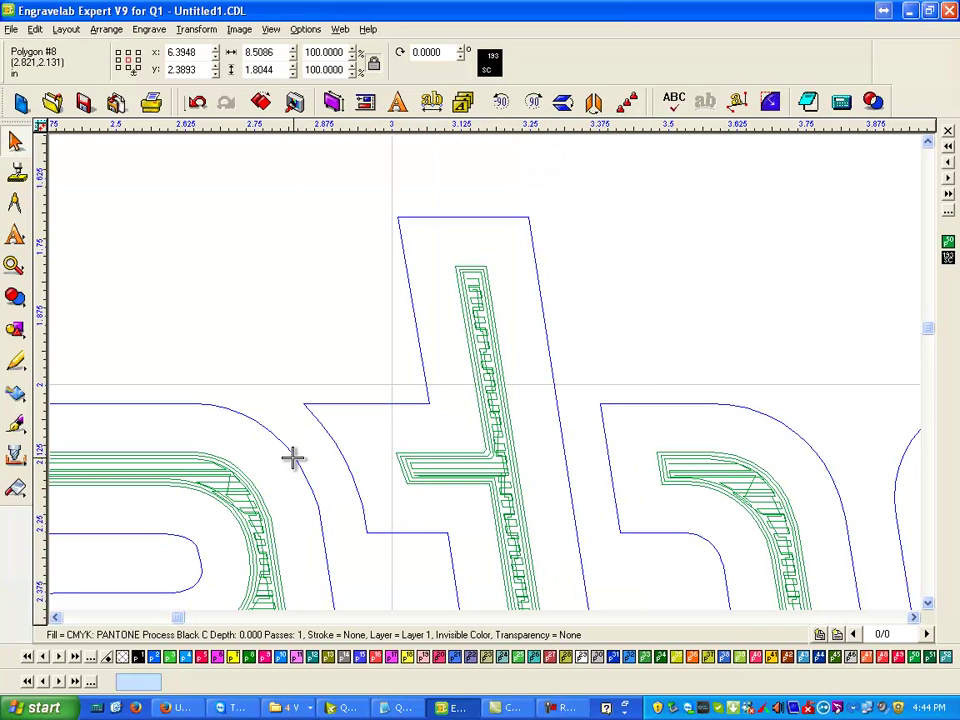
{"action": "double_click", "coordinate": [292, 458]}
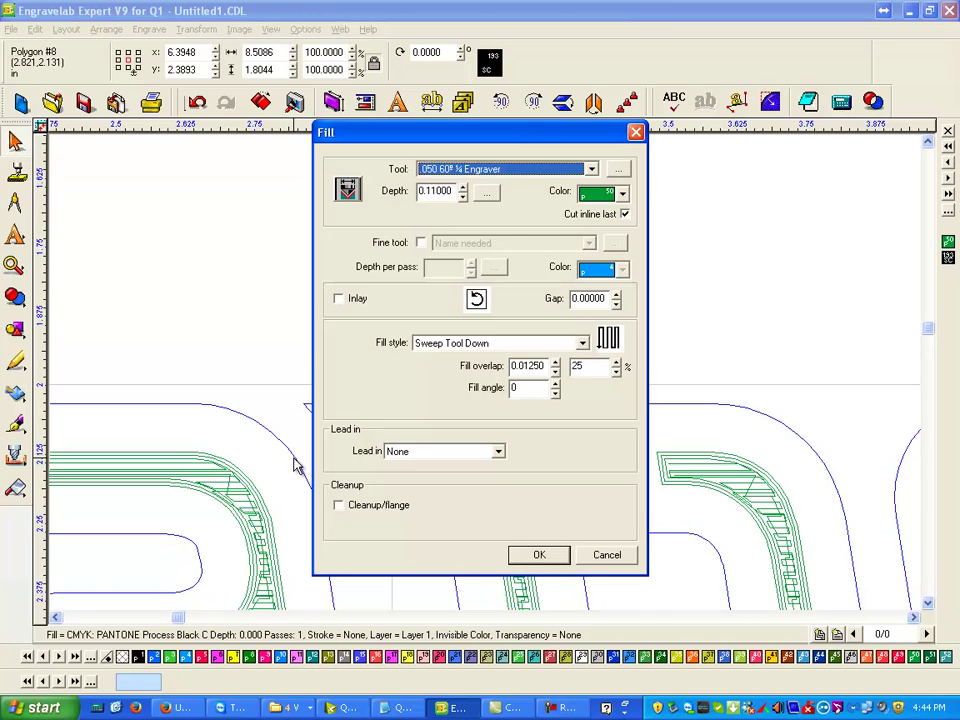
{"action": "left_click", "coordinate": [462, 196]}
{"action": "left_click", "coordinate": [539, 555]}
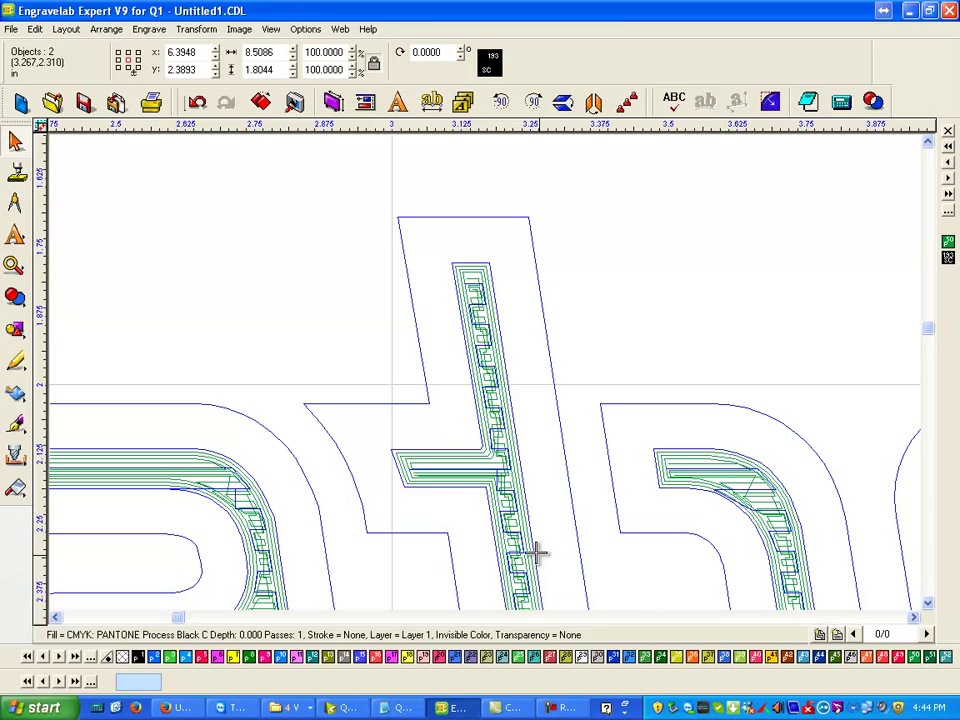
{"action": "left_click", "coordinate": [197, 268]}
{"action": "left_click", "coordinate": [420, 341]}
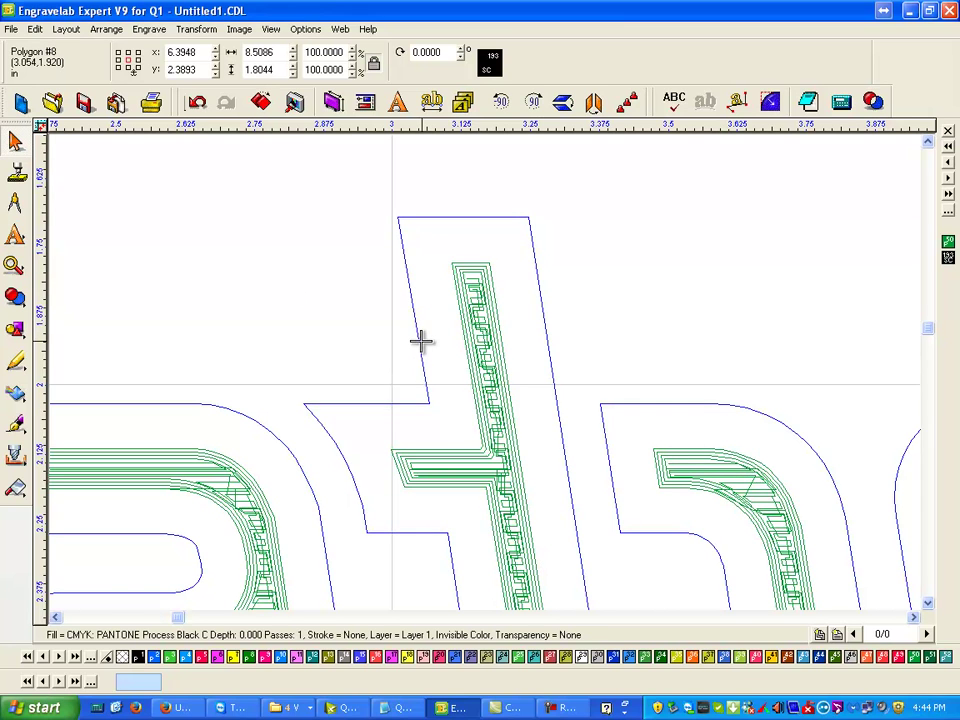
{"action": "double_click", "coordinate": [420, 341]}
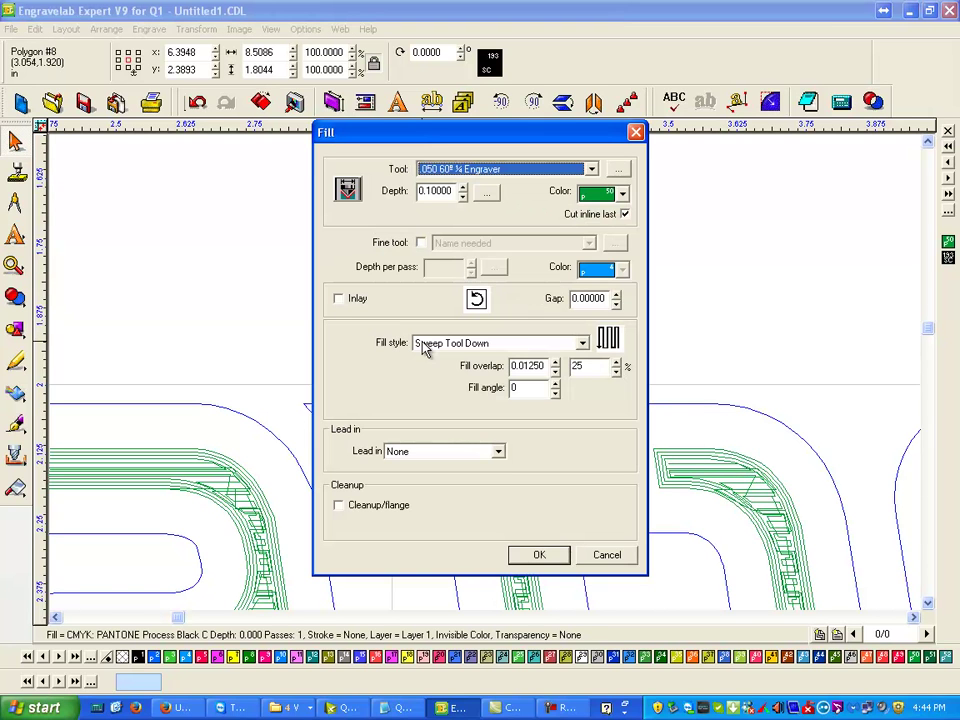
{"action": "left_click", "coordinate": [462, 195]}
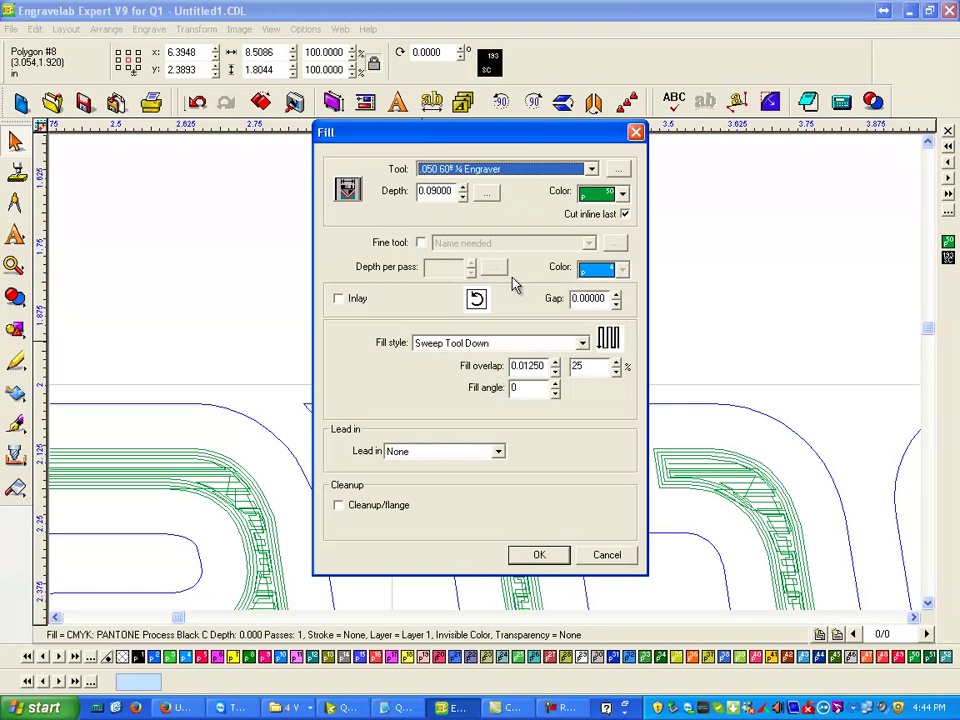
{"action": "left_click", "coordinate": [538, 555]}
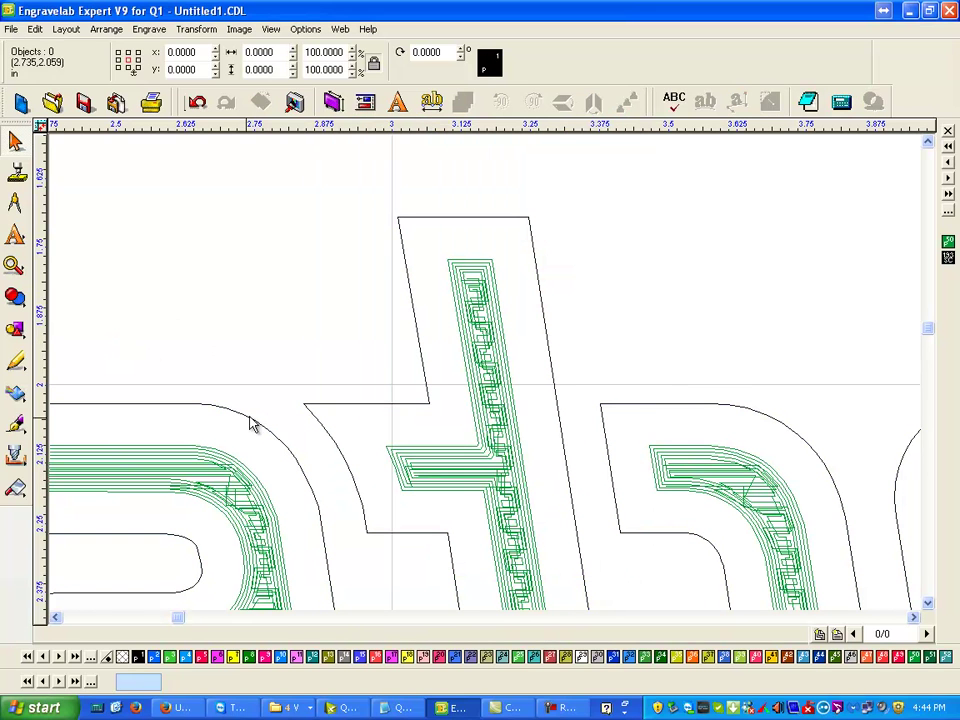
- Add a 0.08-deep fill pass to the letters, then reselect them for the next pass
{"action": "left_click", "coordinate": [250, 418]}
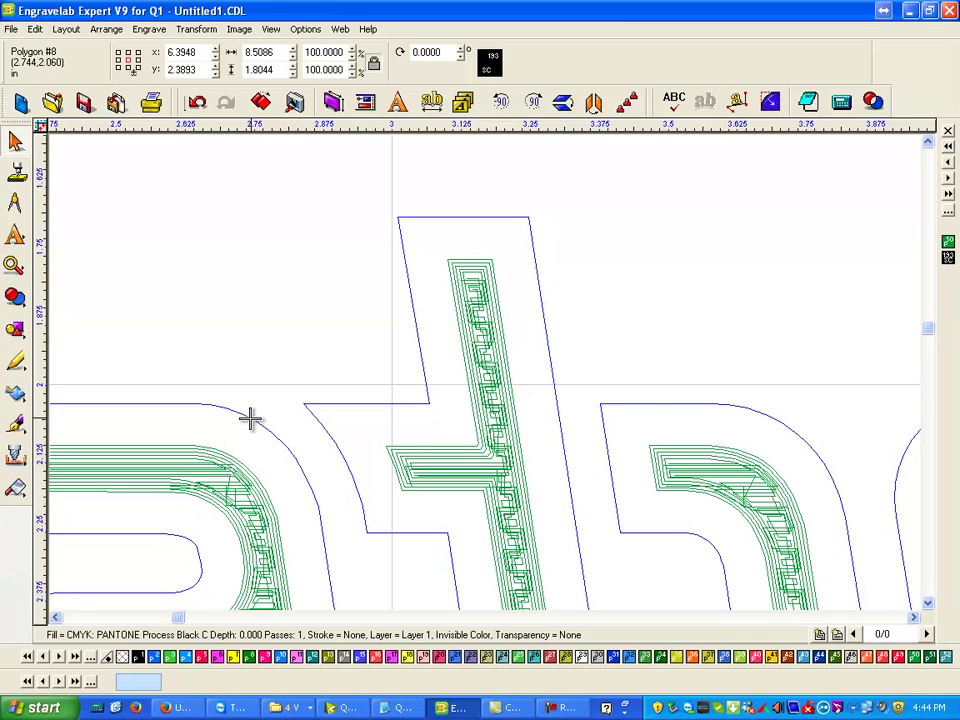
{"action": "double_click", "coordinate": [250, 418]}
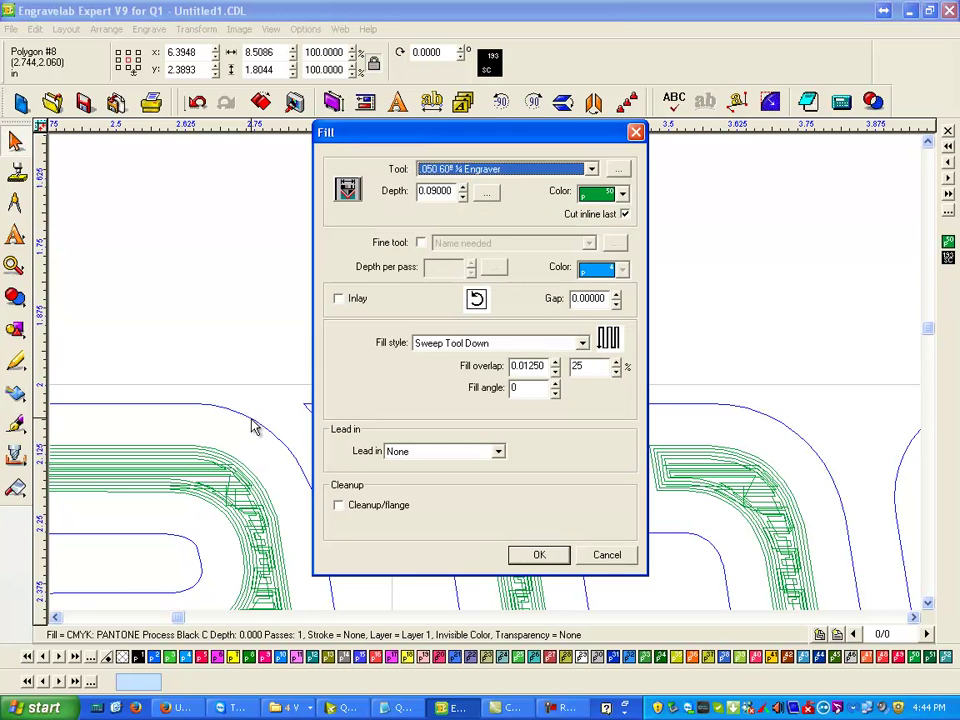
{"action": "left_click", "coordinate": [462, 195]}
{"action": "left_click", "coordinate": [538, 555]}
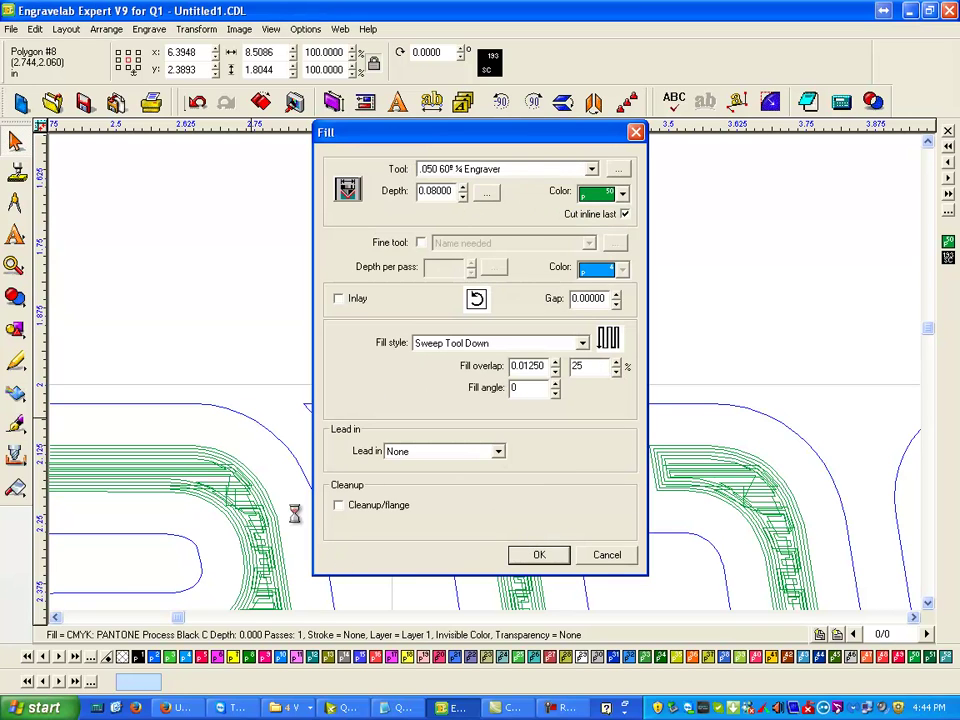
{"action": "left_click", "coordinate": [268, 431]}
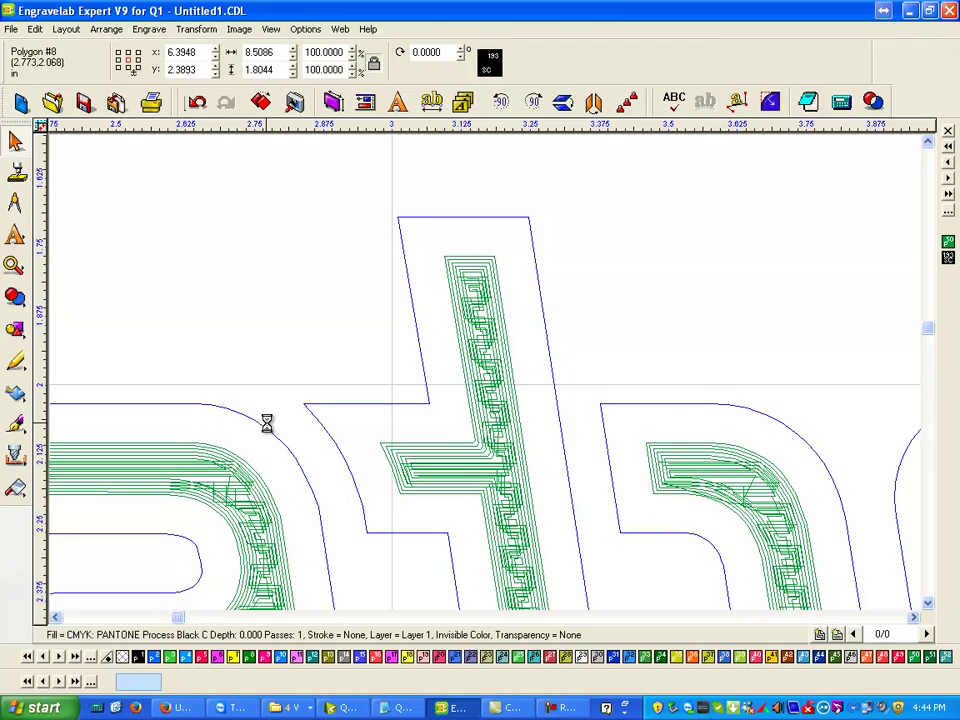
{"action": "double_click", "coordinate": [268, 424]}
- Stack fill passes at 0.07 and 0.06 depth on the Motorsports letters
{"action": "left_click", "coordinate": [463, 196]}
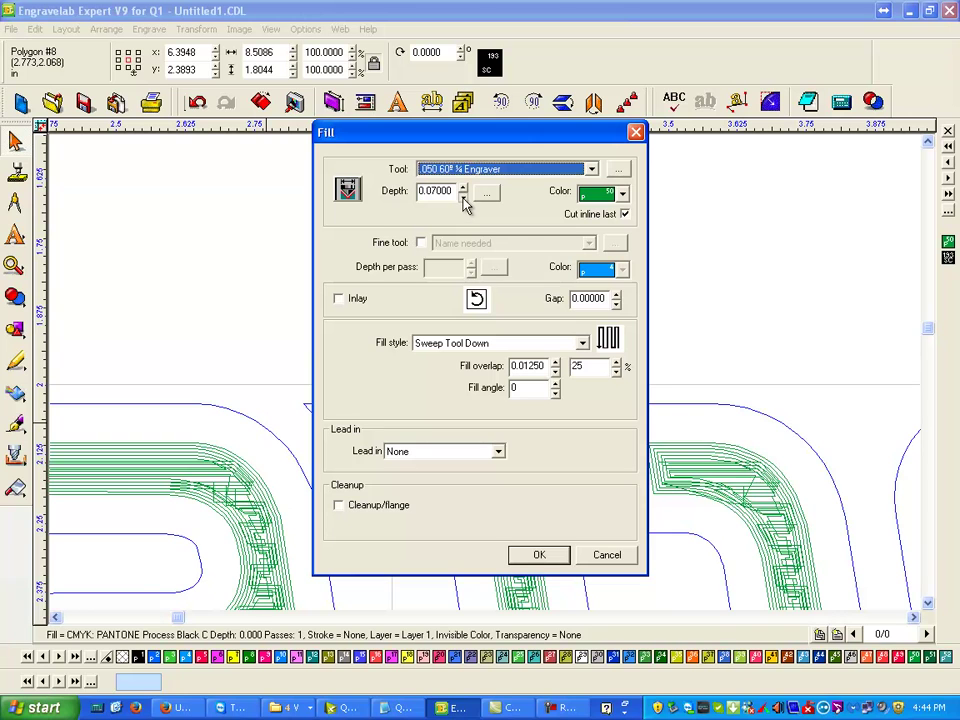
{"action": "left_click", "coordinate": [538, 555]}
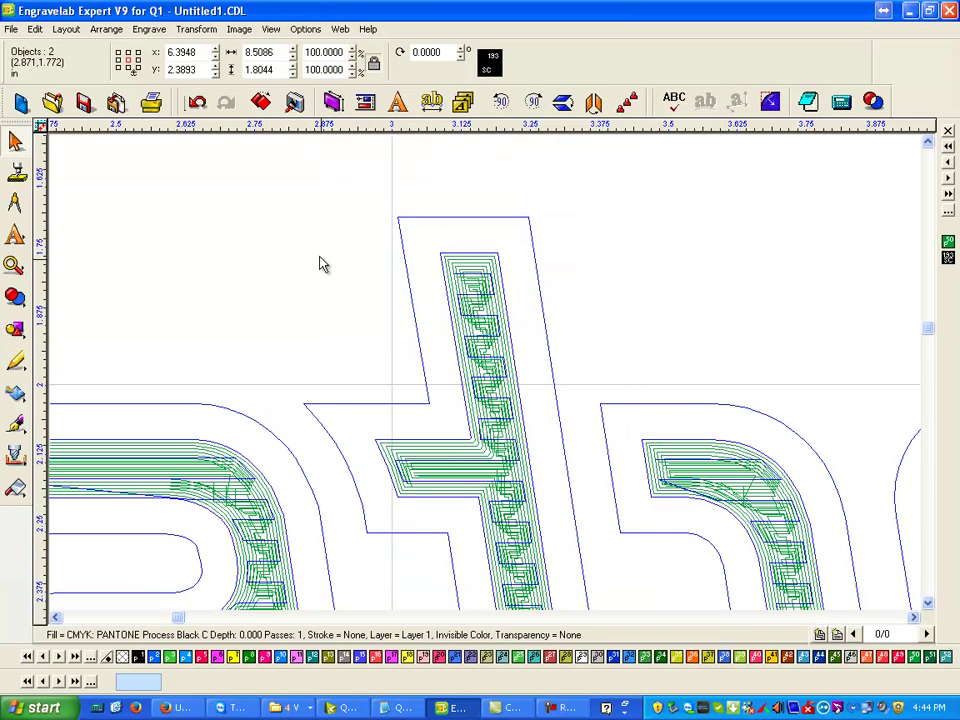
{"action": "left_click", "coordinate": [274, 435]}
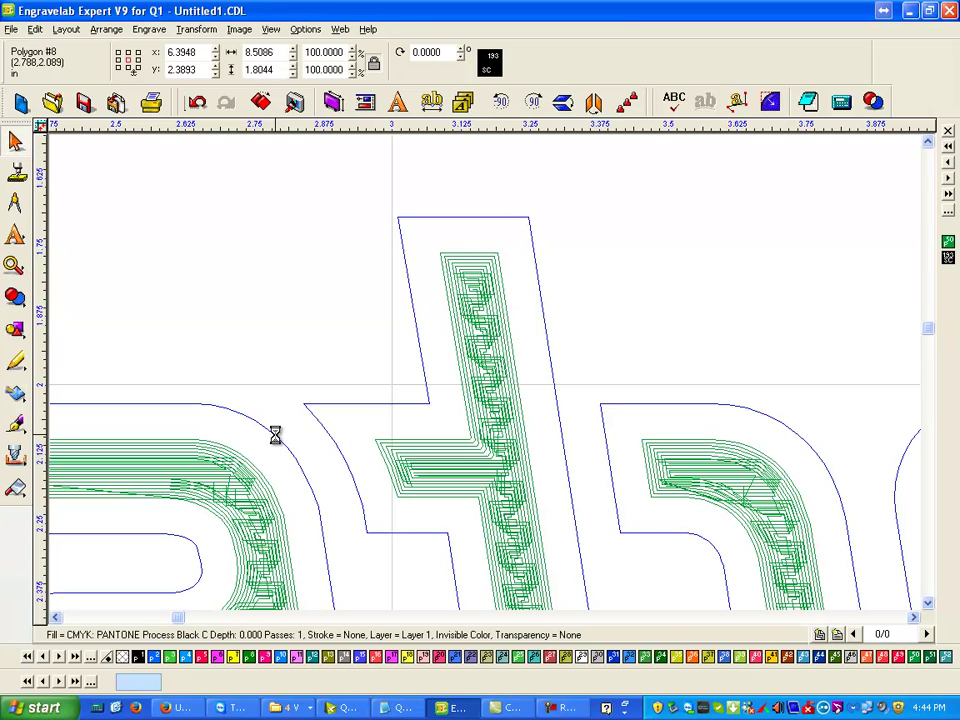
{"action": "left_click", "coordinate": [462, 195]}
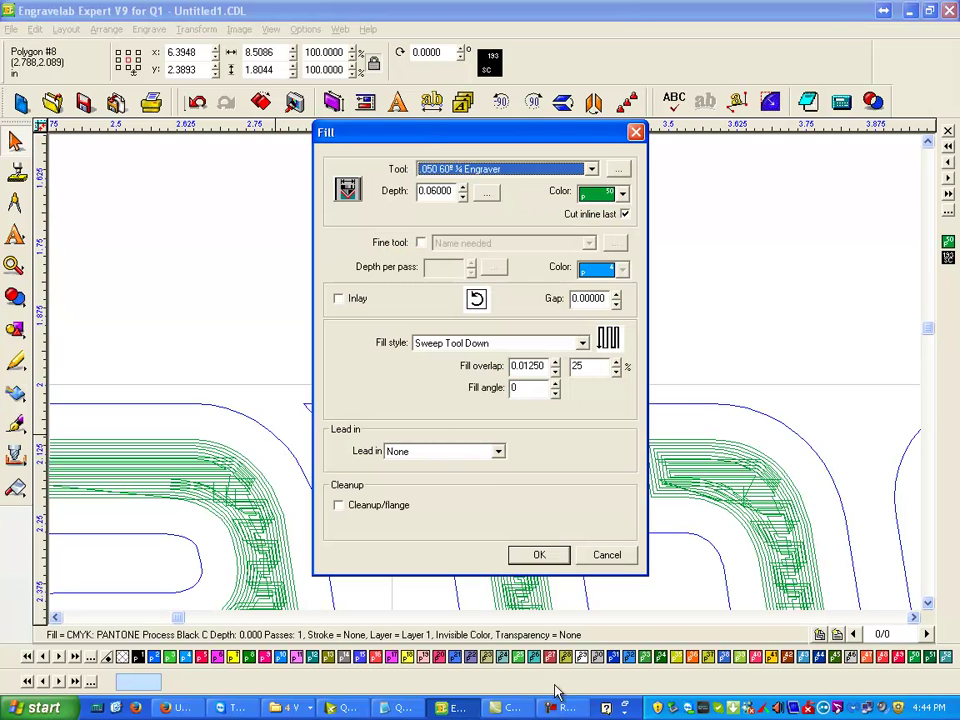
{"action": "left_click", "coordinate": [539, 555]}
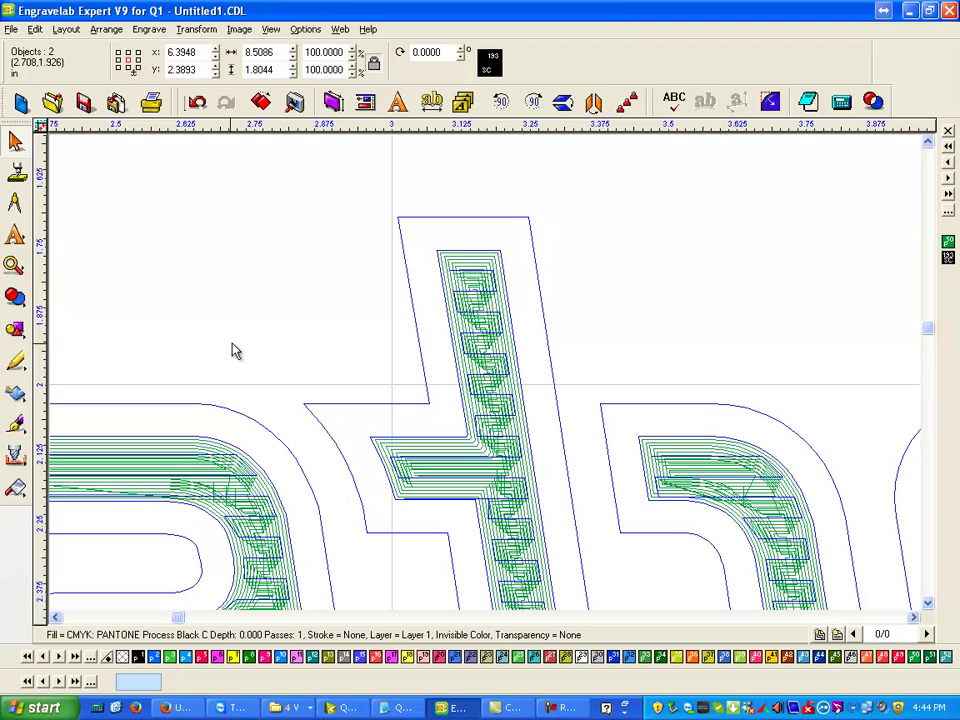
- Add further fill passes to the letters at 0.05 and 0.04 depth
{"action": "left_click", "coordinate": [279, 442]}
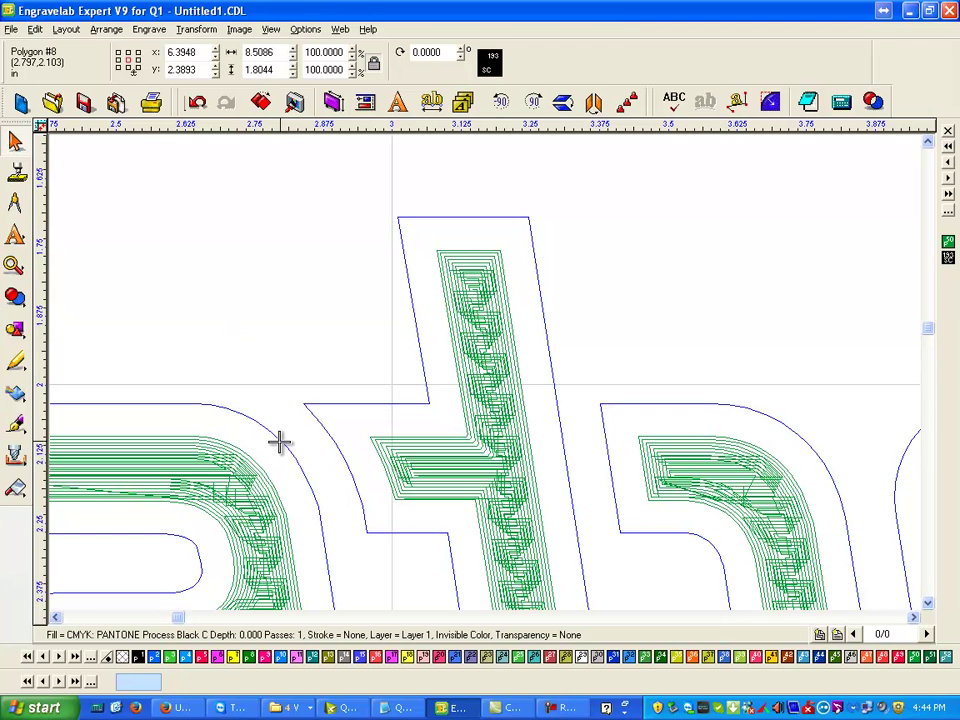
{"action": "double_click", "coordinate": [280, 444]}
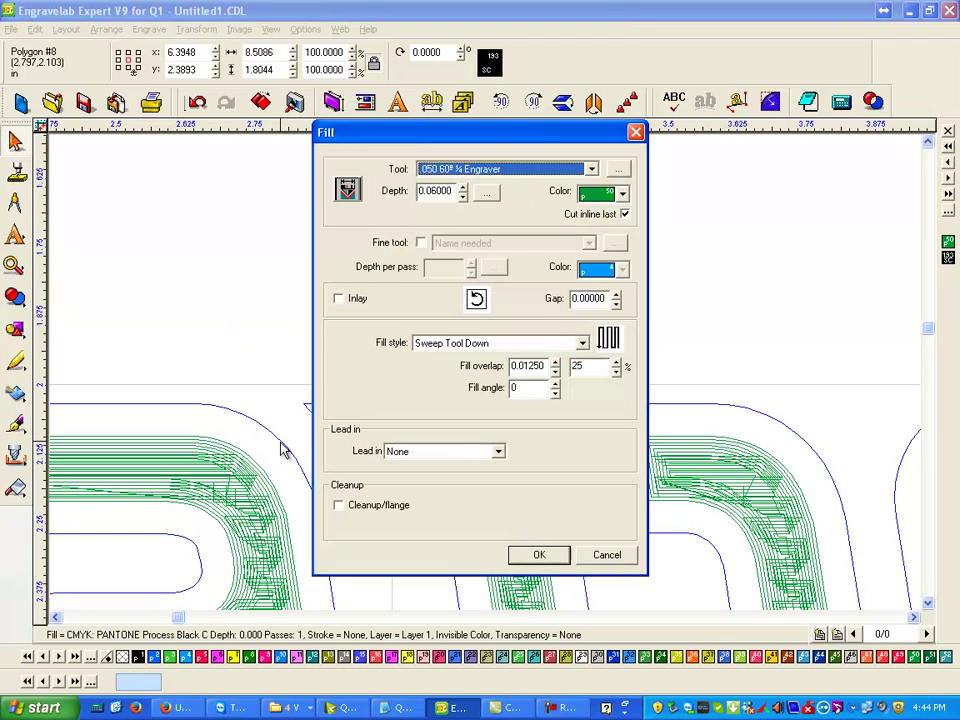
{"action": "left_click", "coordinate": [462, 195]}
{"action": "left_click", "coordinate": [540, 566]}
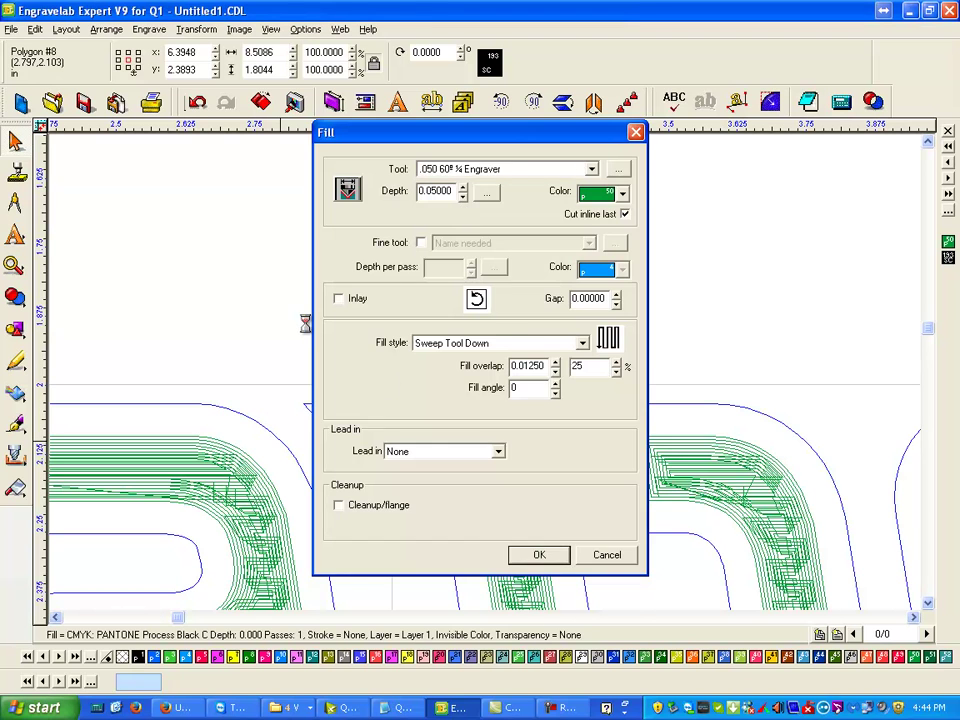
{"action": "left_click", "coordinate": [276, 441]}
{"action": "left_click", "coordinate": [276, 441]}
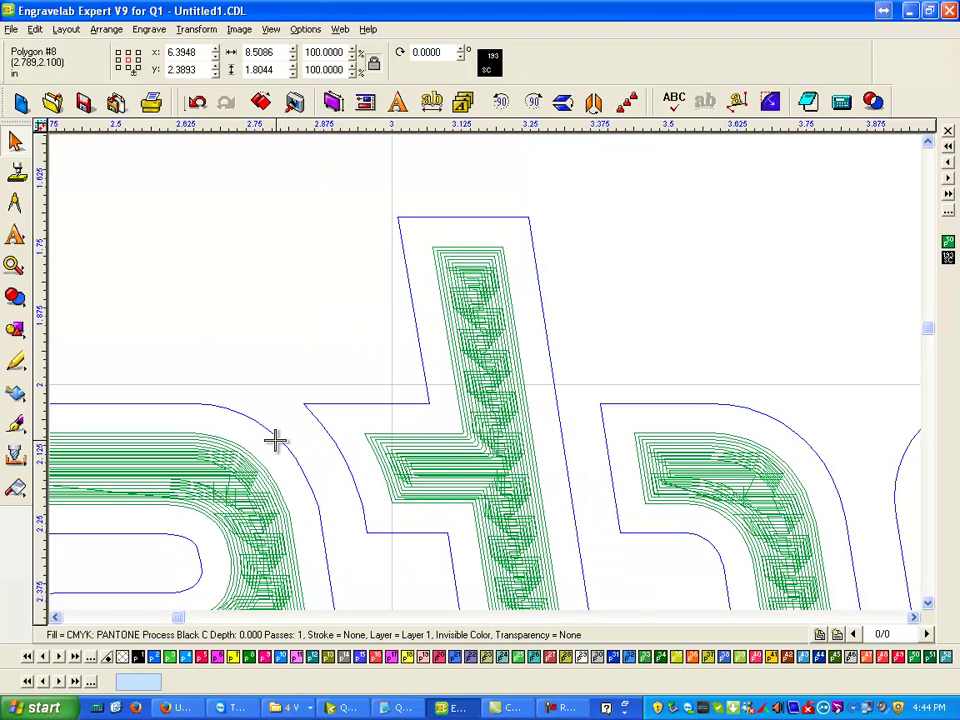
{"action": "double_click", "coordinate": [278, 445]}
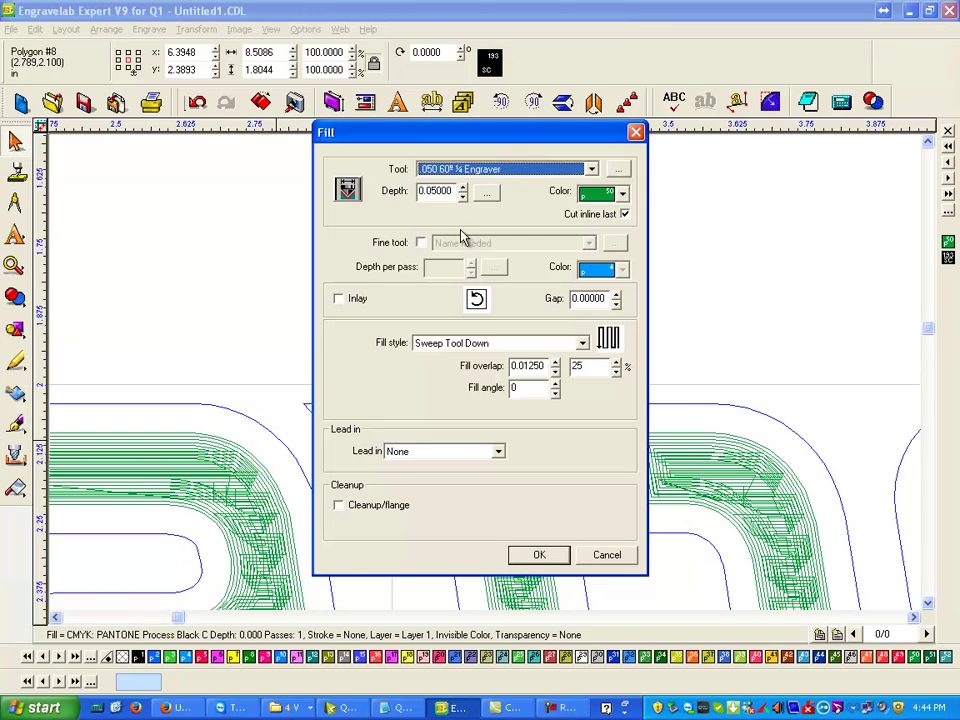
{"action": "left_click", "coordinate": [461, 187]}
{"action": "left_click", "coordinate": [539, 555]}
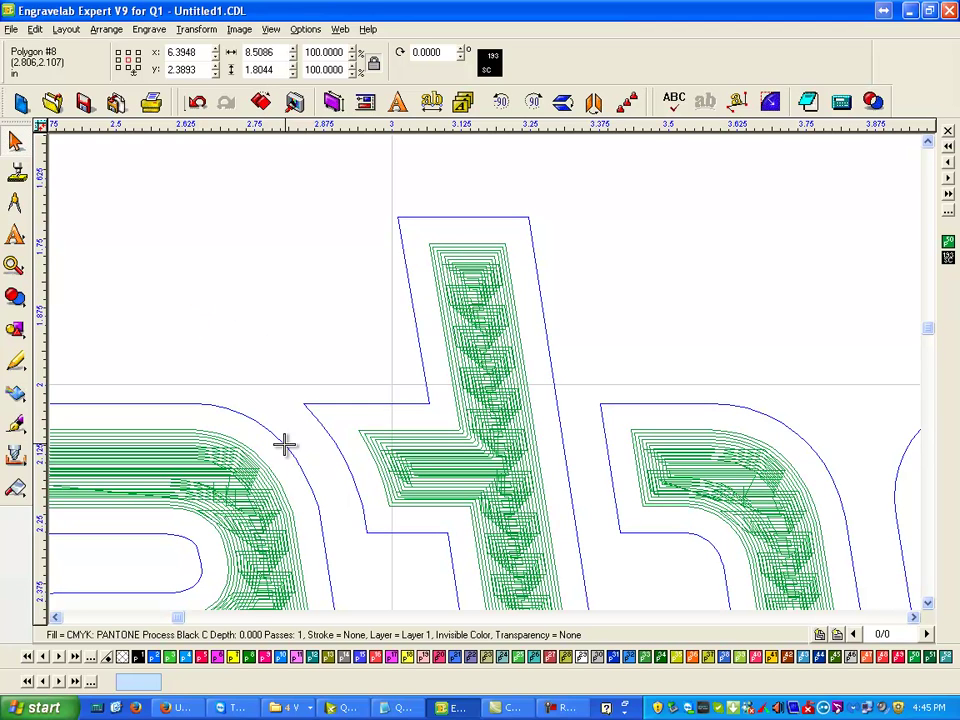
- Add fill passes to the letters at 0.03, 0.02 and 0.01 depth
{"action": "double_click", "coordinate": [285, 446]}
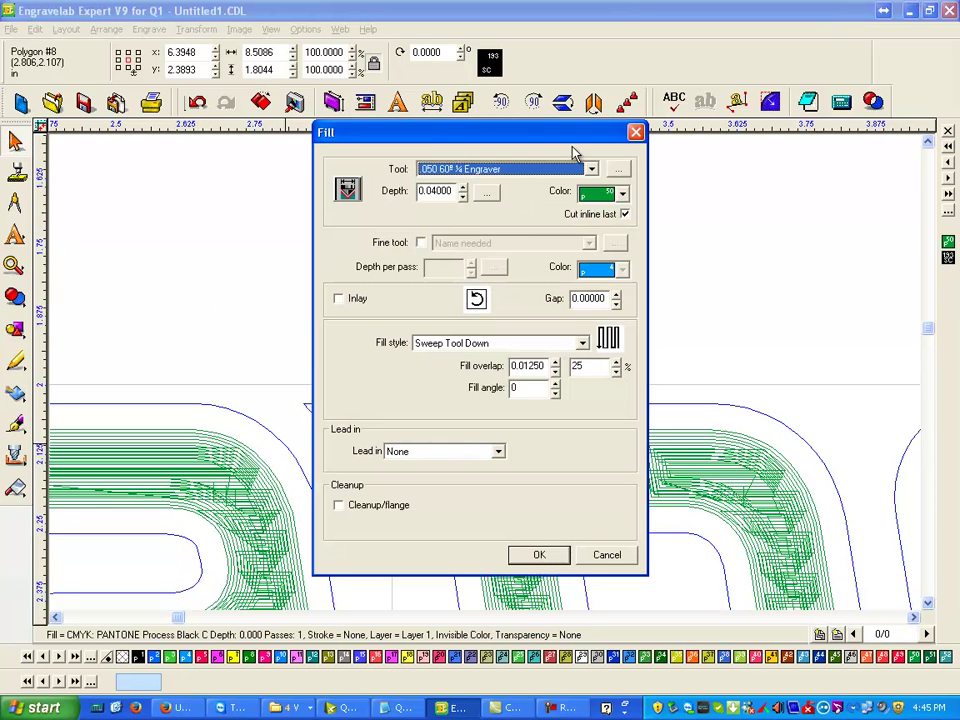
{"action": "left_click", "coordinate": [539, 555]}
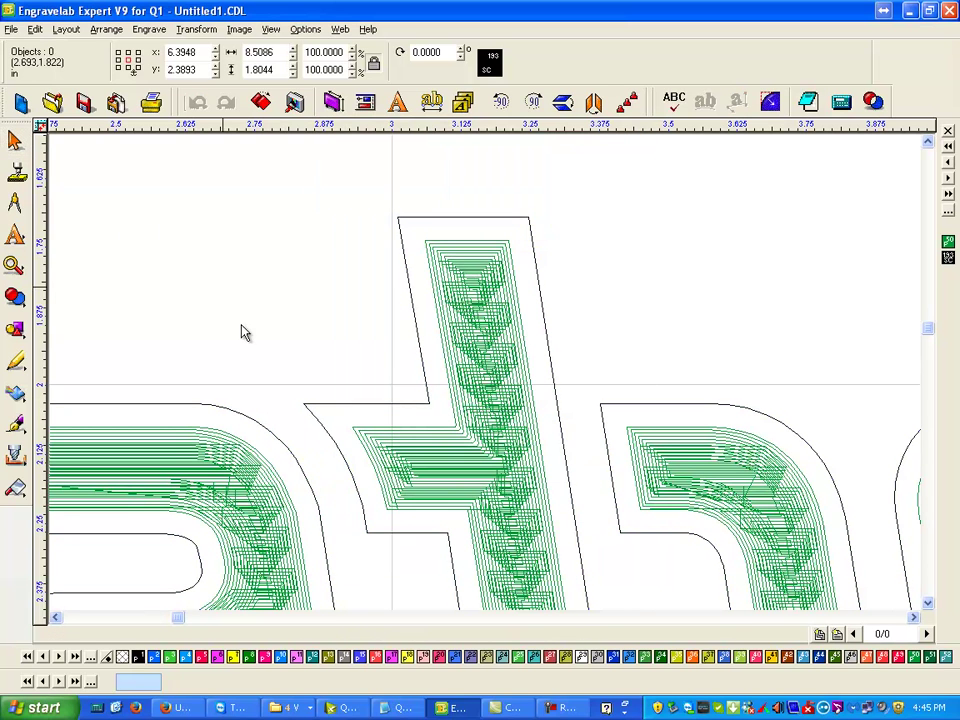
{"action": "left_click", "coordinate": [281, 443]}
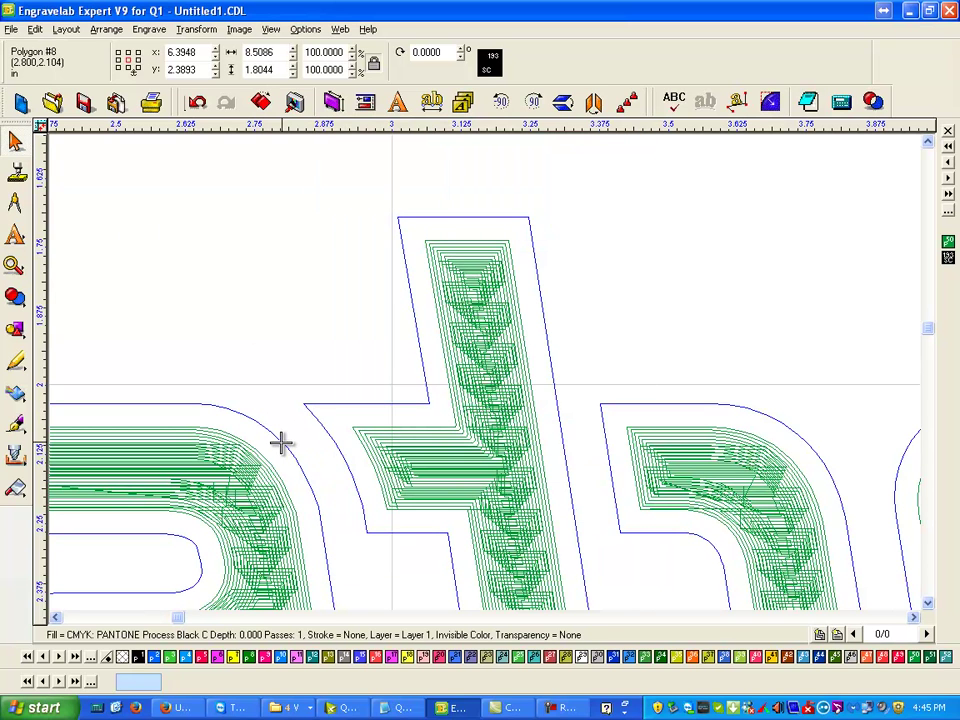
{"action": "double_click", "coordinate": [281, 443]}
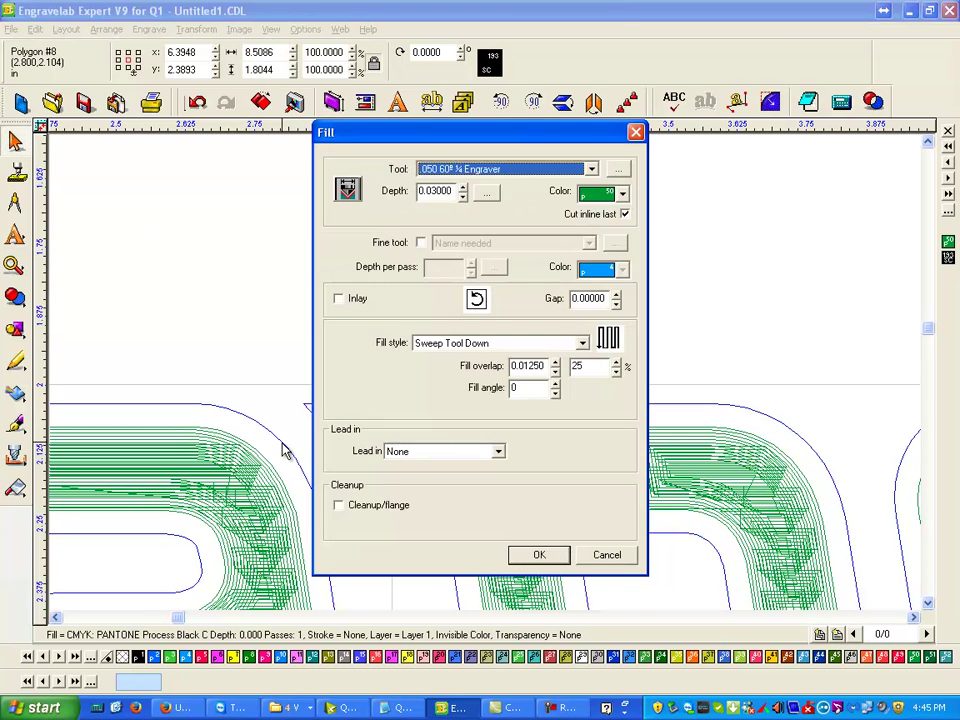
{"action": "left_click", "coordinate": [540, 558]}
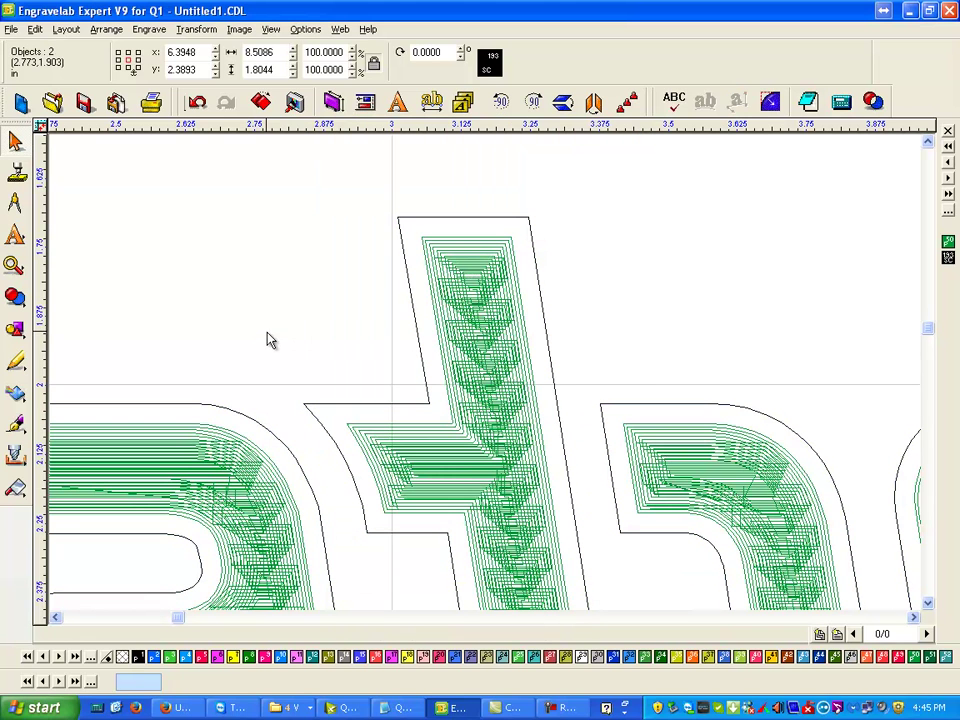
{"action": "left_click", "coordinate": [277, 437]}
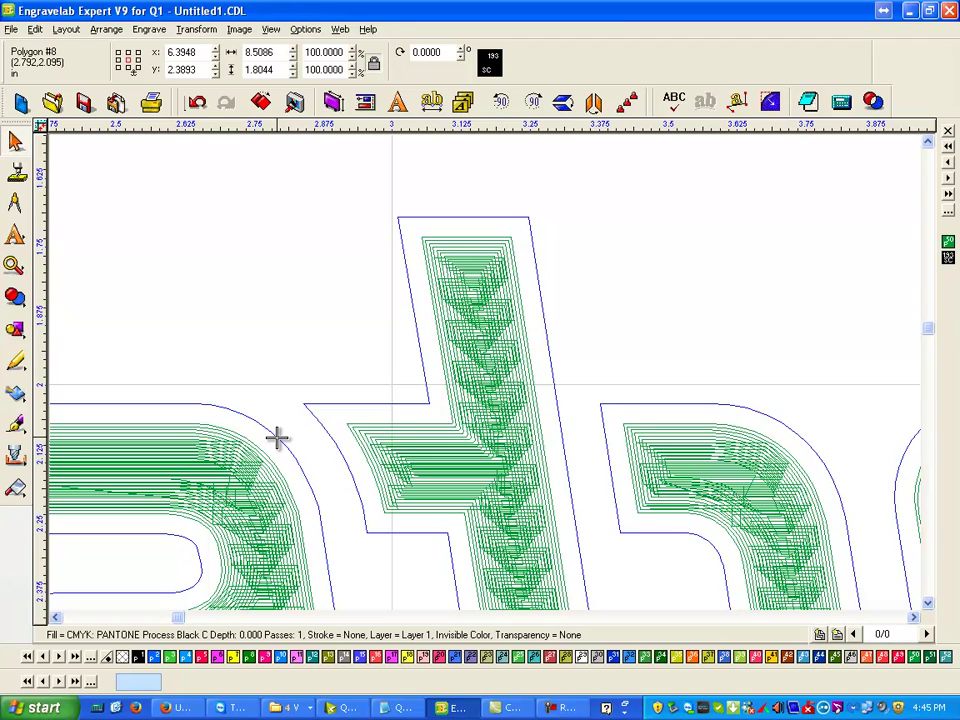
{"action": "double_click", "coordinate": [277, 437]}
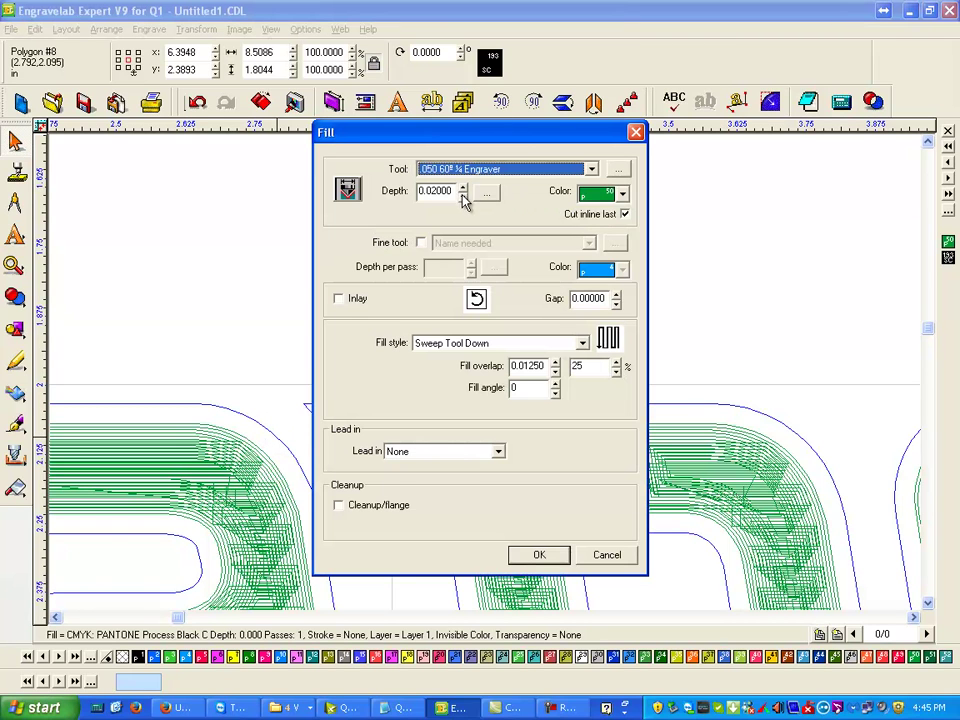
{"action": "left_click", "coordinate": [463, 196]}
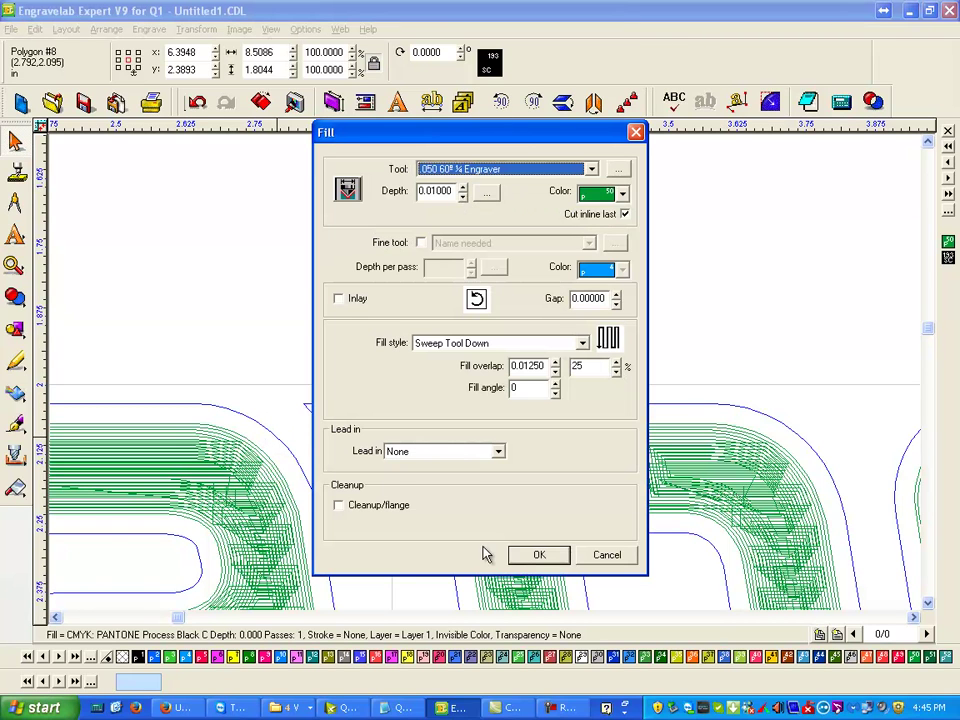
{"action": "left_click", "coordinate": [541, 555]}
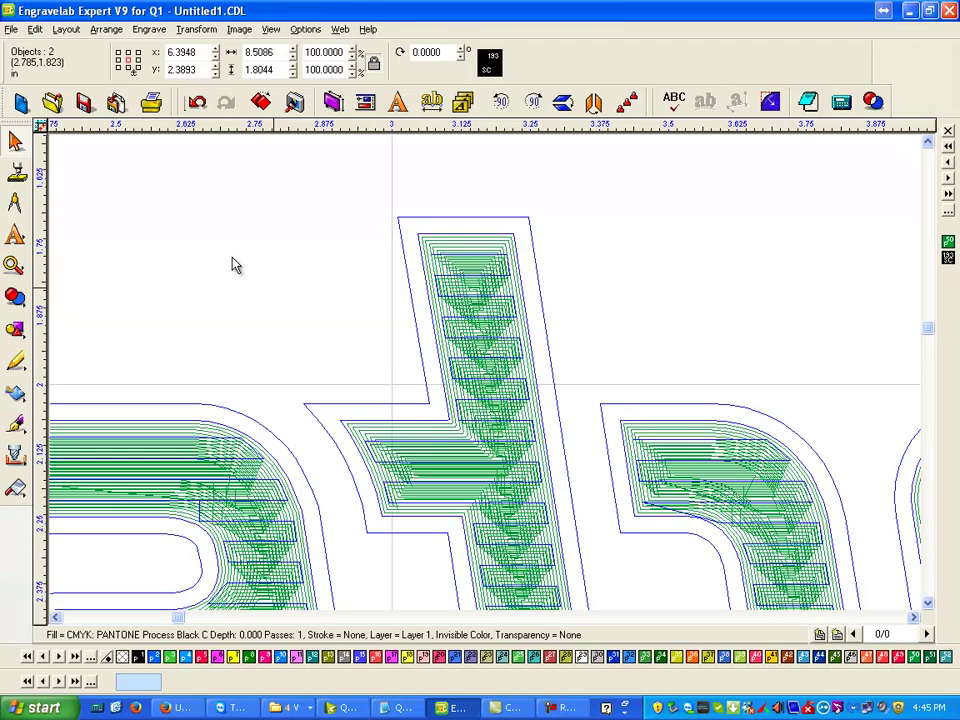
- Add a final 0.005-deep fill pass to the letters
{"action": "left_click", "coordinate": [379, 403]}
{"action": "left_click", "coordinate": [383, 404]}
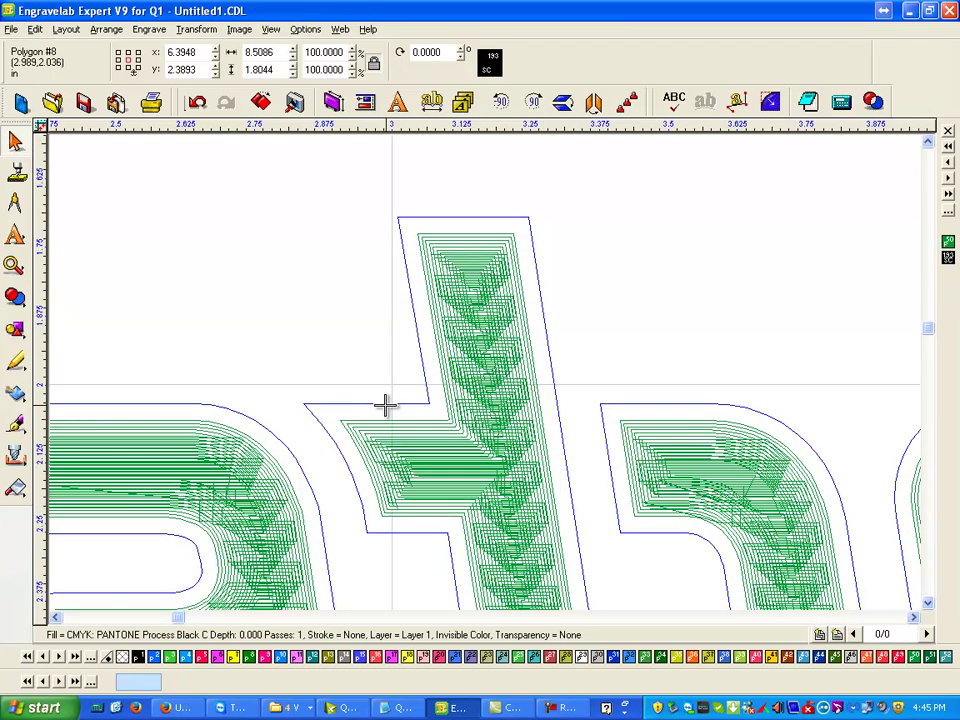
{"action": "double_click", "coordinate": [385, 404]}
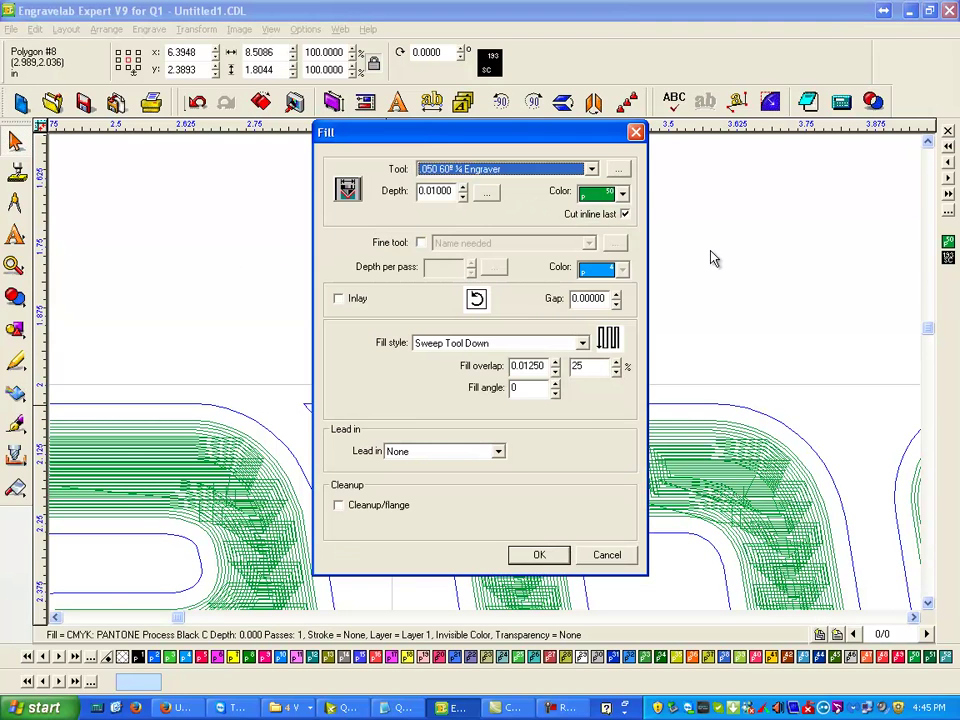
{"action": "left_click_drag", "start_coordinate": [431, 190], "coordinate": [470, 191]}
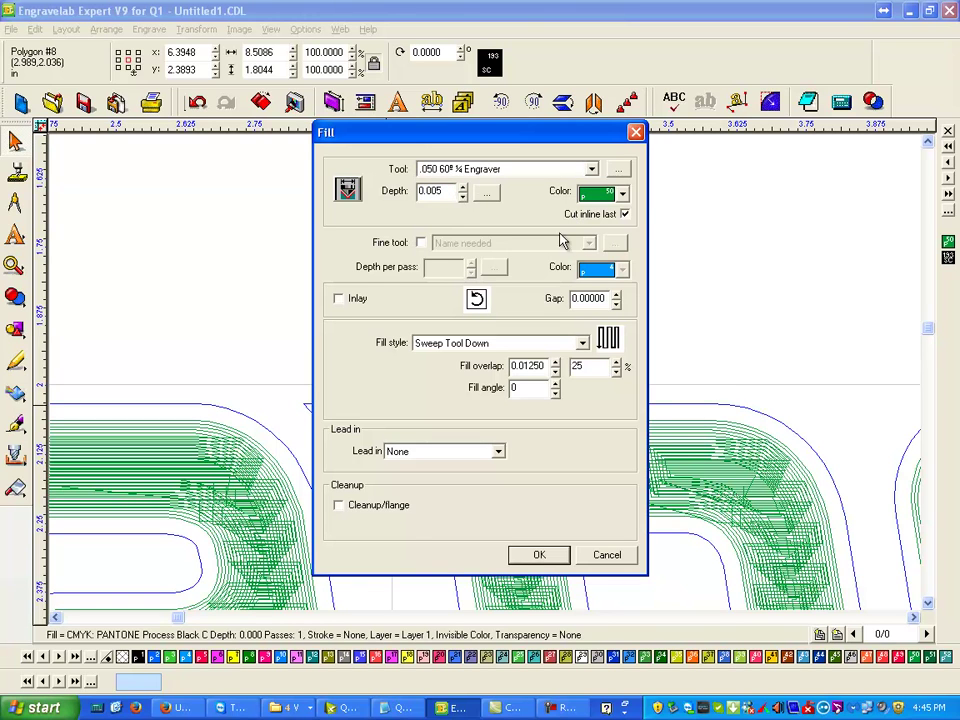
{"action": "left_click", "coordinate": [541, 556]}
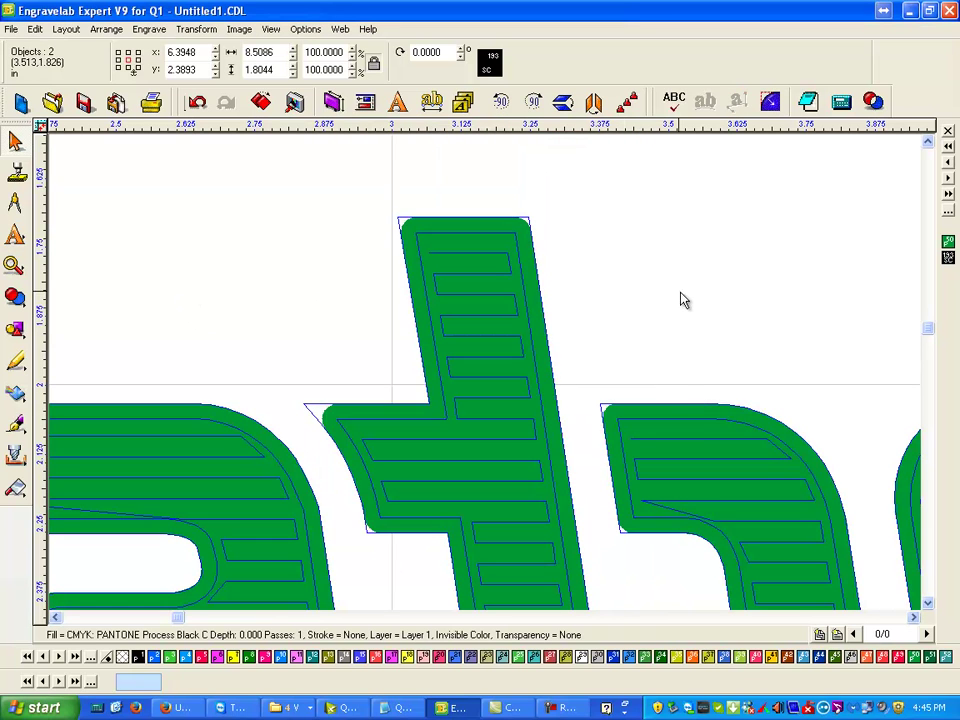
- Zoom out and scroll to bring the PLANET lettering into view
{"action": "scroll", "coordinate": [529, 398], "scroll_direction": "down", "scroll_amount": 2}
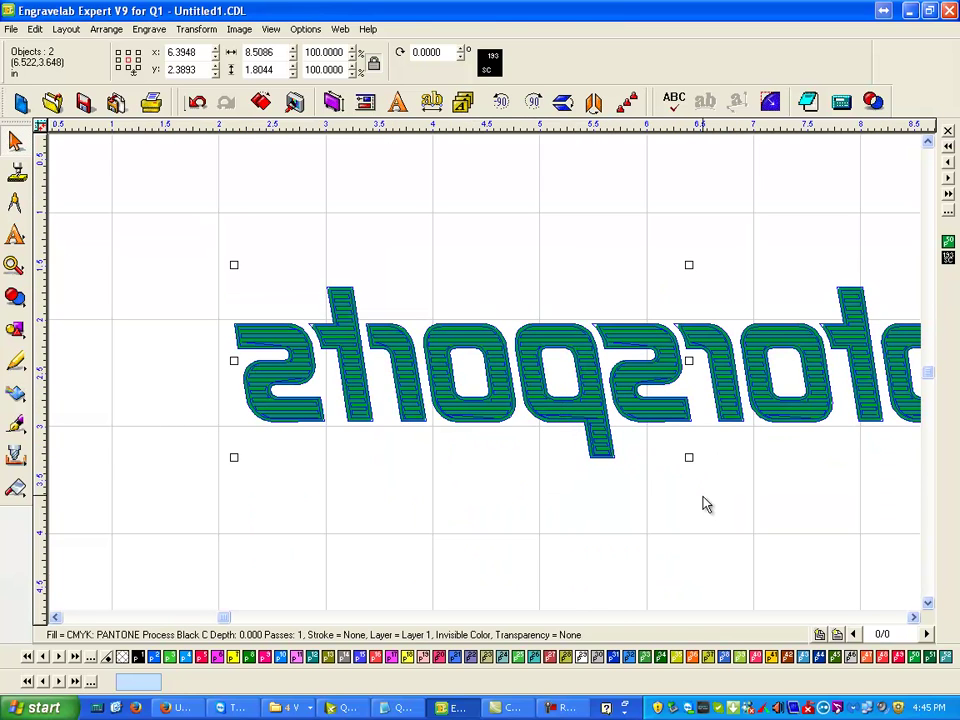
{"action": "left_click", "coordinate": [914, 617]}
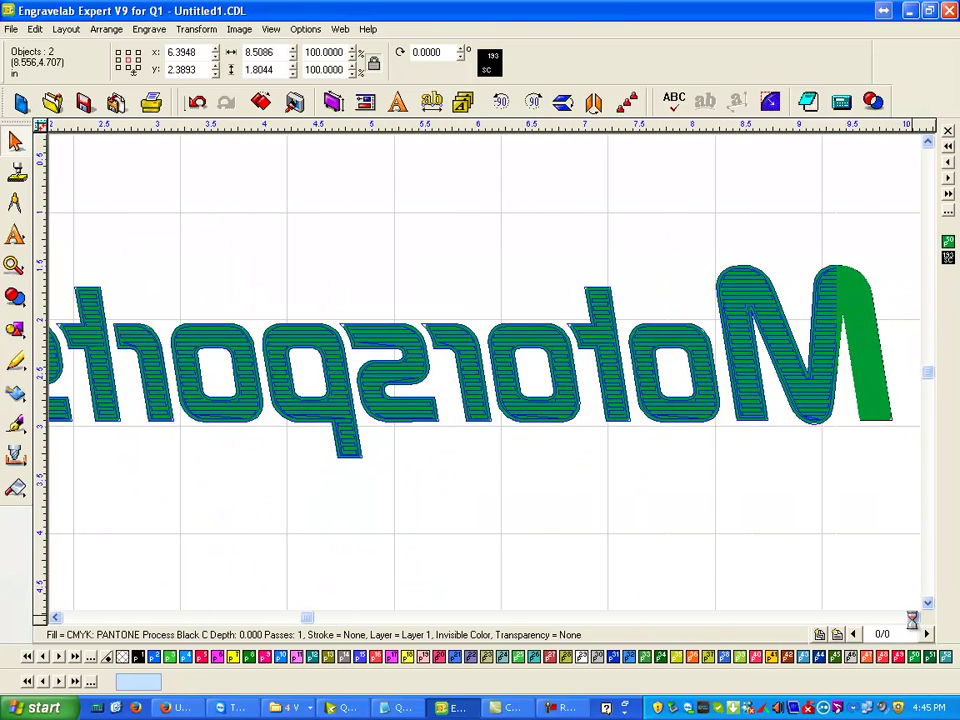
{"action": "left_click", "coordinate": [911, 618]}
{"action": "key", "text": "F3"}
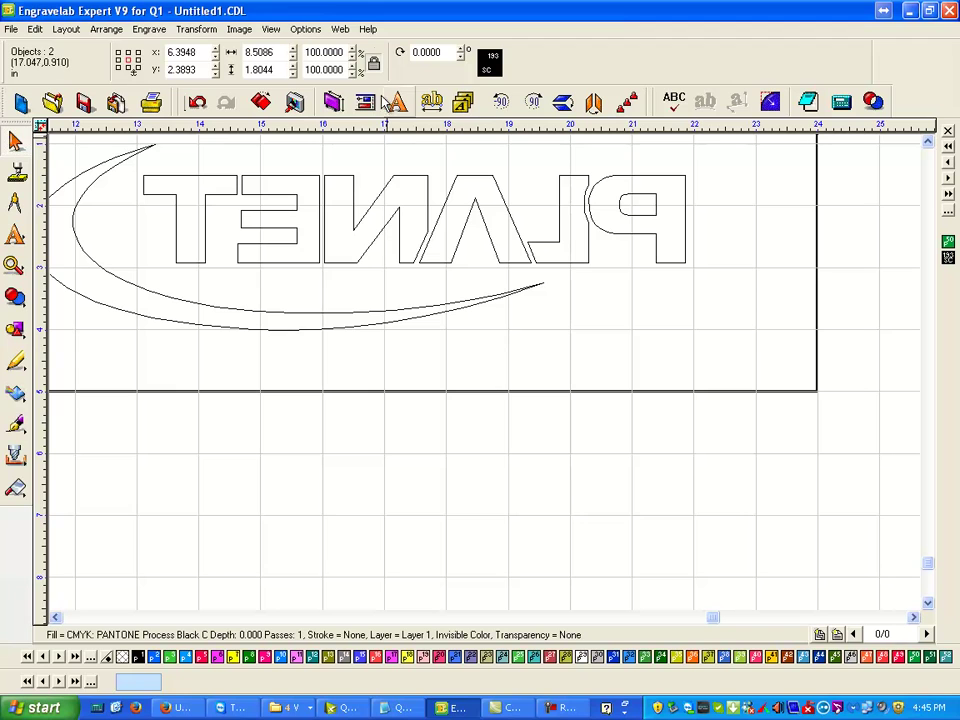
- Give the PLANET letters a fill toolpath 0.13 deep at 77% overlap
{"action": "left_click_drag", "start_coordinate": [692, 146], "coordinate": [111, 306]}
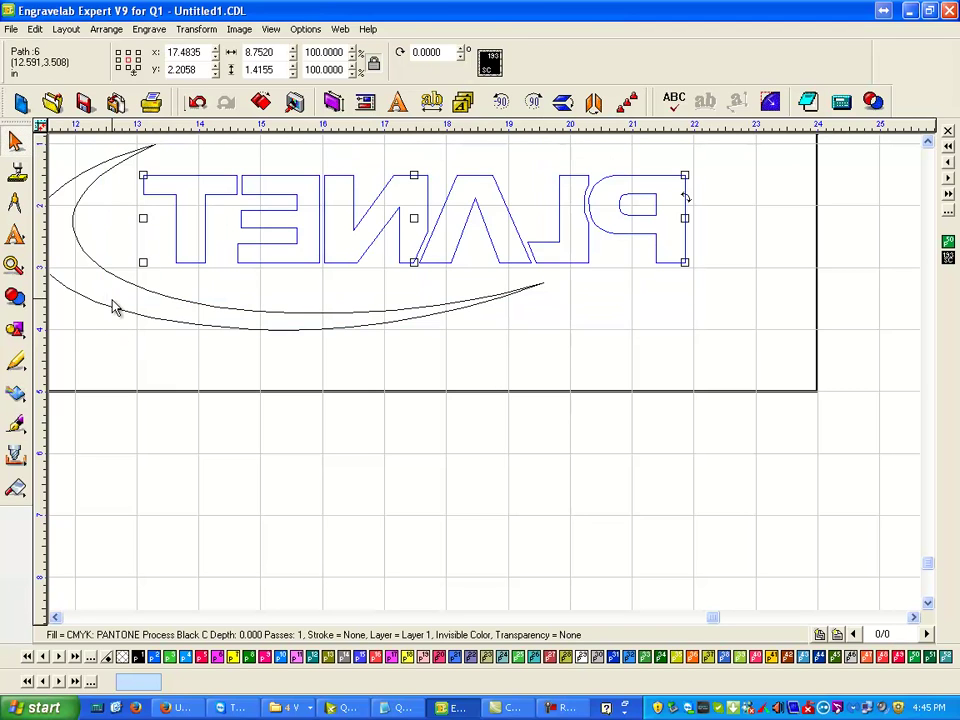
{"action": "left_click", "coordinate": [158, 31]}
{"action": "mouse_move", "coordinate": [206, 133]}
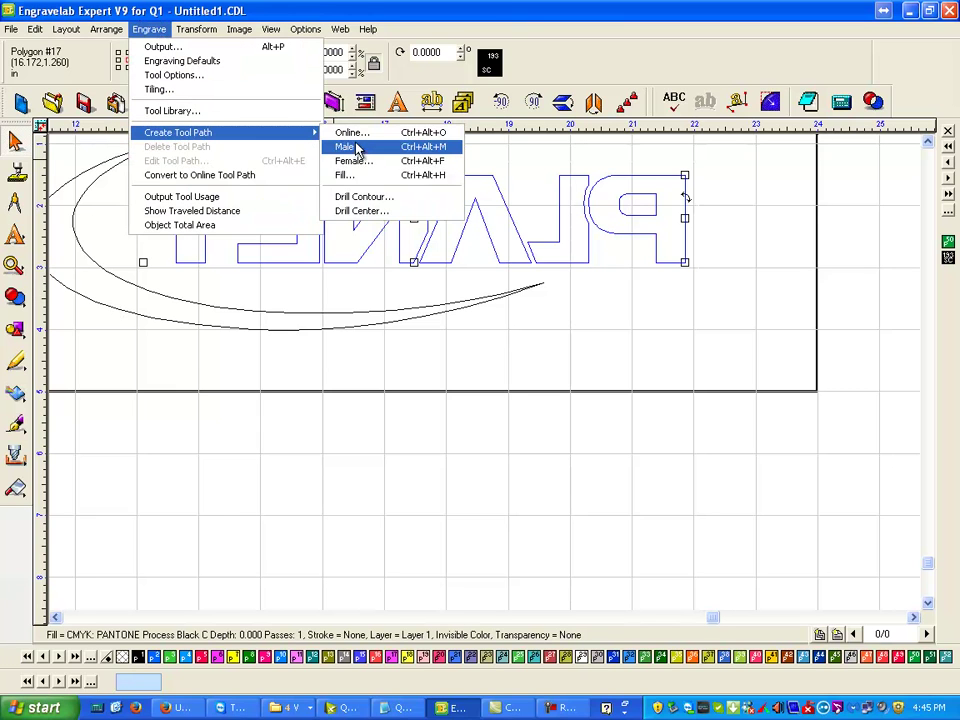
{"action": "left_click", "coordinate": [360, 175]}
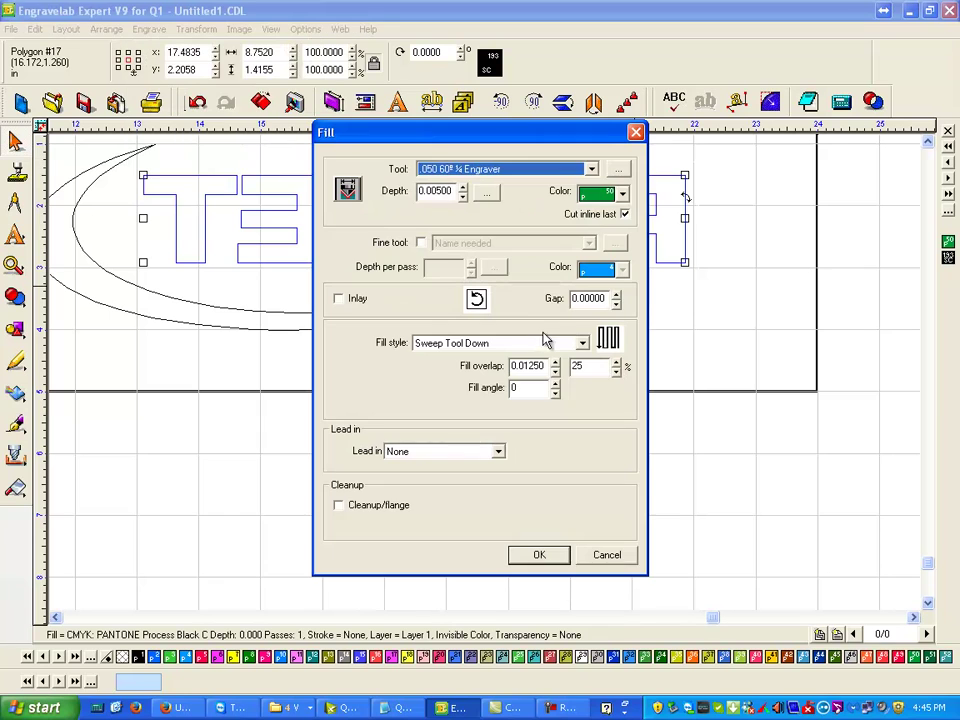
{"action": "left_click", "coordinate": [573, 367]}
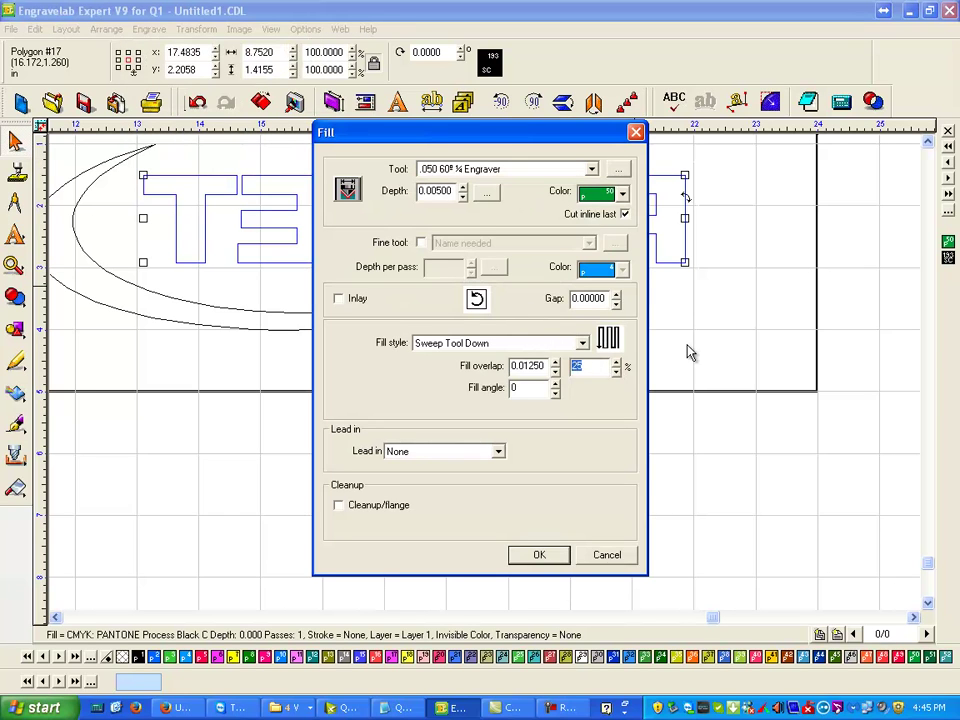
{"action": "type", "text": "77"}
{"action": "left_click", "coordinate": [539, 556]}
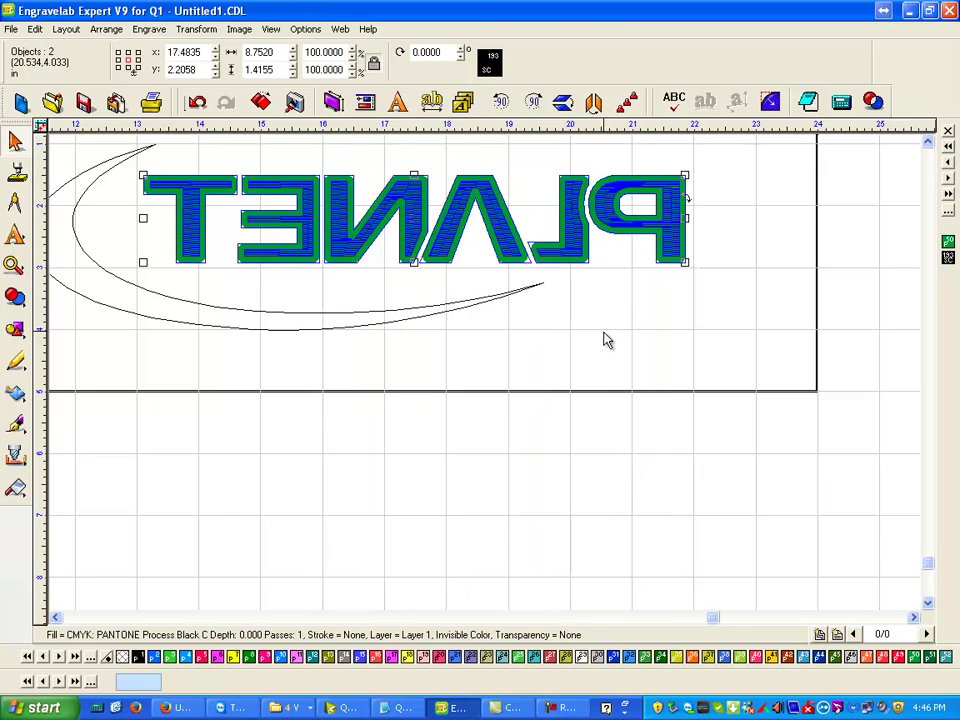
- Stack a second PLANET fill toolpath 0.12 deep at 25% overlap
{"action": "left_click", "coordinate": [670, 309]}
{"action": "left_click", "coordinate": [680, 263]}
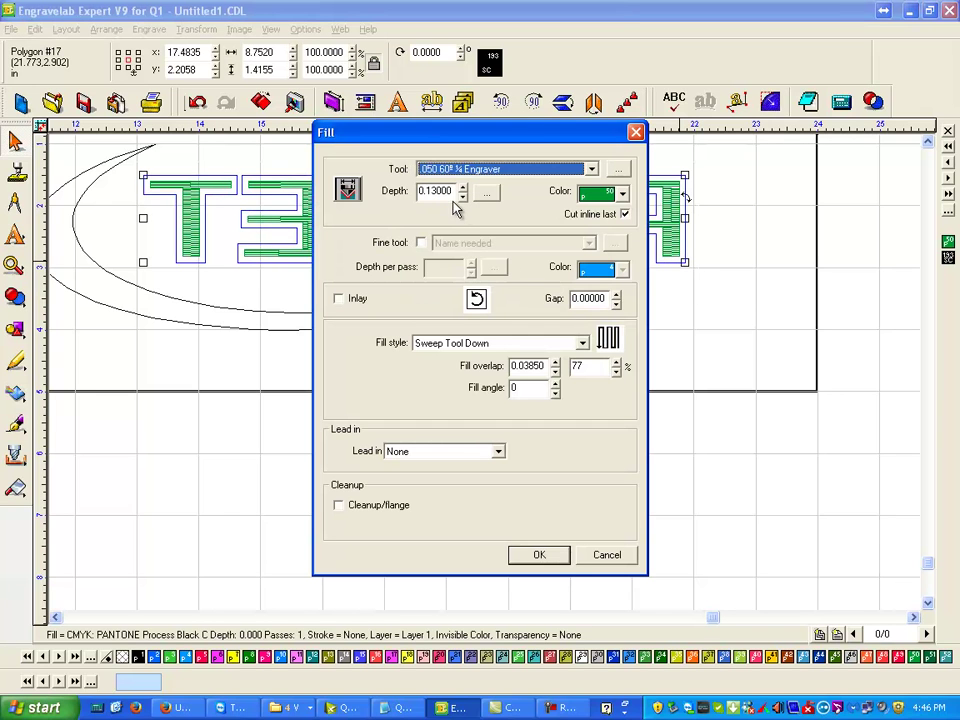
{"action": "left_click", "coordinate": [461, 196]}
{"action": "double_click", "coordinate": [590, 366]}
{"action": "type", "text": "2"}
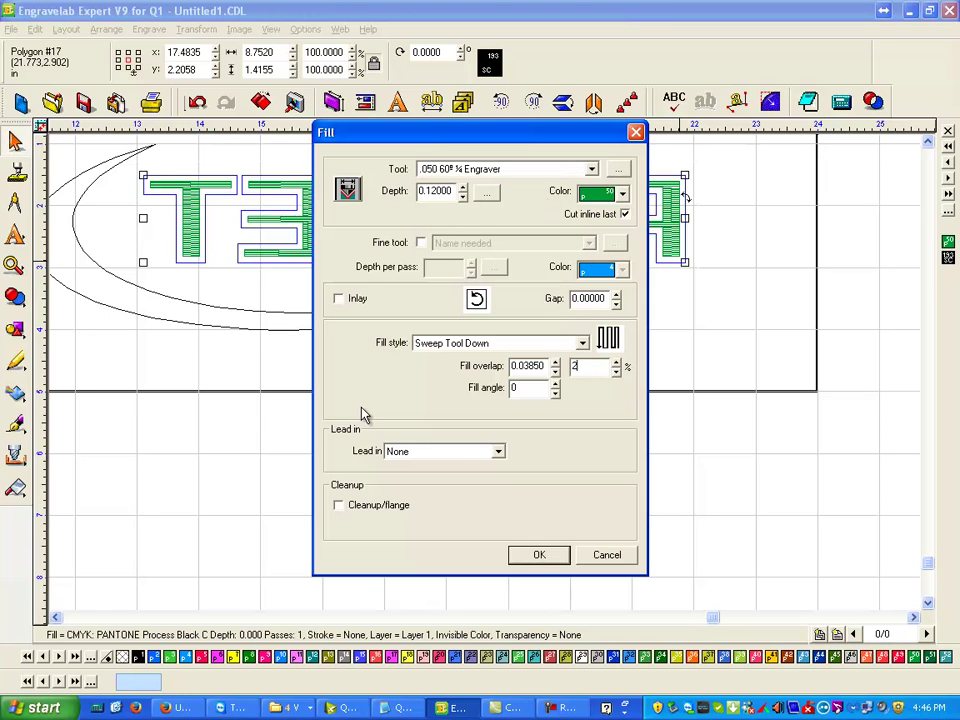
{"action": "type", "text": "5"}
{"action": "left_click", "coordinate": [543, 557]}
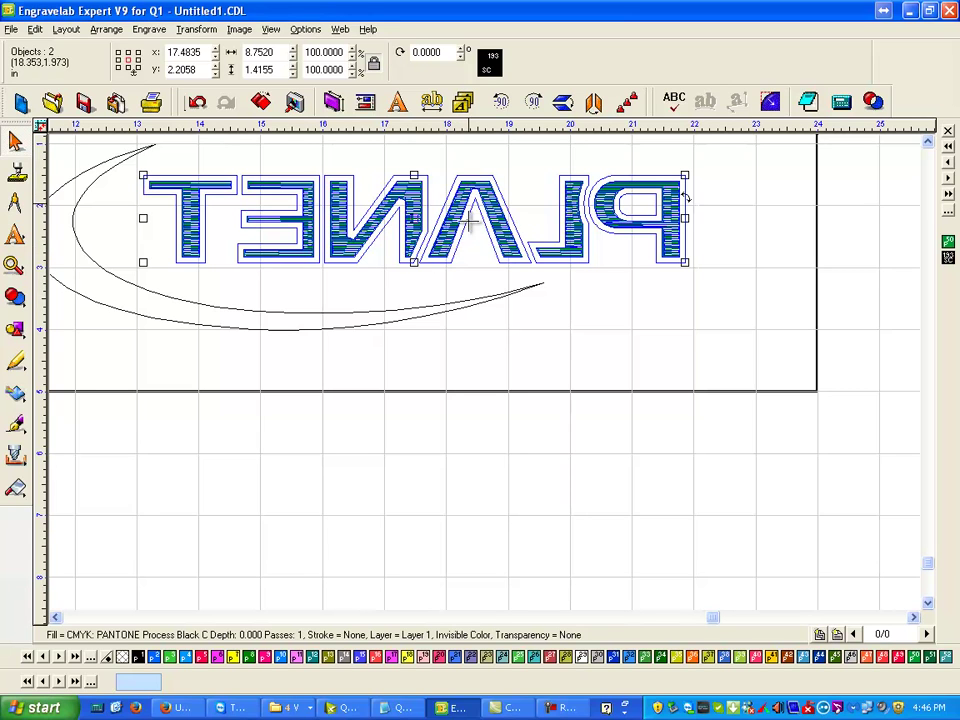
{"action": "left_click", "coordinate": [519, 375]}
{"action": "scroll", "coordinate": [372, 350], "scroll_direction": "down", "scroll_amount": 1}
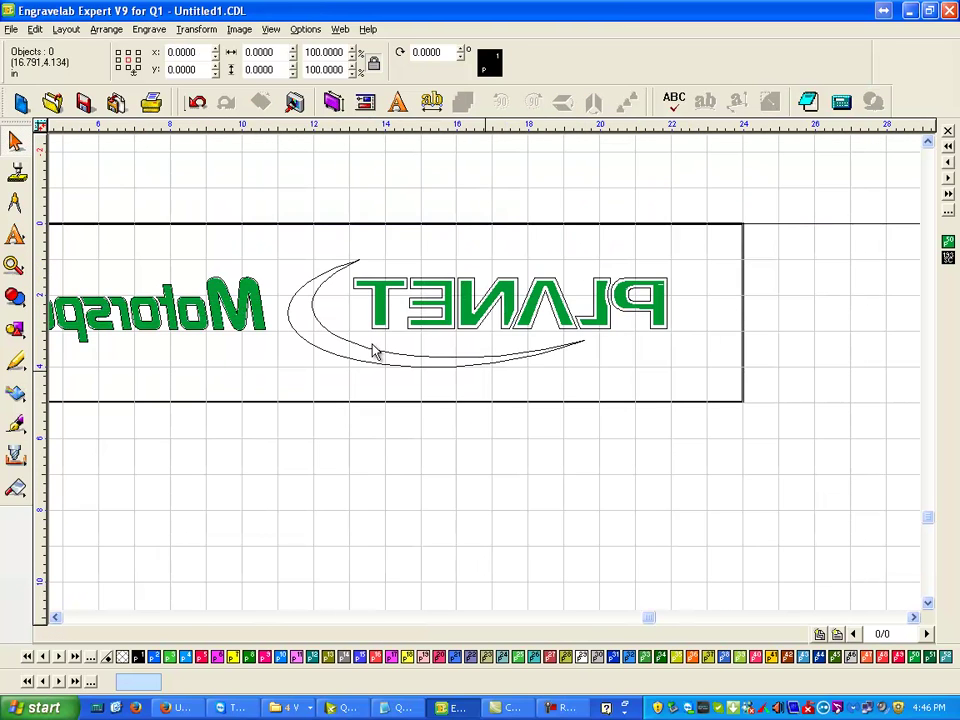
{"action": "scroll", "coordinate": [665, 390], "scroll_direction": "down", "scroll_amount": 1}
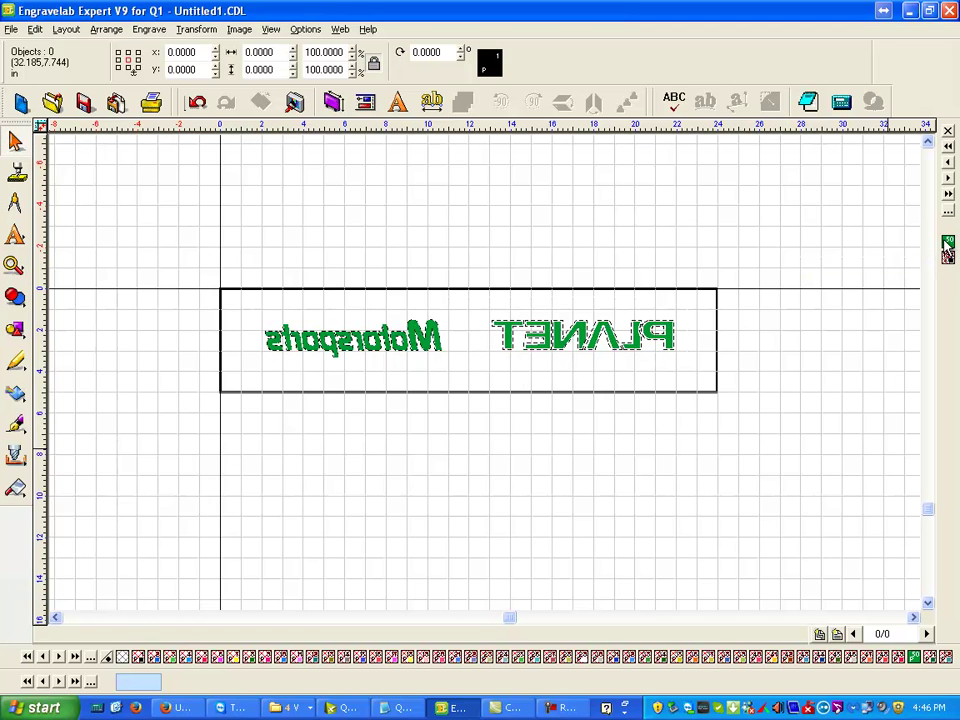
{"action": "left_click_drag", "start_coordinate": [229, 239], "coordinate": [472, 447]}
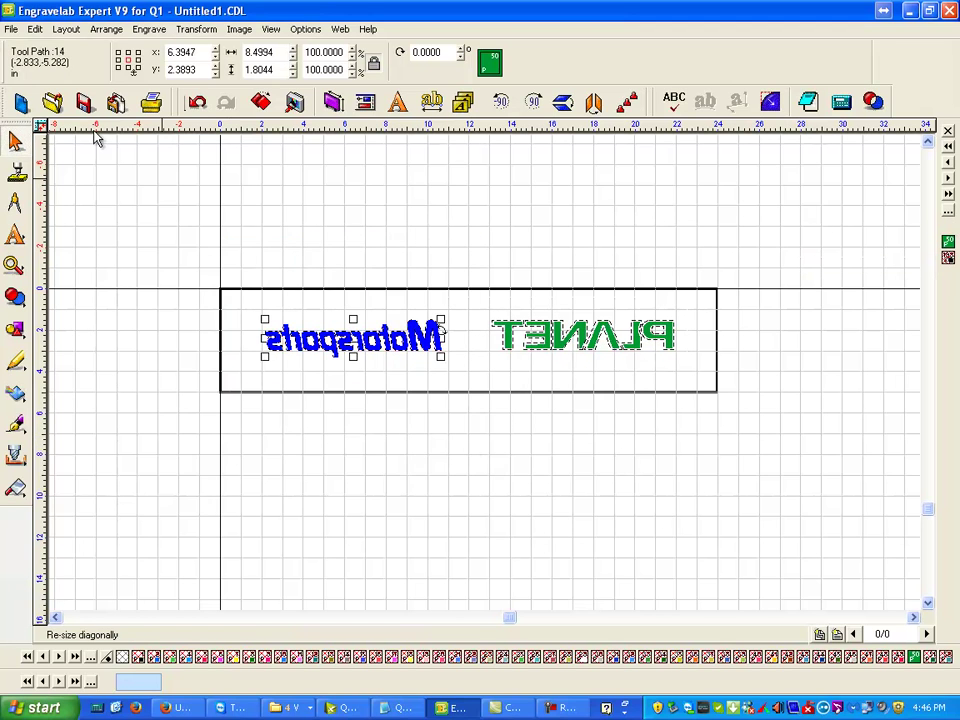
{"action": "left_click", "coordinate": [160, 33]}
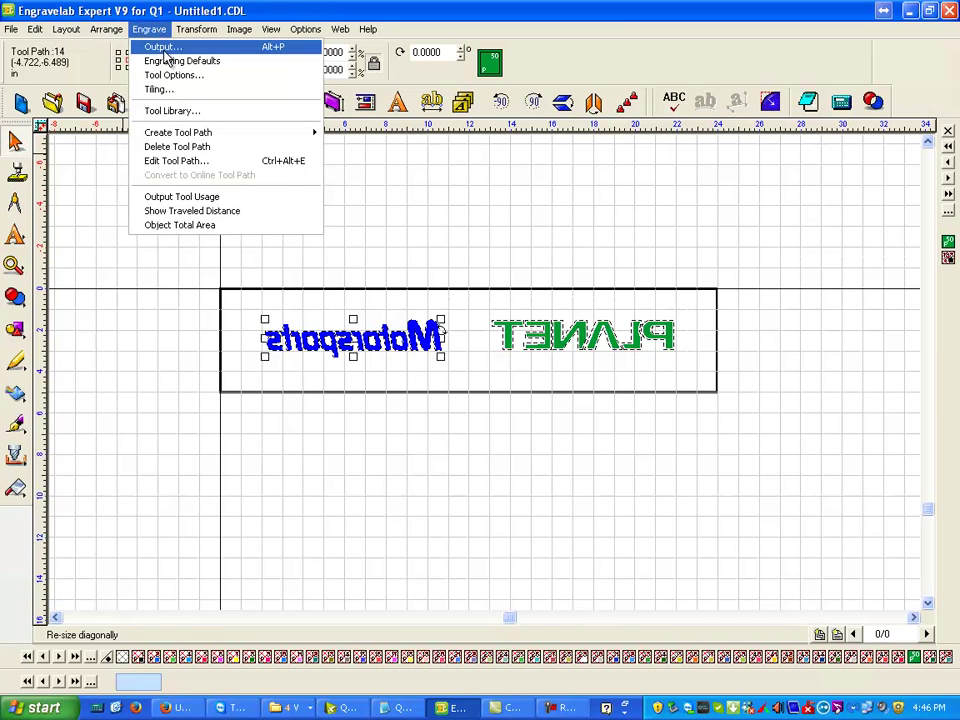
{"action": "left_click", "coordinate": [148, 45]}
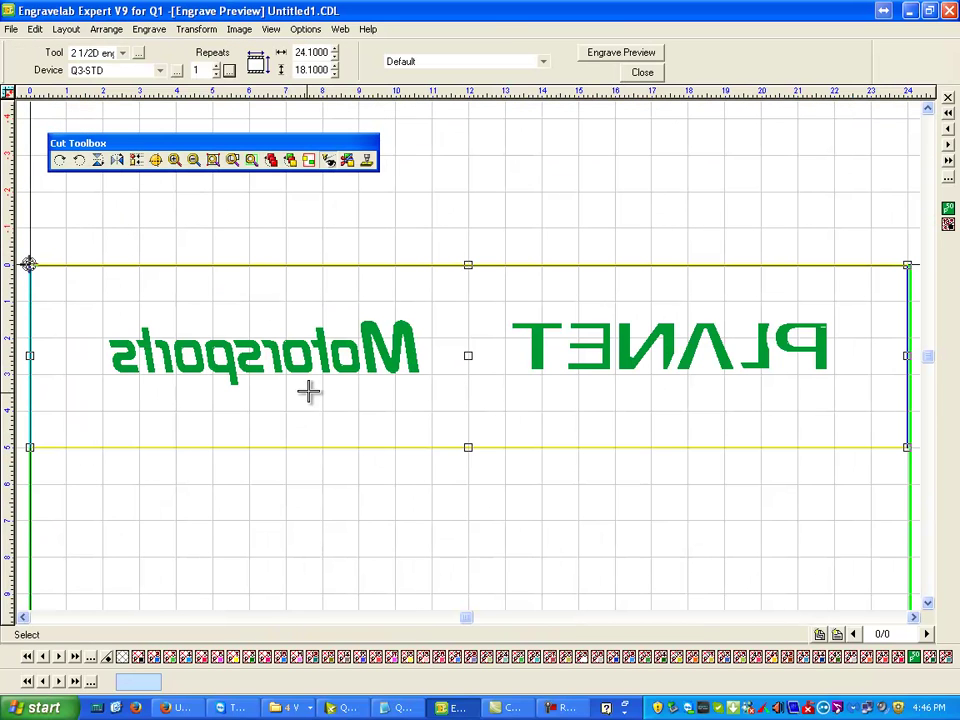
{"action": "left_click", "coordinate": [642, 73]}
{"action": "left_click_drag", "start_coordinate": [238, 262], "coordinate": [462, 414]}
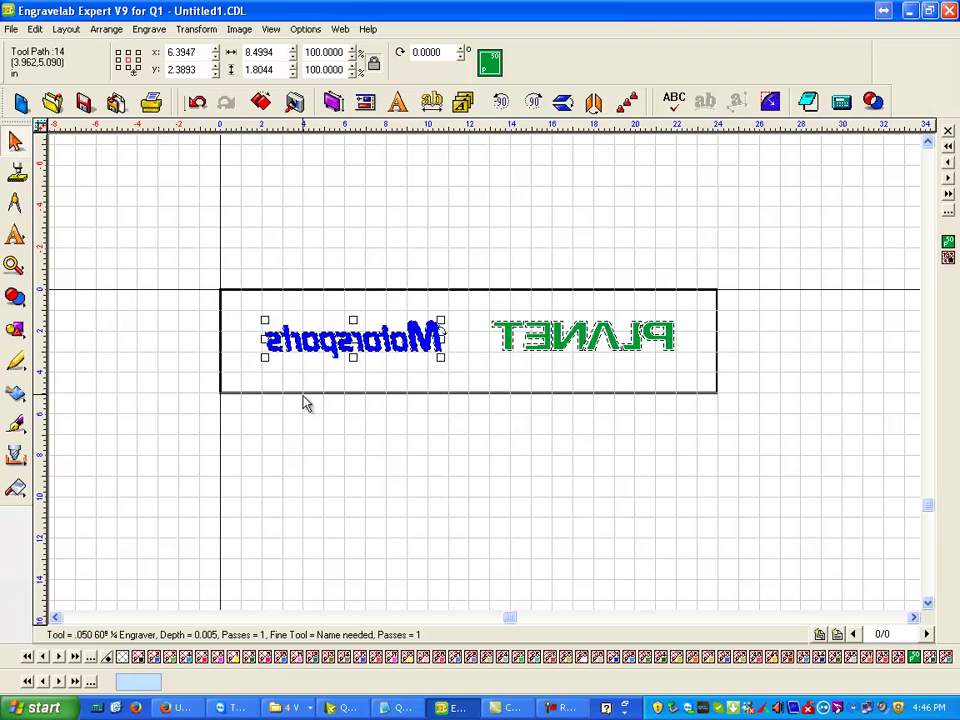
- Unhide the swoosh around PLANET, select it alone and zoom to fit it
{"action": "left_click", "coordinate": [948, 258]}
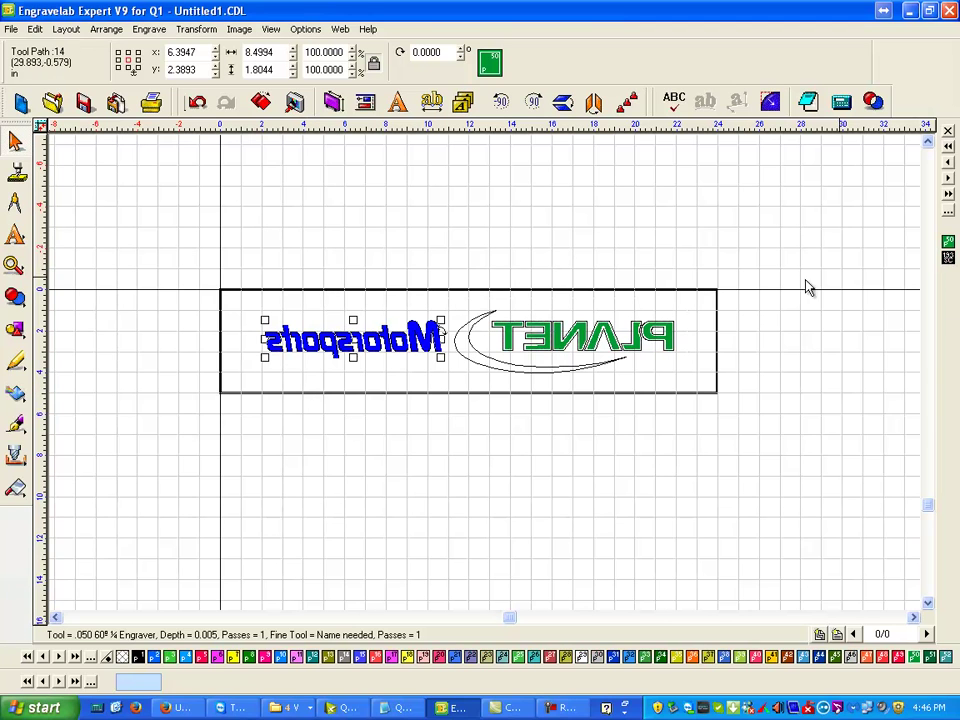
{"action": "left_click", "coordinate": [478, 333]}
{"action": "left_click", "coordinate": [470, 320]}
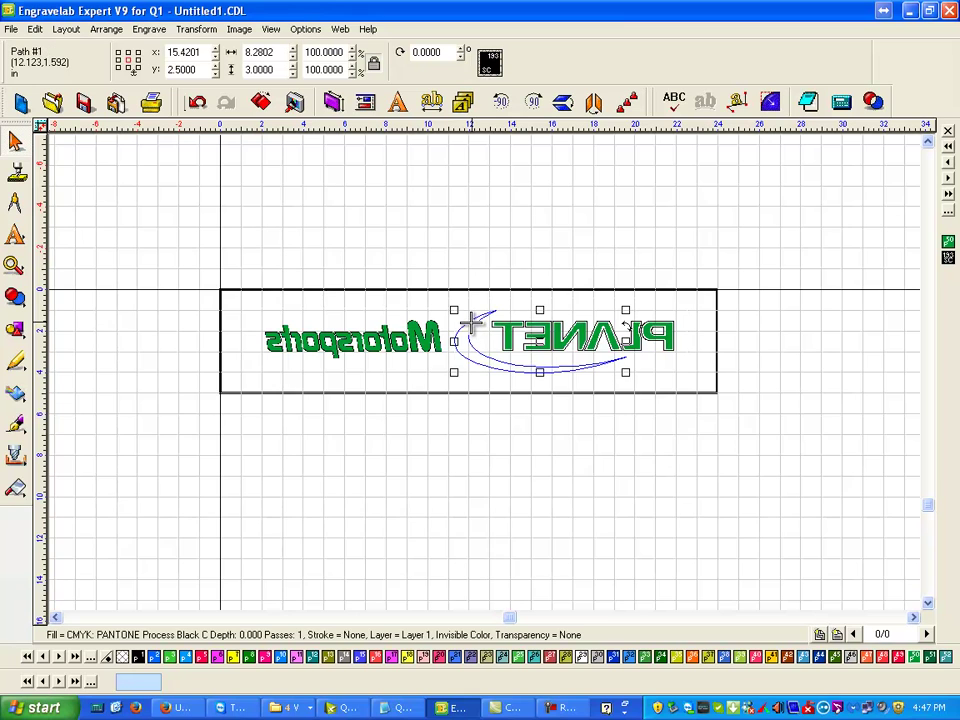
{"action": "key", "text": "shift+F2"}
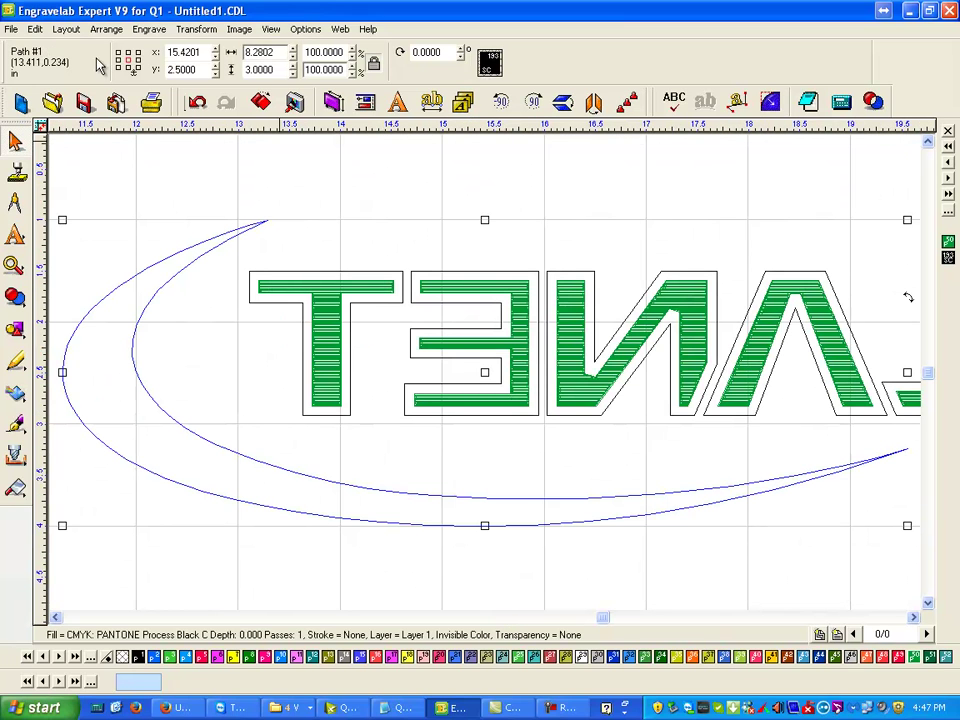
- Create a 0.13-deep swoosh fill toolpath using the .030 60° ¼ Engraver
{"action": "left_click", "coordinate": [149, 29]}
{"action": "mouse_move", "coordinate": [318, 128]}
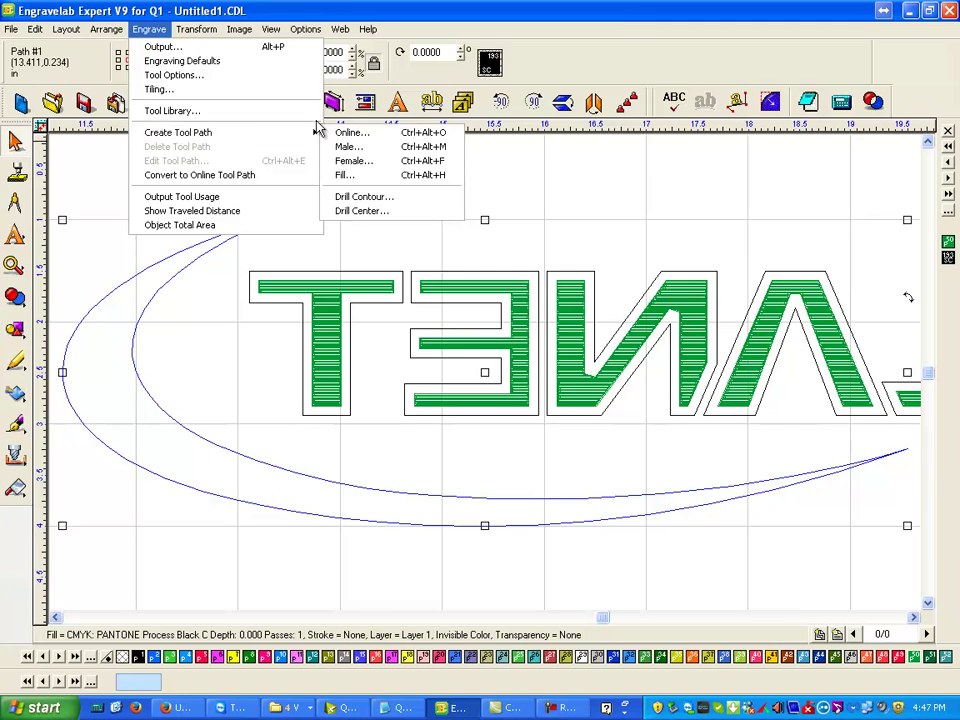
{"action": "left_click", "coordinate": [366, 177]}
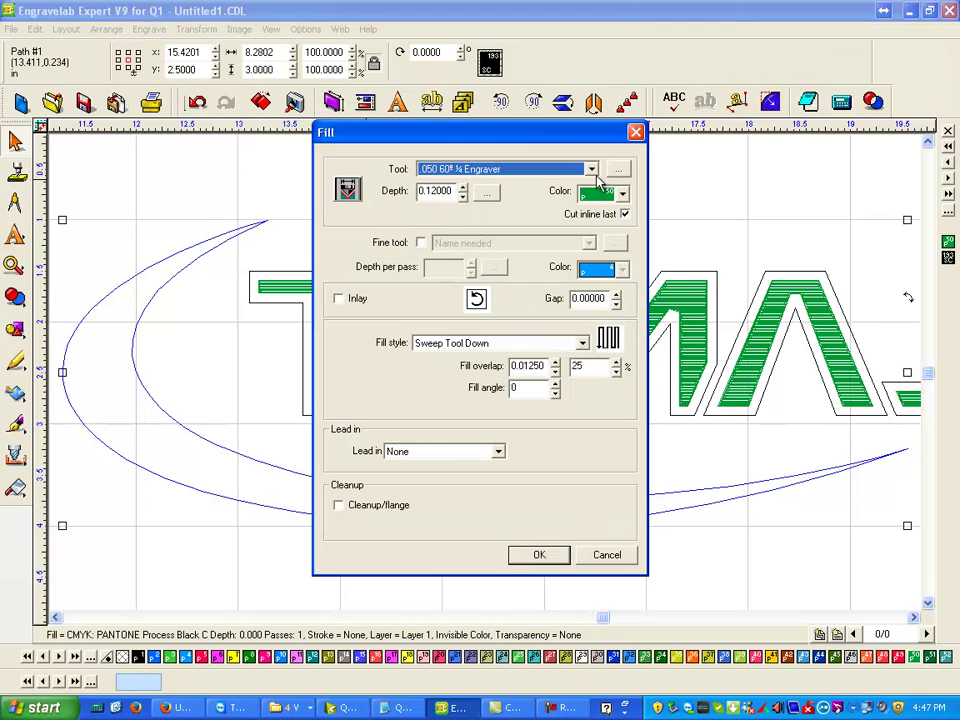
{"action": "left_click", "coordinate": [591, 169]}
{"action": "scroll", "coordinate": [593, 195], "scroll_direction": "up", "scroll_amount": 2}
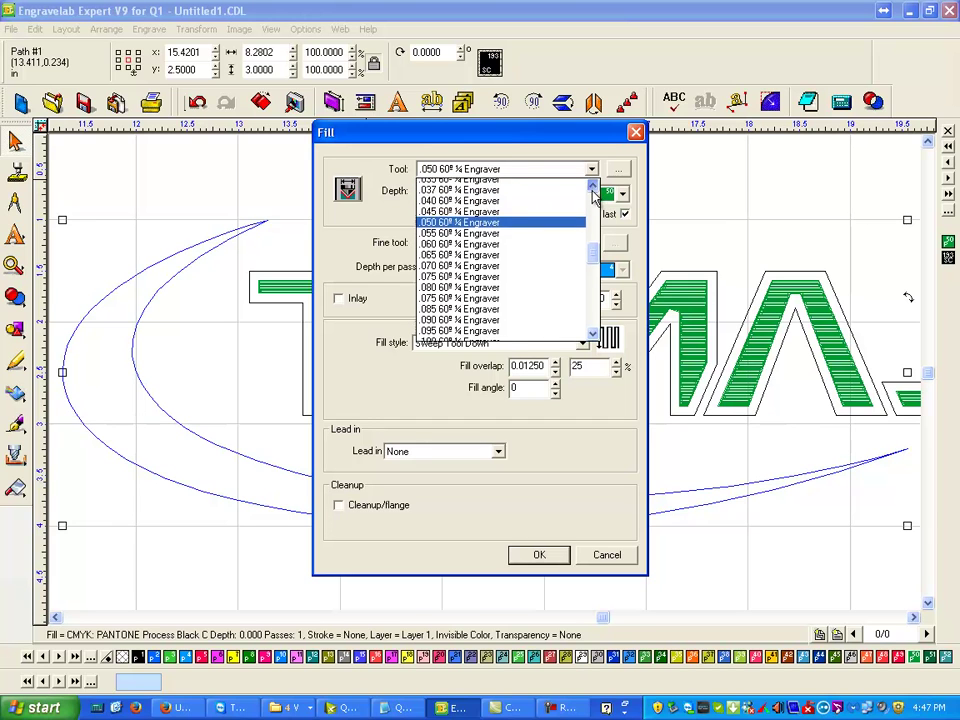
{"action": "left_click", "coordinate": [593, 188]}
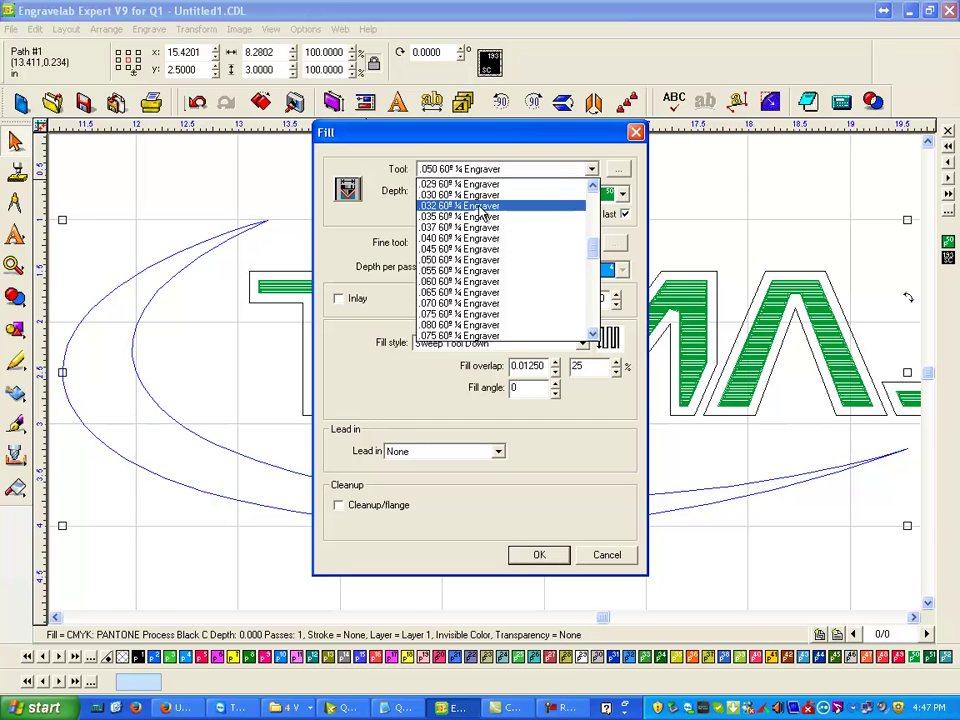
{"action": "left_click", "coordinate": [460, 194]}
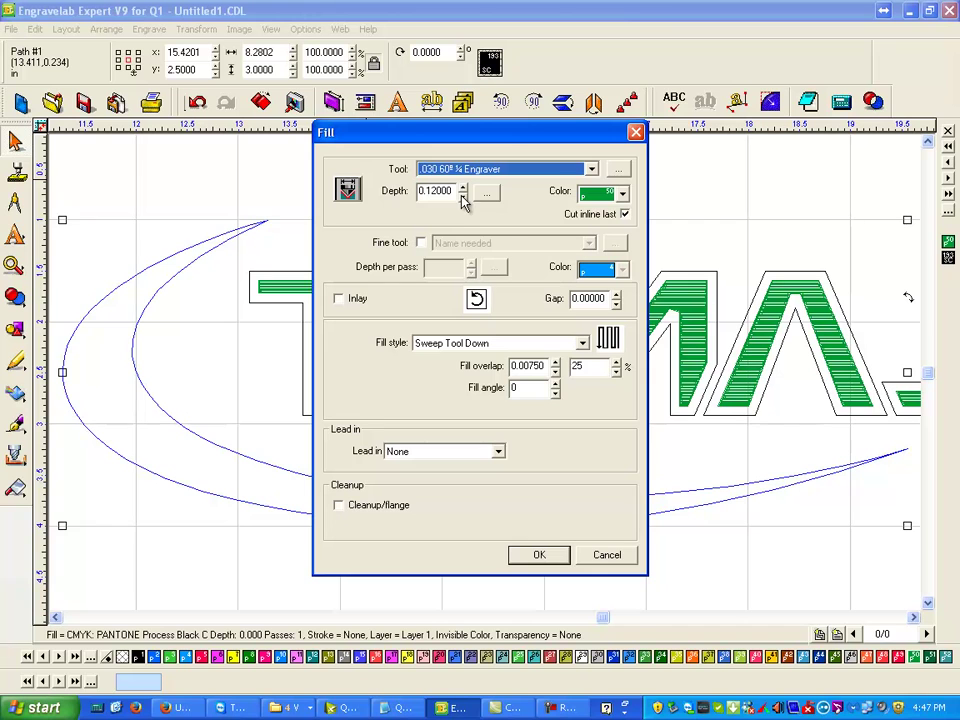
{"action": "left_click", "coordinate": [540, 555]}
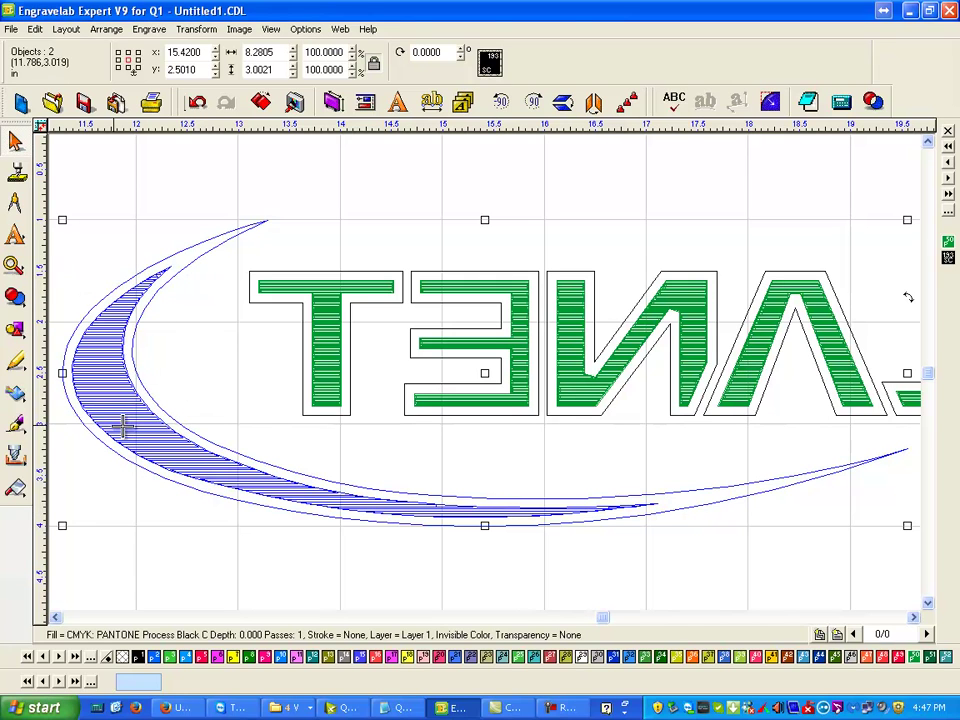
- Select the swoosh alone and add a second .030 engraver fill pass at 0.005 depth
{"action": "left_click", "coordinate": [378, 205]}
{"action": "left_click", "coordinate": [264, 219]}
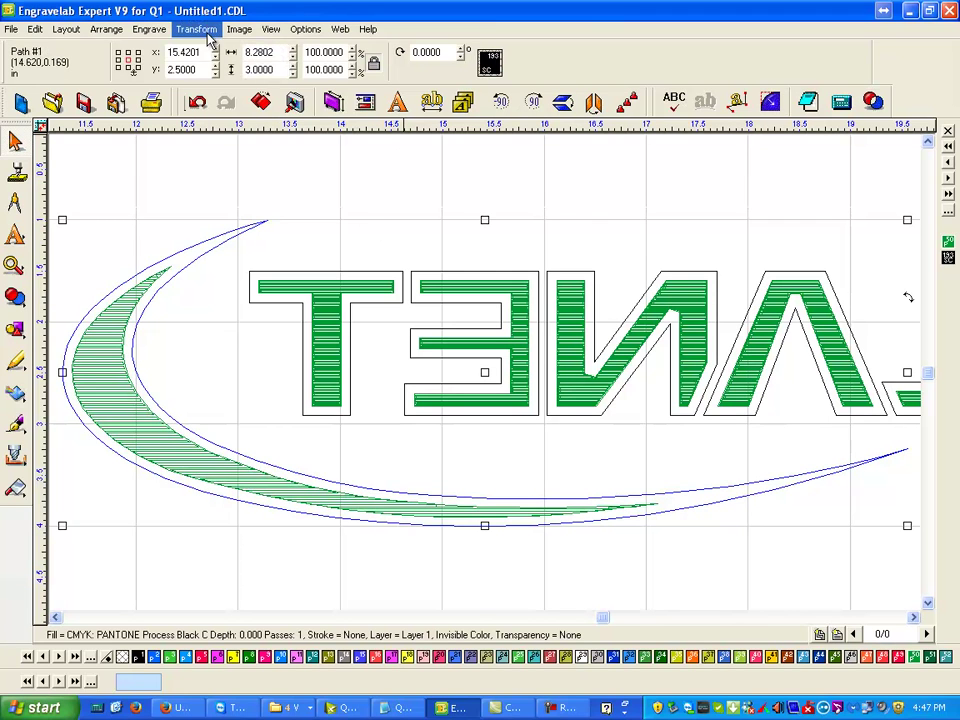
{"action": "left_click", "coordinate": [149, 30]}
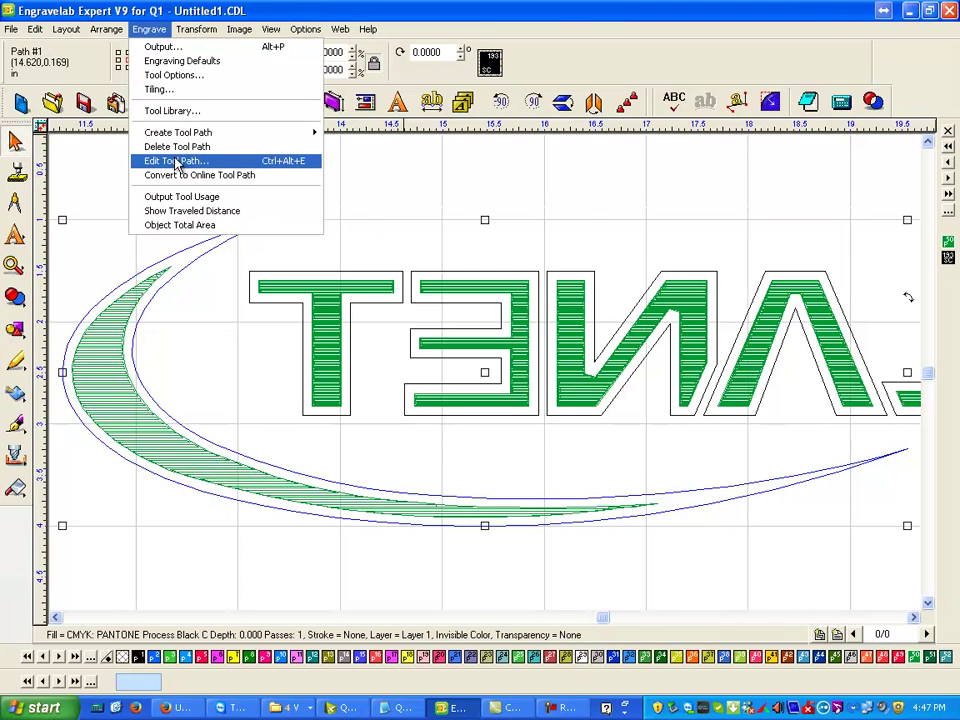
{"action": "mouse_move", "coordinate": [200, 132]}
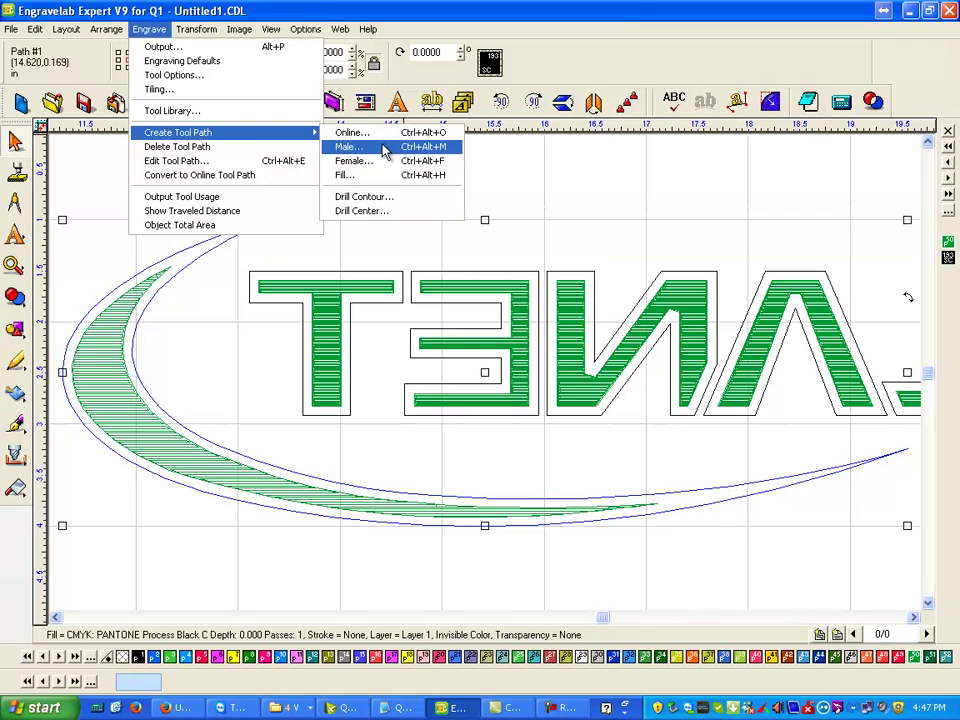
{"action": "left_click", "coordinate": [384, 175]}
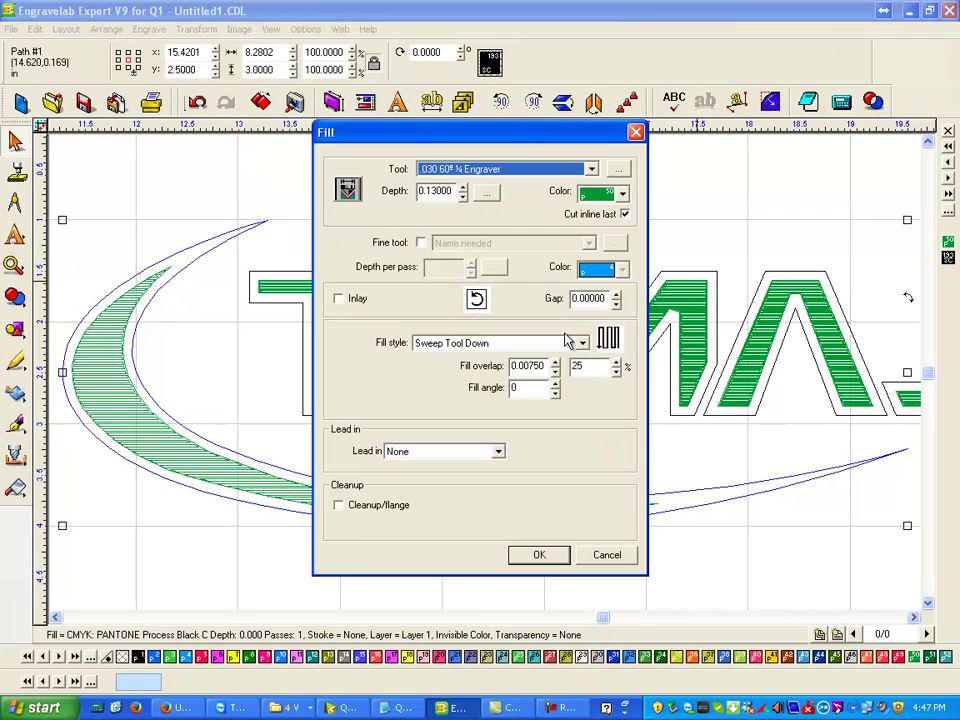
{"action": "left_click", "coordinate": [434, 190]}
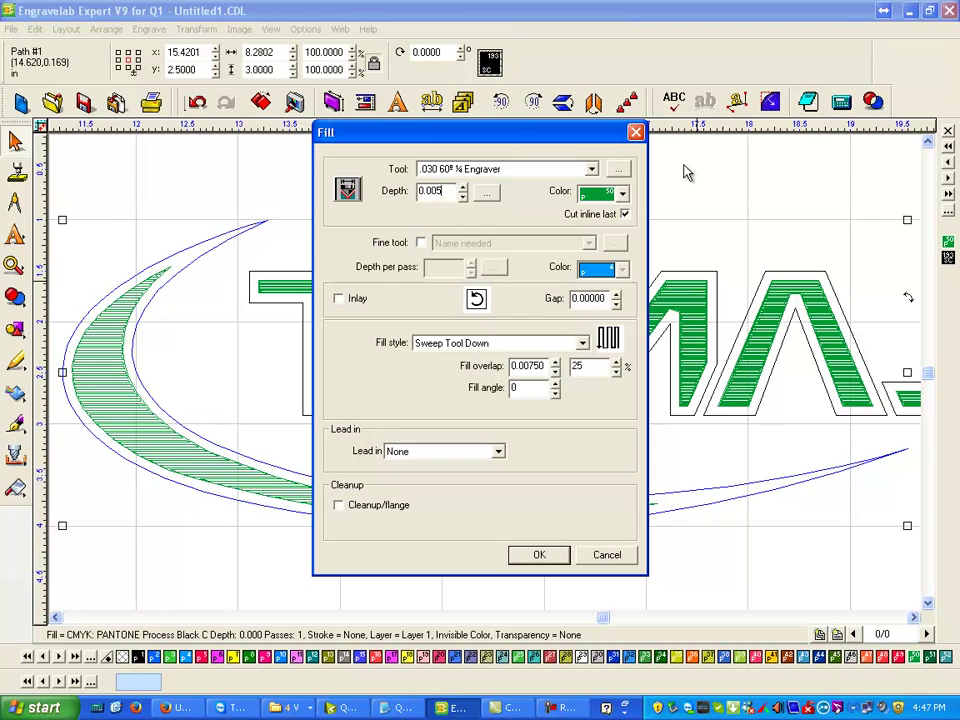
{"action": "left_click", "coordinate": [543, 557]}
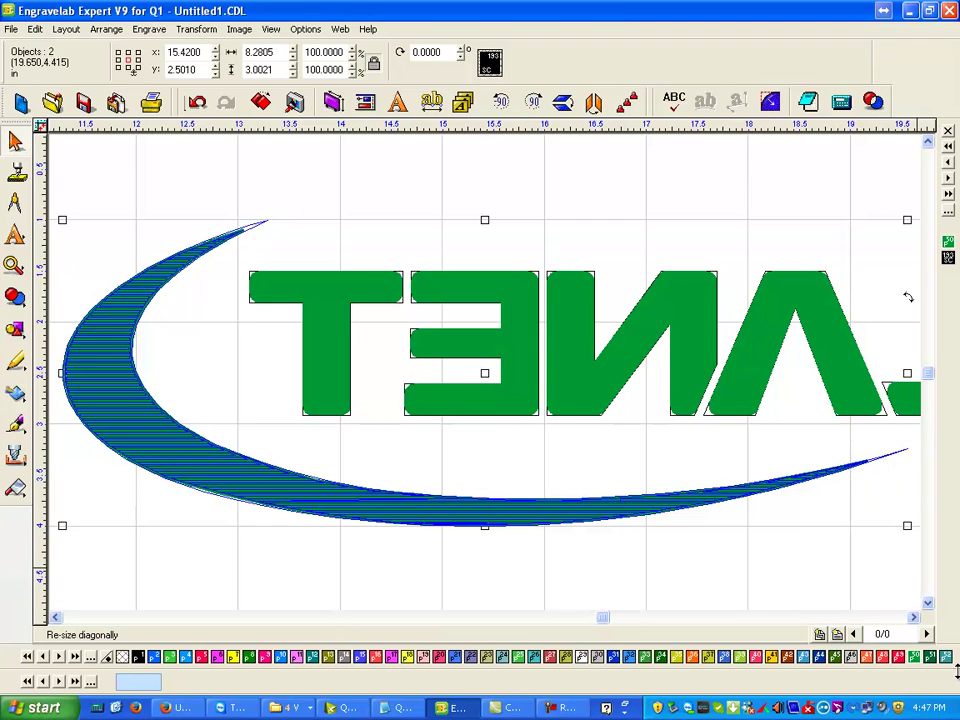
- Inspect the swoosh toolpath, then zoom out to view the whole filled logo
{"action": "left_click", "coordinate": [915, 618]}
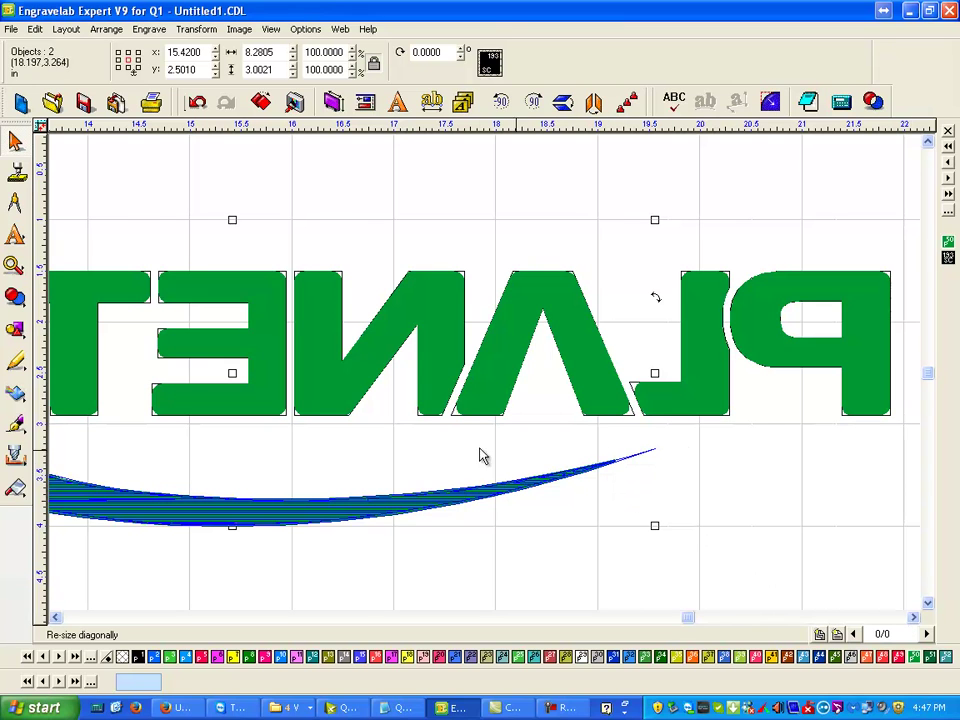
{"action": "scroll", "coordinate": [598, 494], "scroll_direction": "down", "scroll_amount": 1}
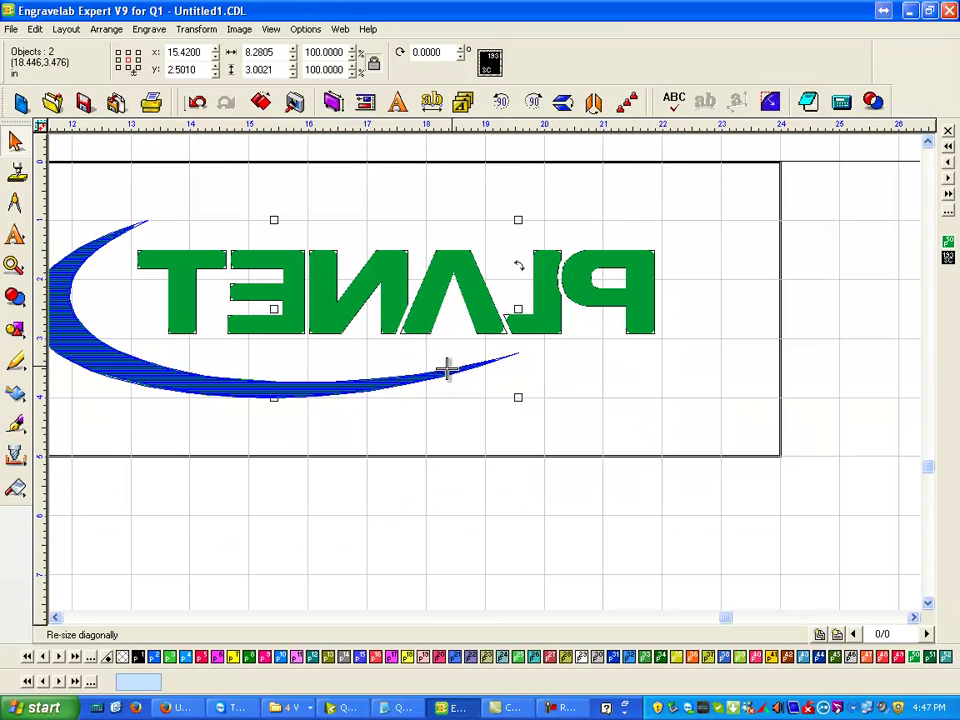
{"action": "left_click", "coordinate": [220, 370]}
{"action": "left_click", "coordinate": [200, 379]}
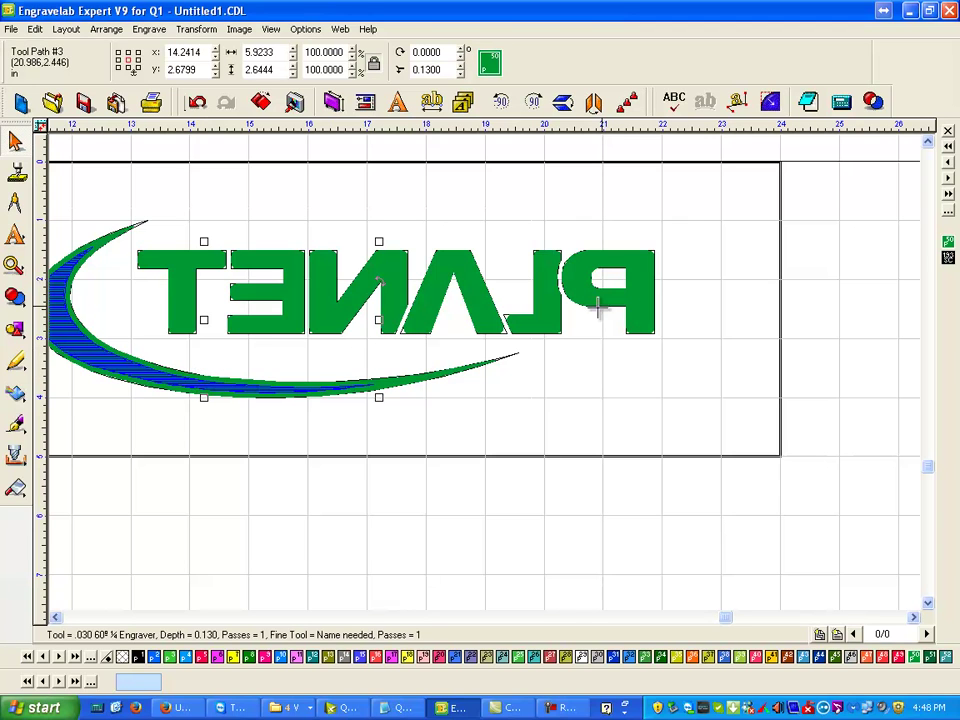
{"action": "left_click", "coordinate": [548, 403]}
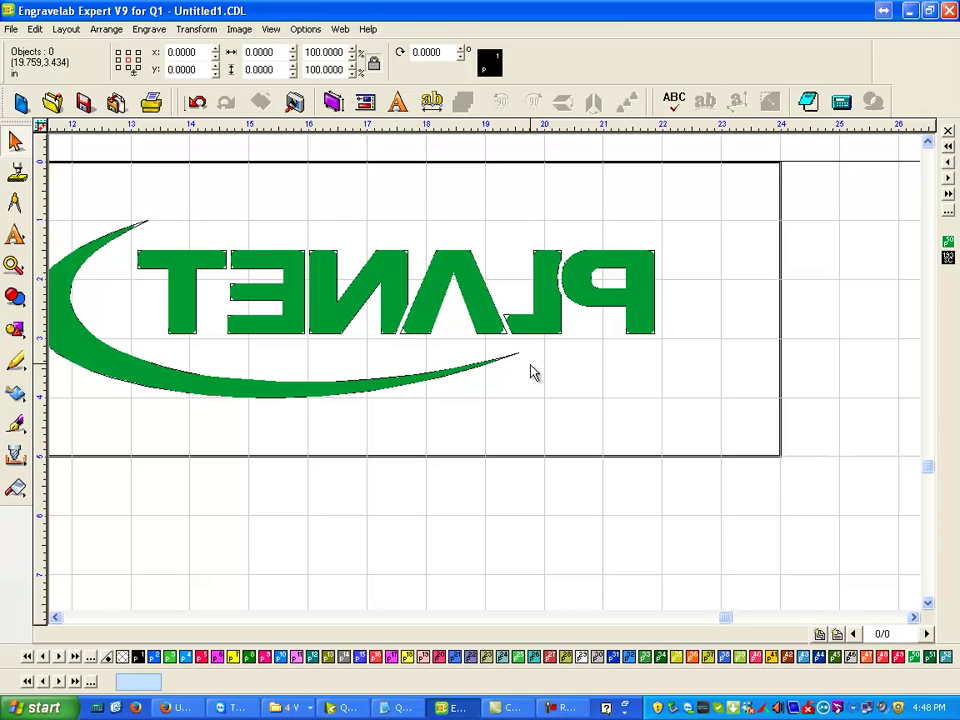
{"action": "scroll", "coordinate": [713, 226], "scroll_direction": "down", "scroll_amount": 1}
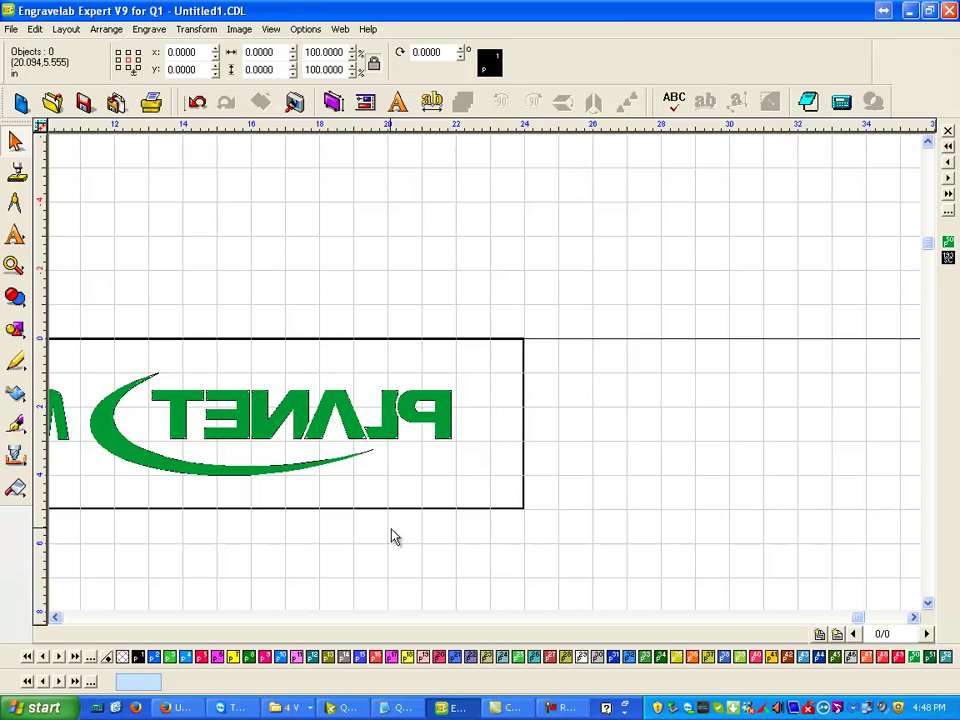
{"action": "left_click_drag", "start_coordinate": [56, 620], "coordinate": [56, 620]}
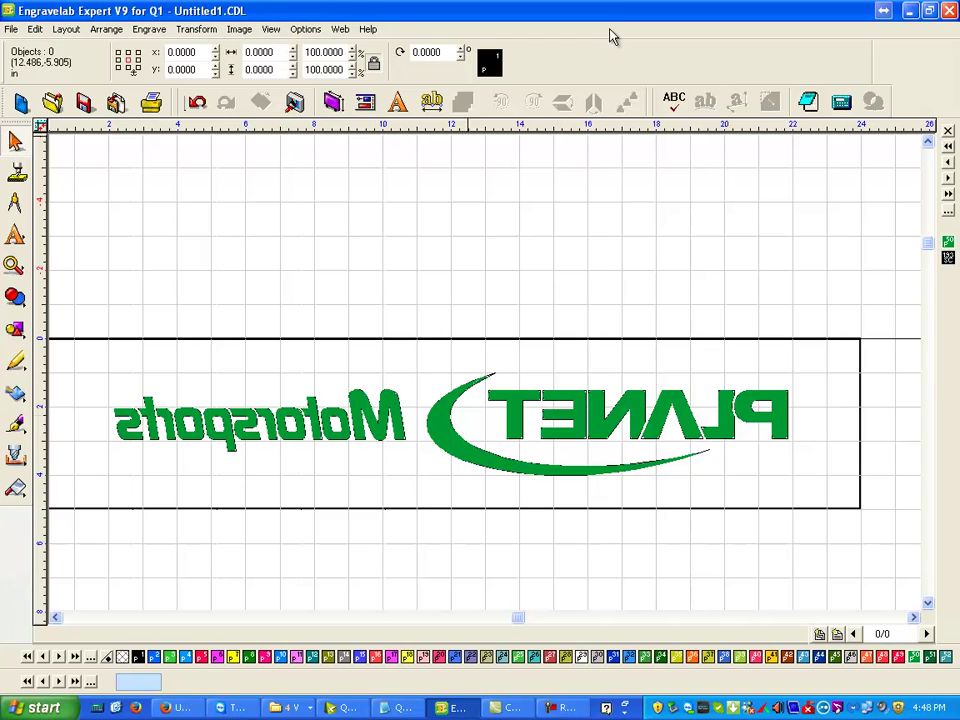